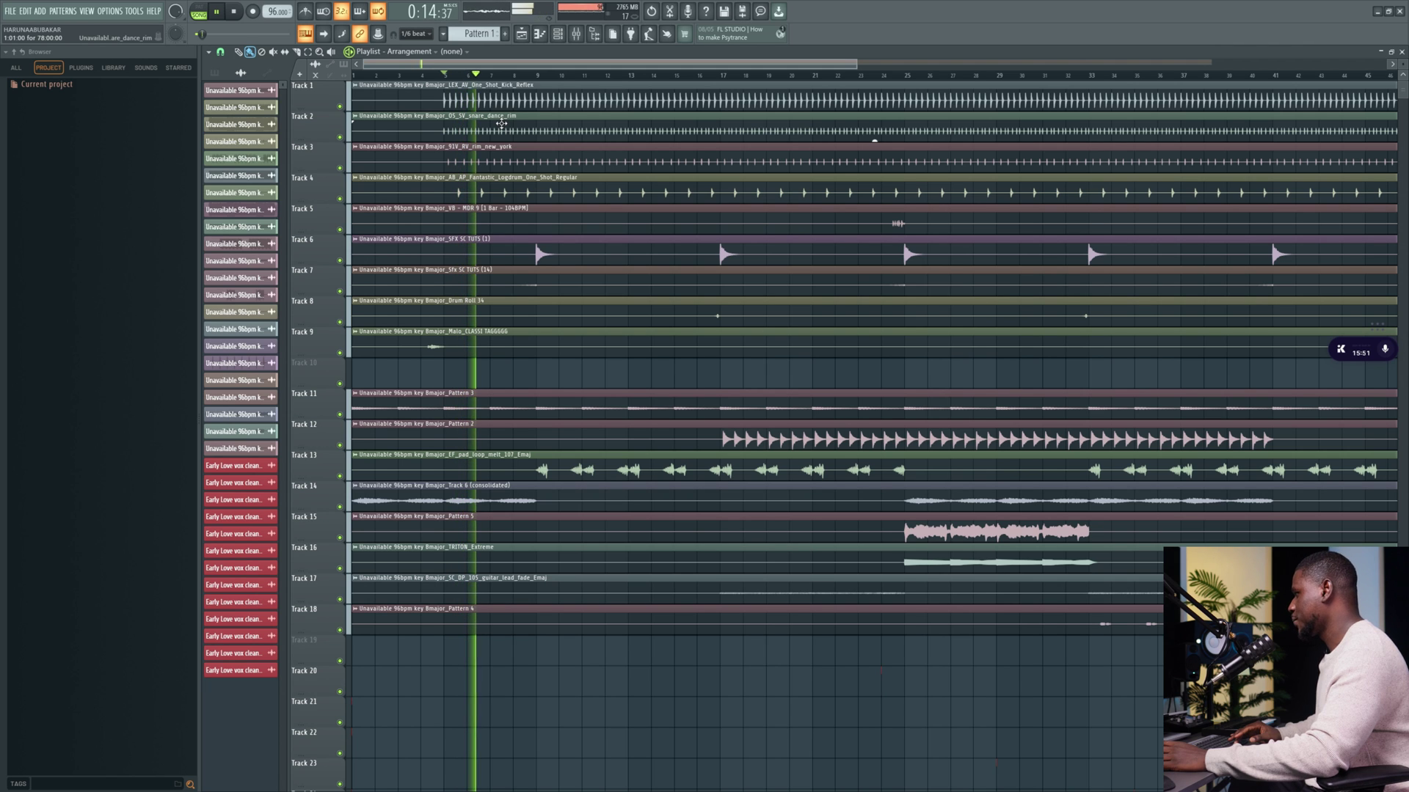
# Stop song playback so it returns to the start of the arrangement
pyautogui.press('space')
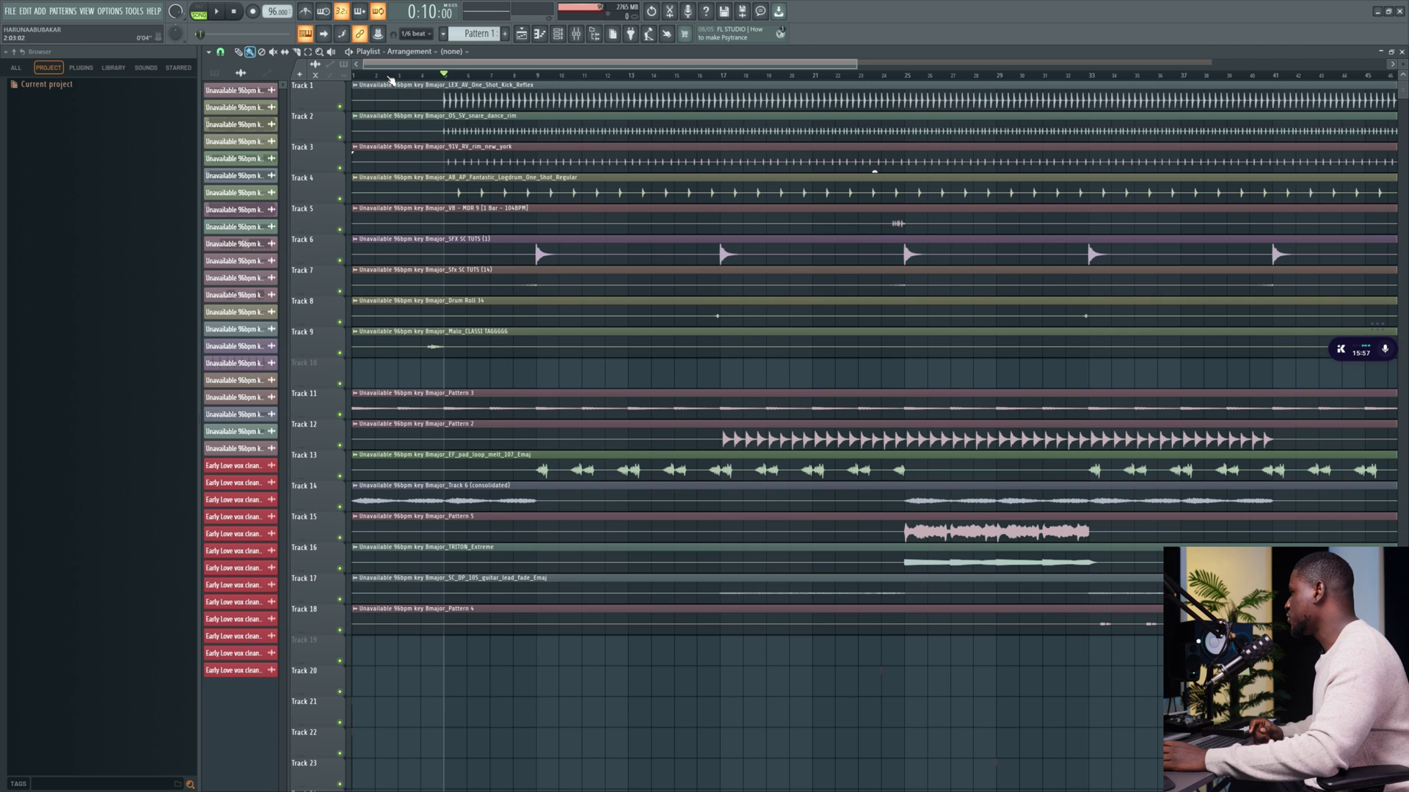
# Set the ASIO buffer length to 512 samples and test the song's playback
pyautogui.click(110, 11)
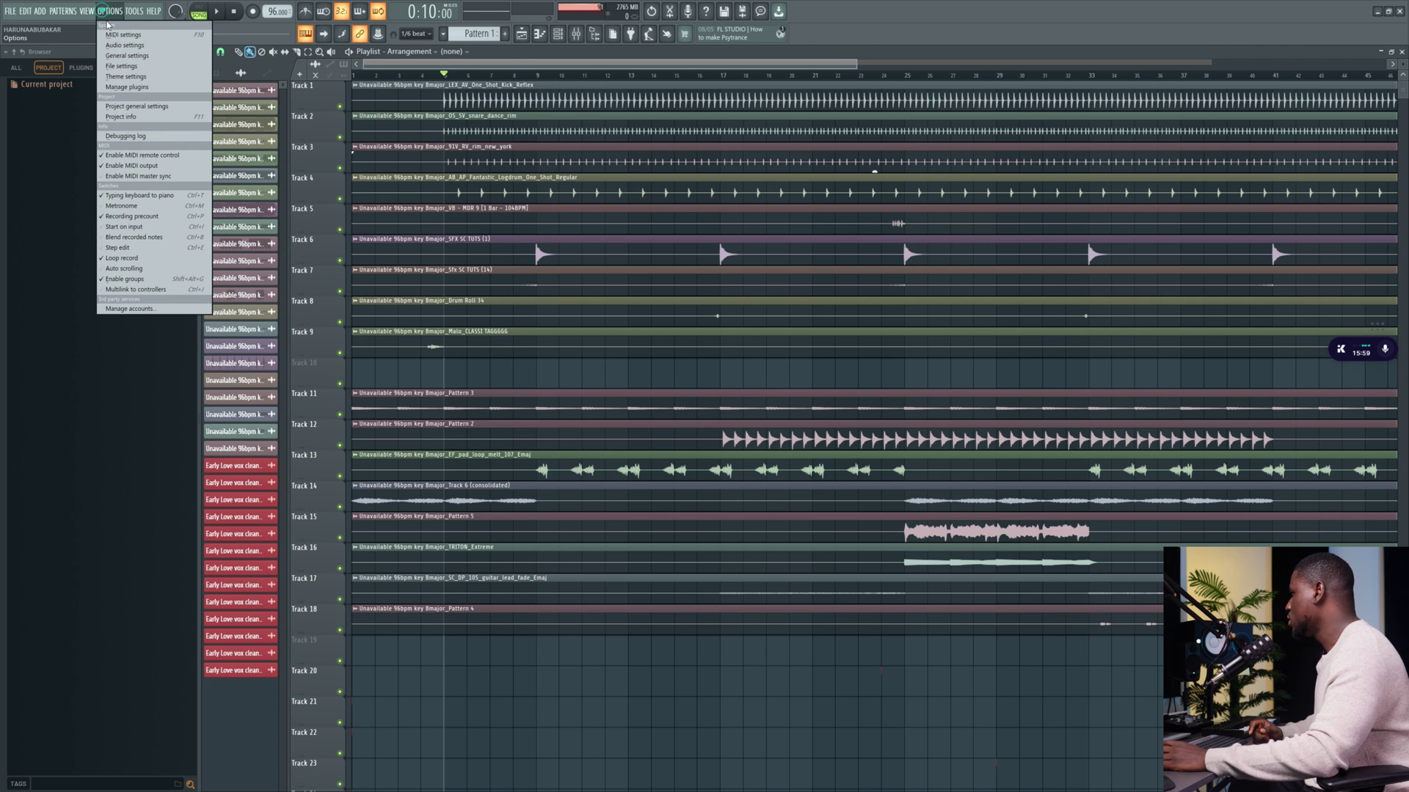
pyautogui.click(118, 42)
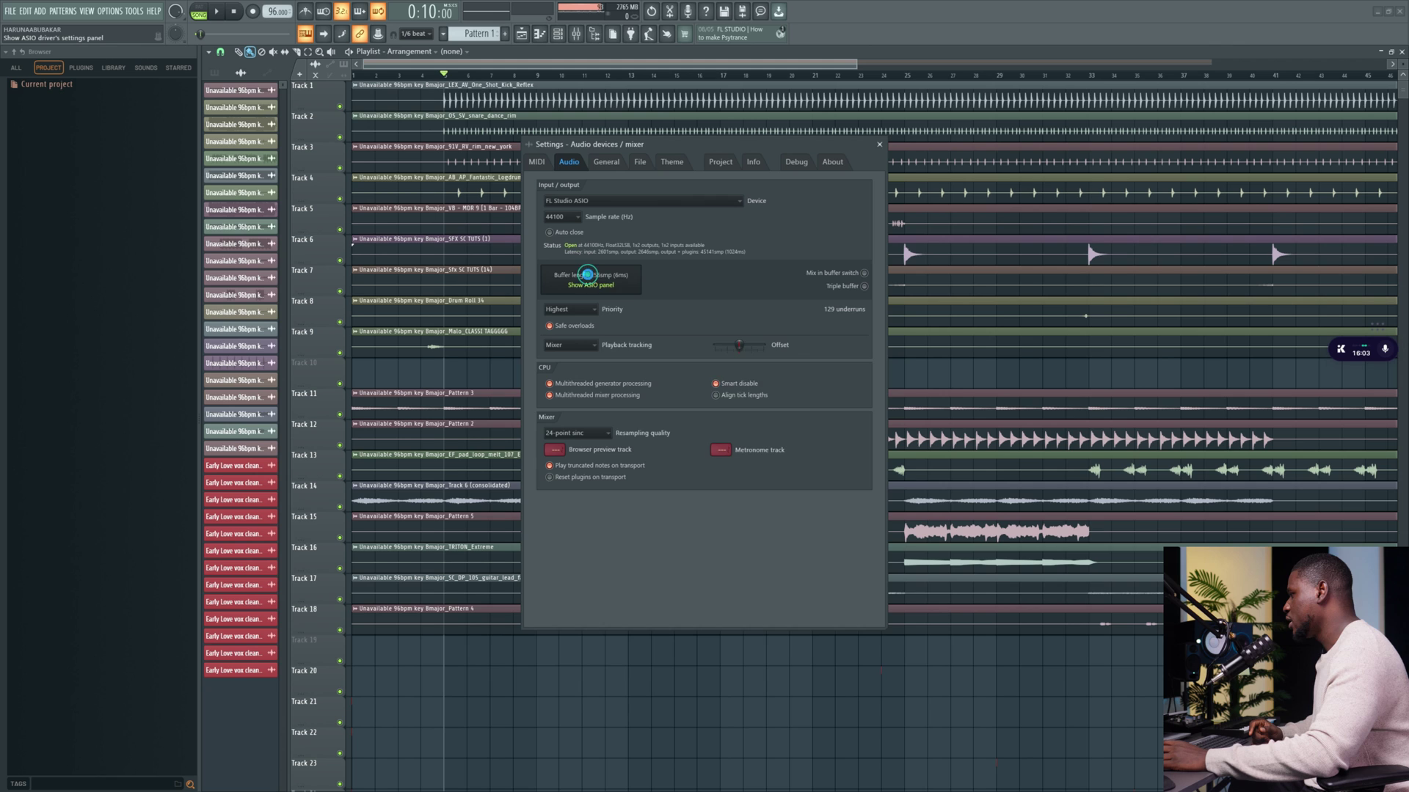
pyautogui.click(588, 275)
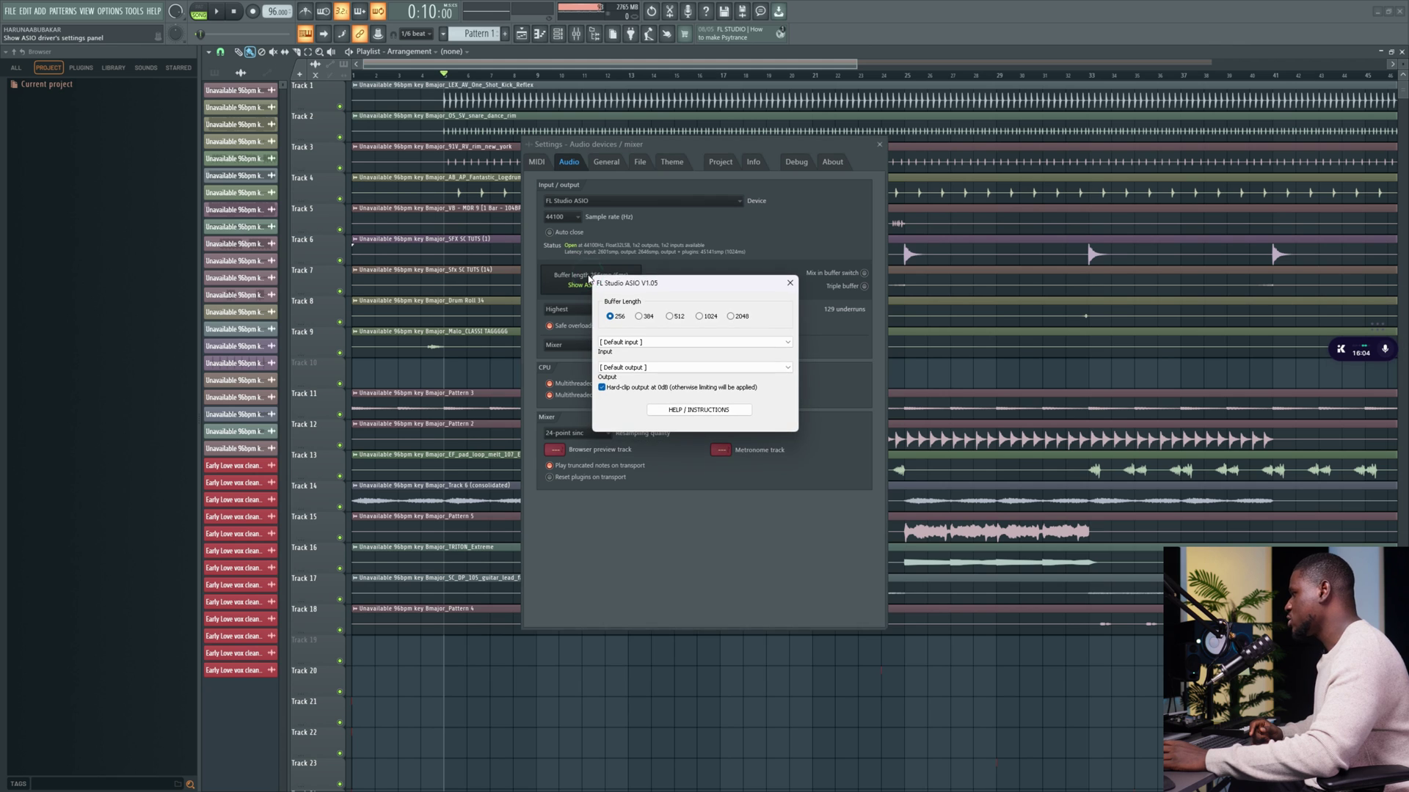
pyautogui.click(692, 320)
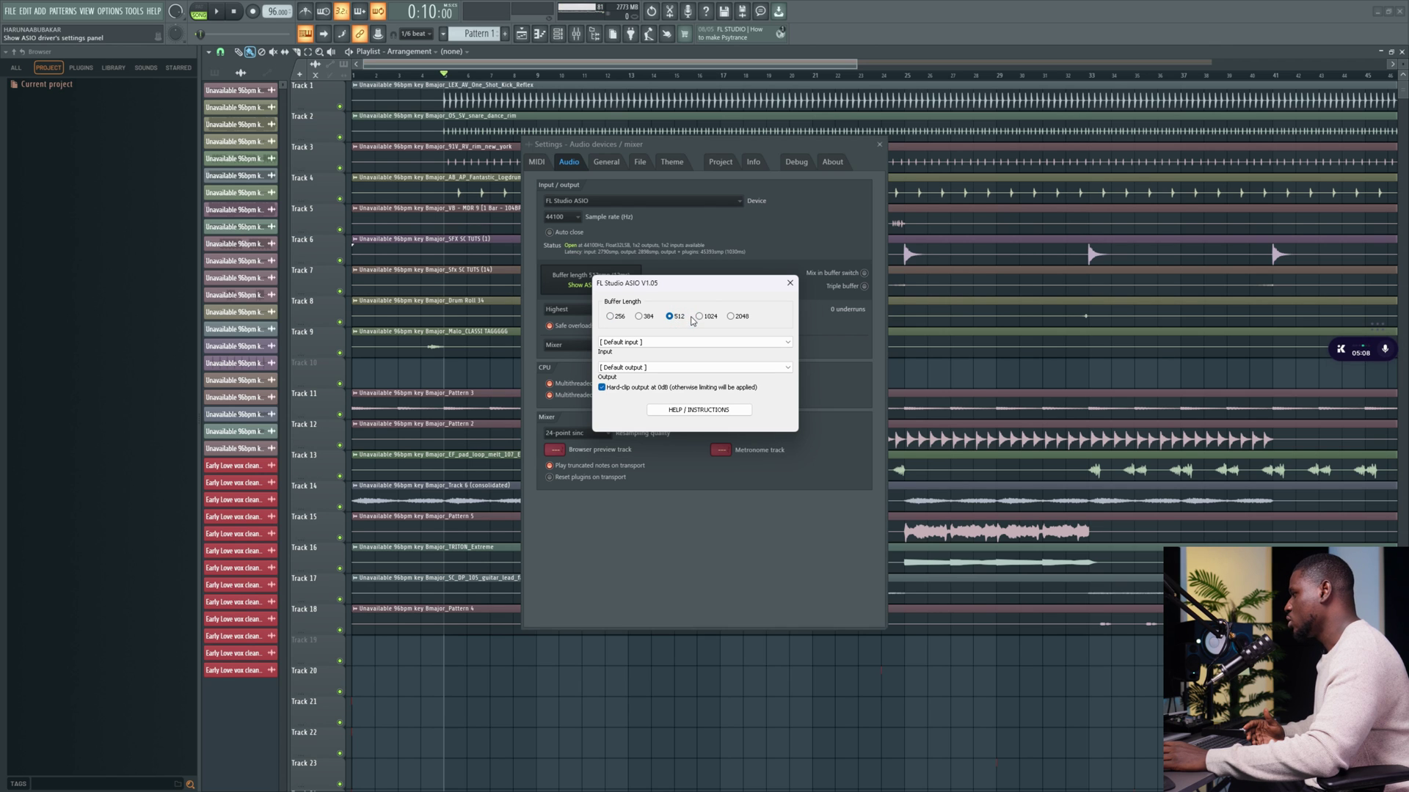
pyautogui.click(790, 283)
pyautogui.press('Escape')
pyautogui.press('space')
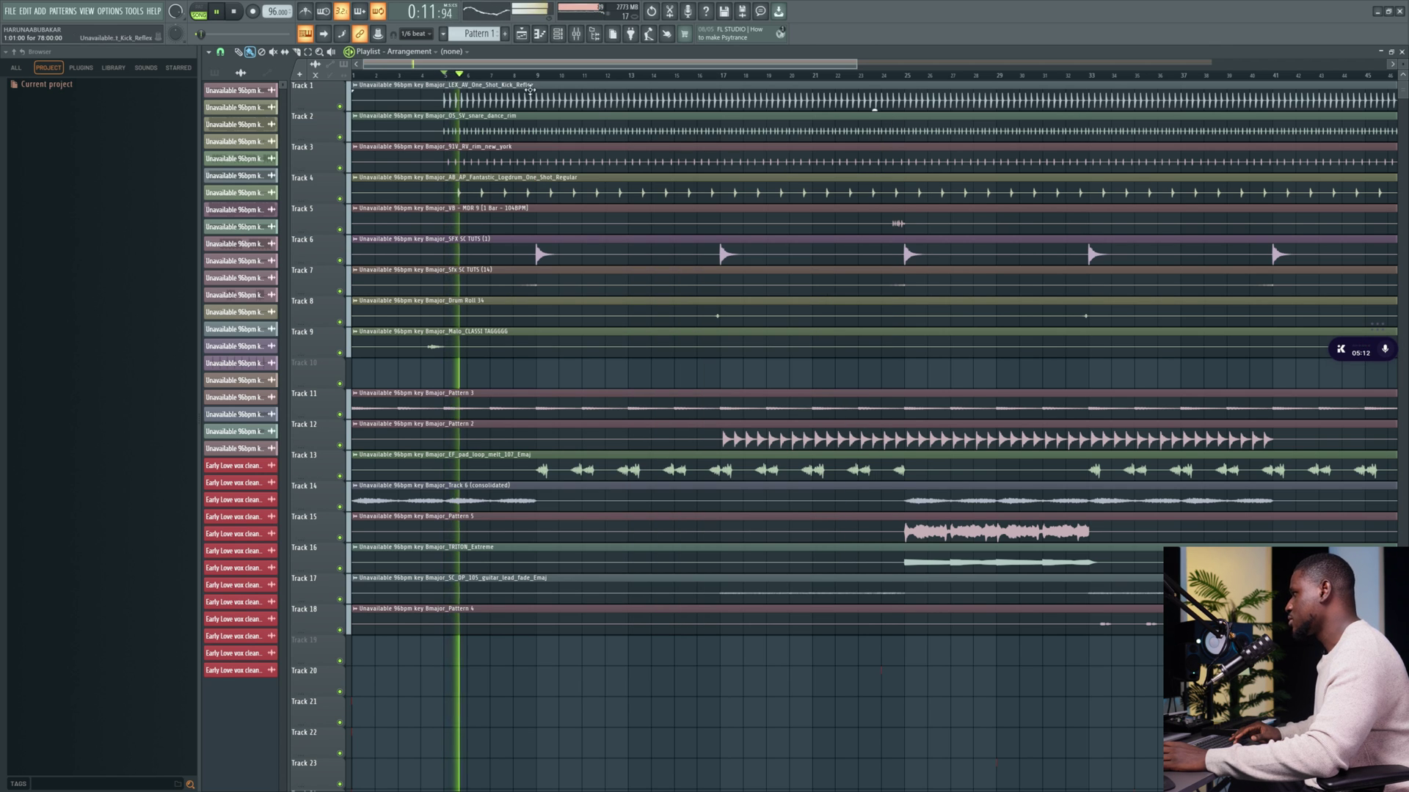
pyautogui.press('space')
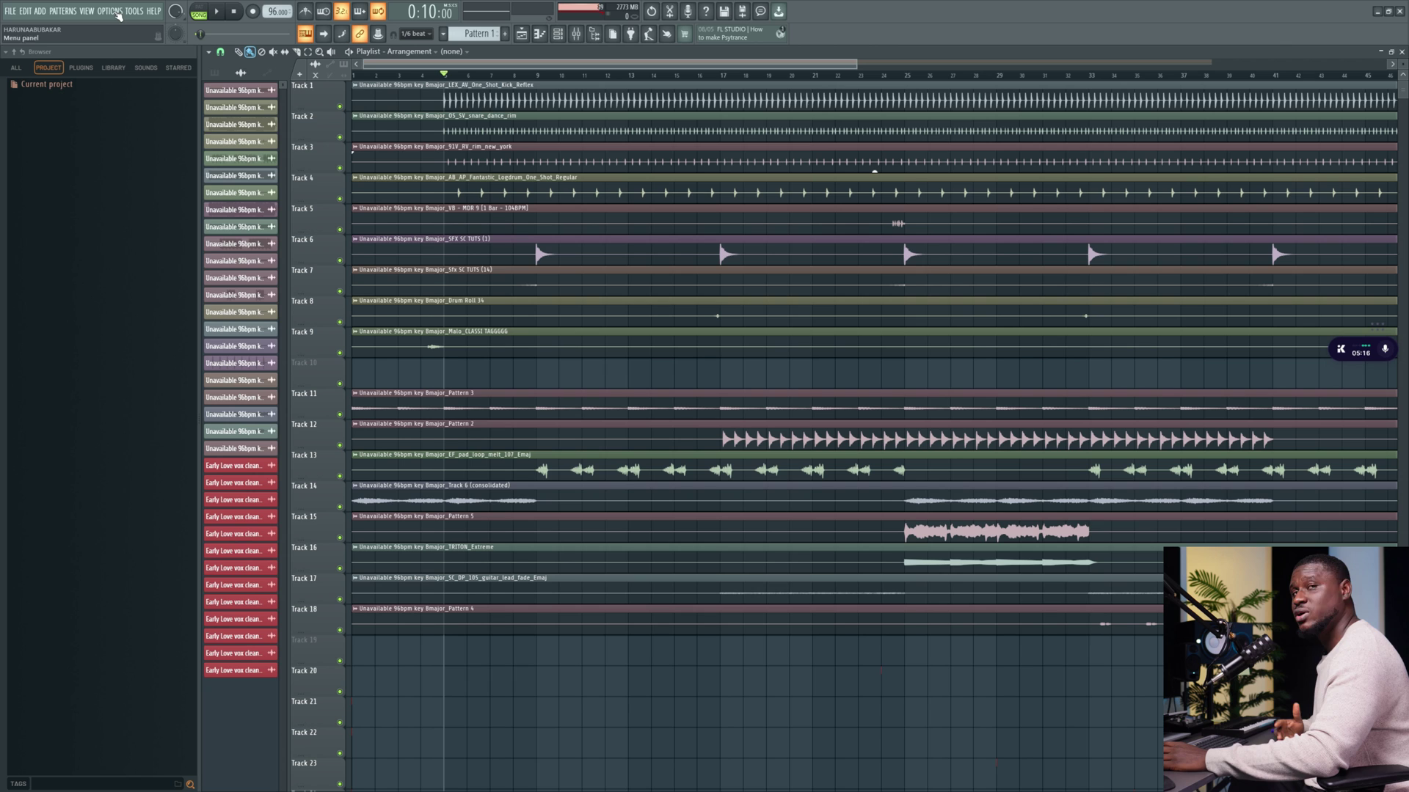
# Raise the ASIO buffer length to 1024 samples and test playback again
pyautogui.click(116, 12)
pyautogui.click(121, 38)
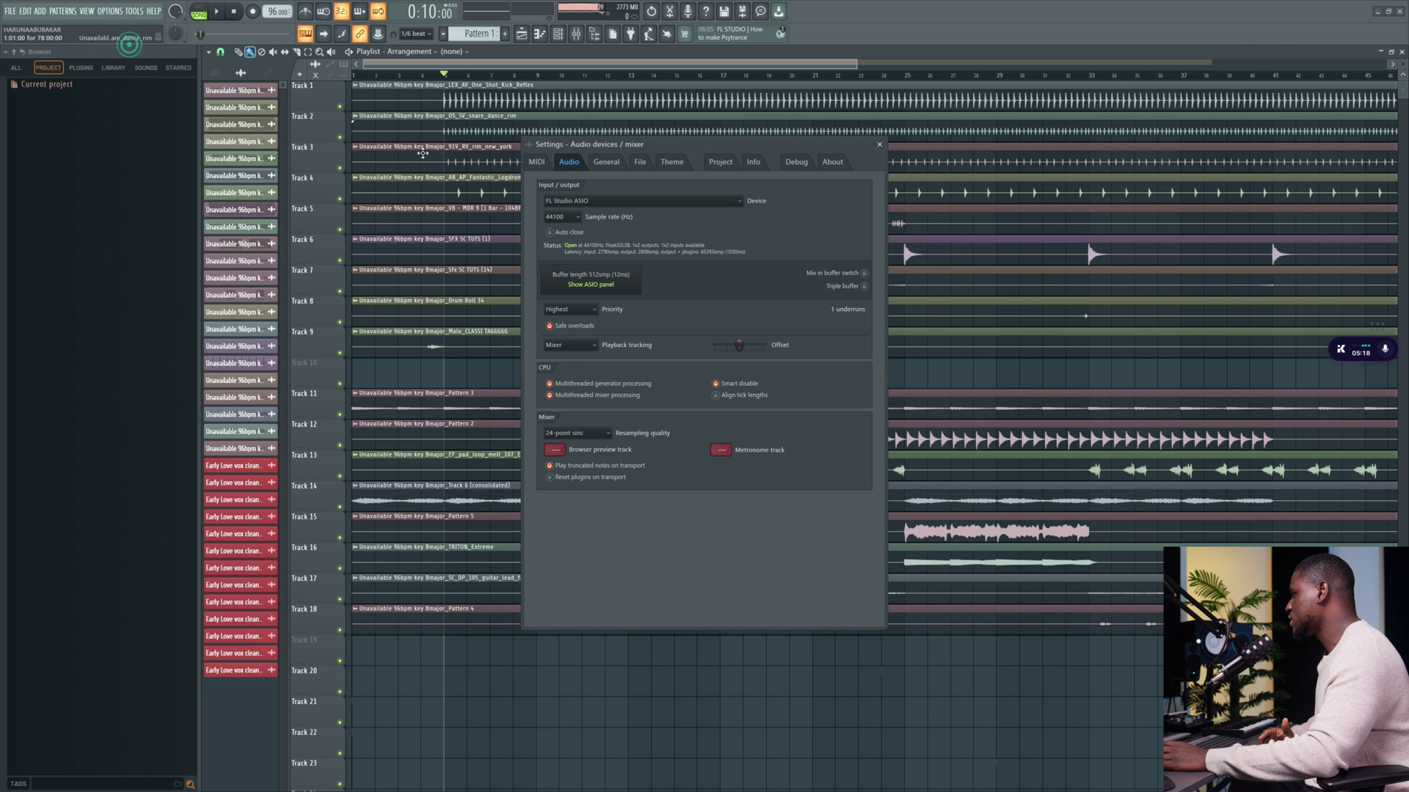
pyautogui.click(626, 277)
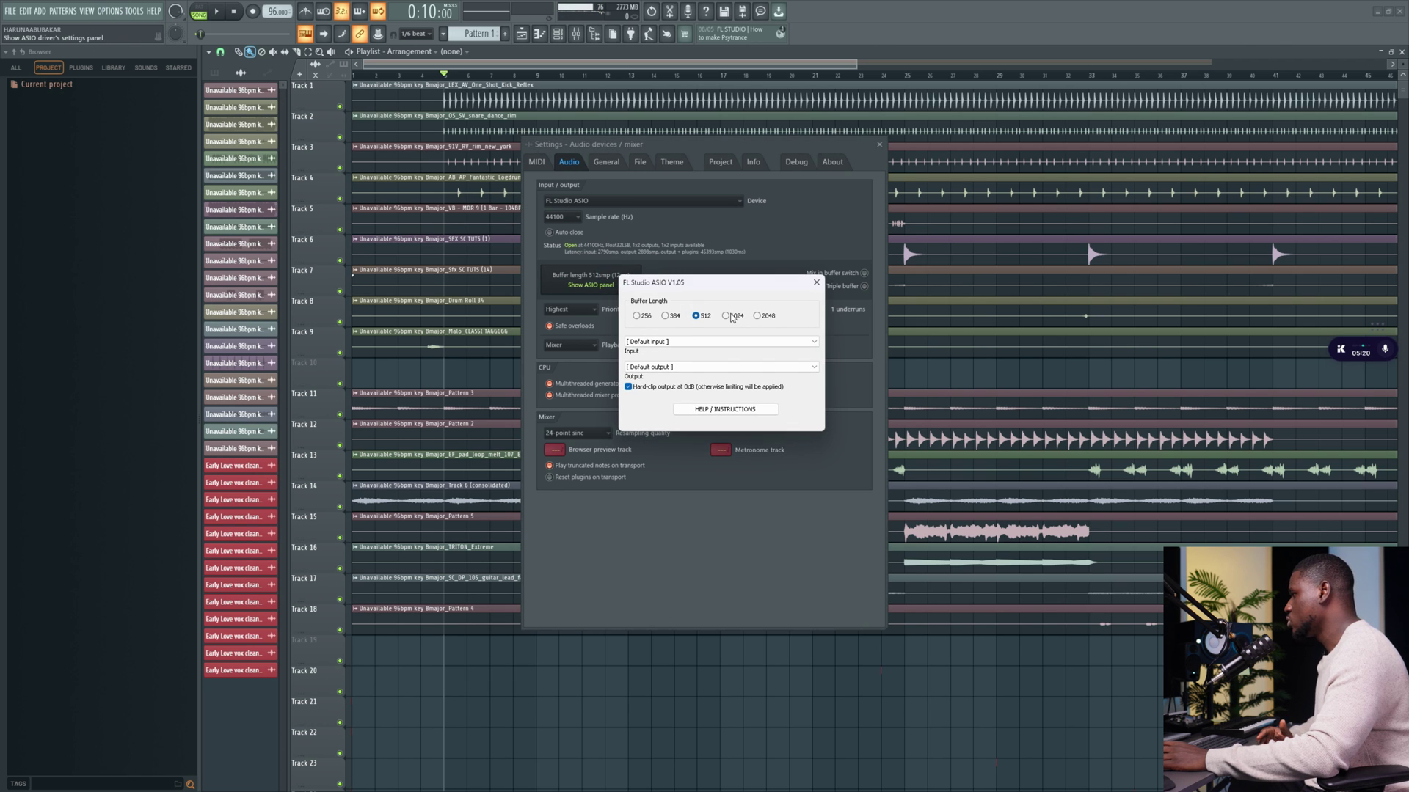
pyautogui.click(726, 316)
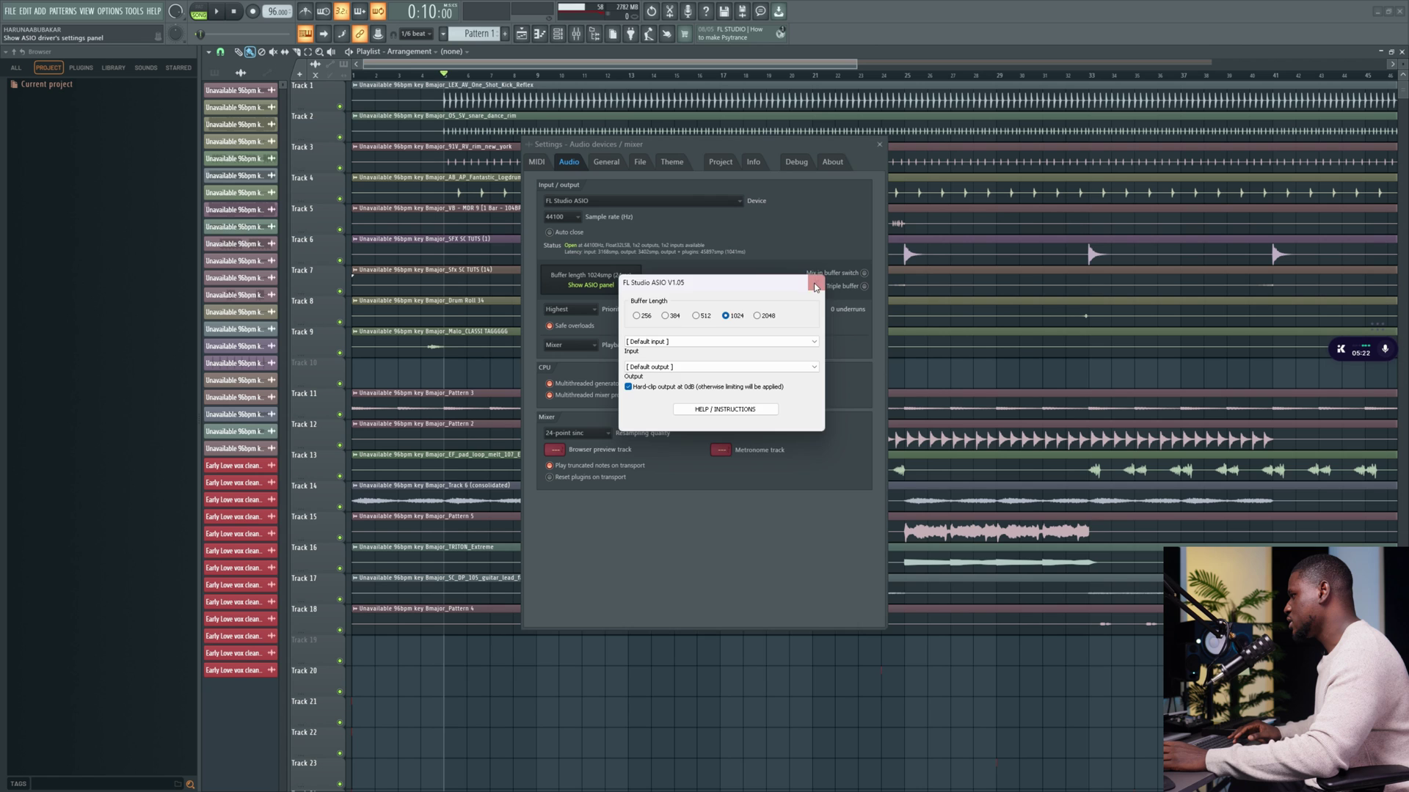
pyautogui.click(815, 285)
pyautogui.press('space')
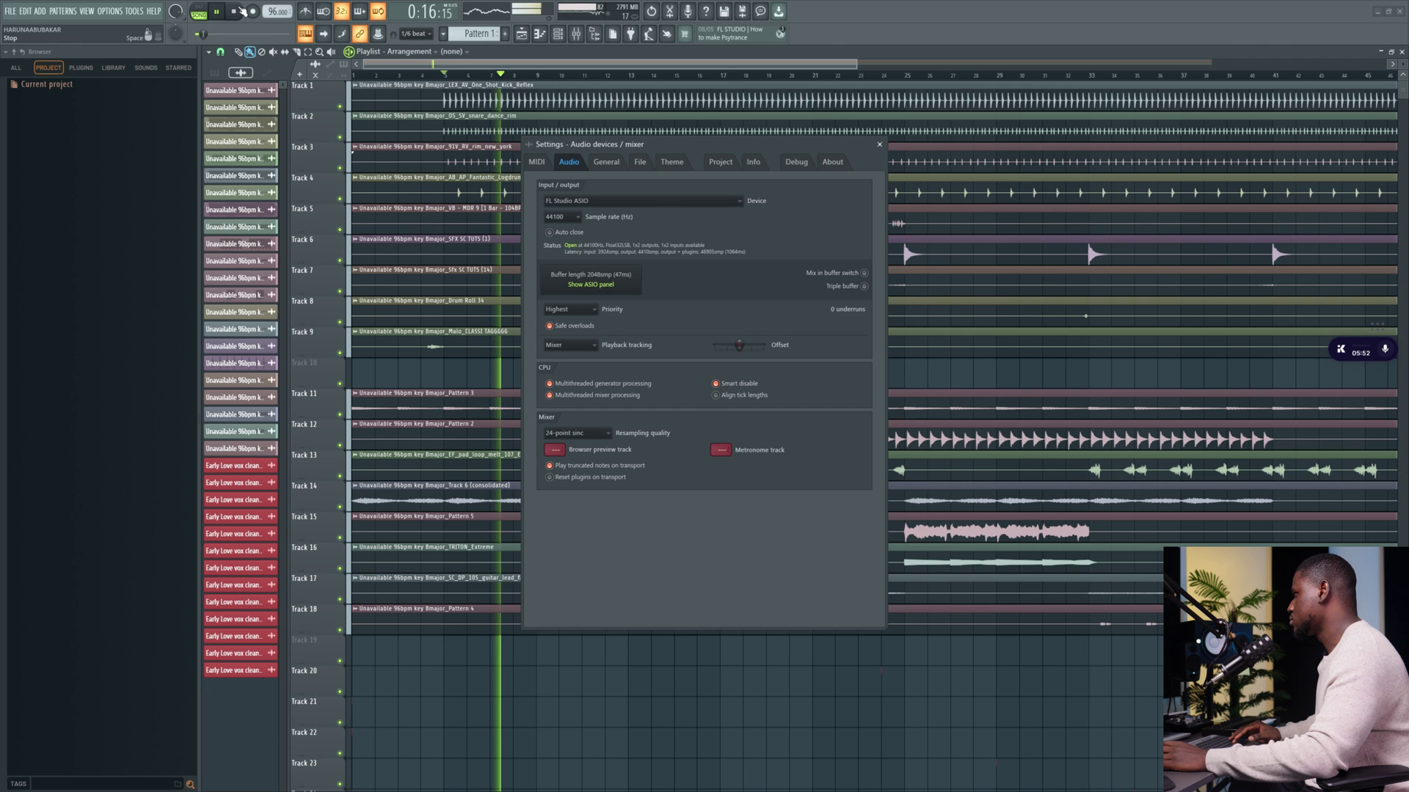
pyautogui.click(240, 11)
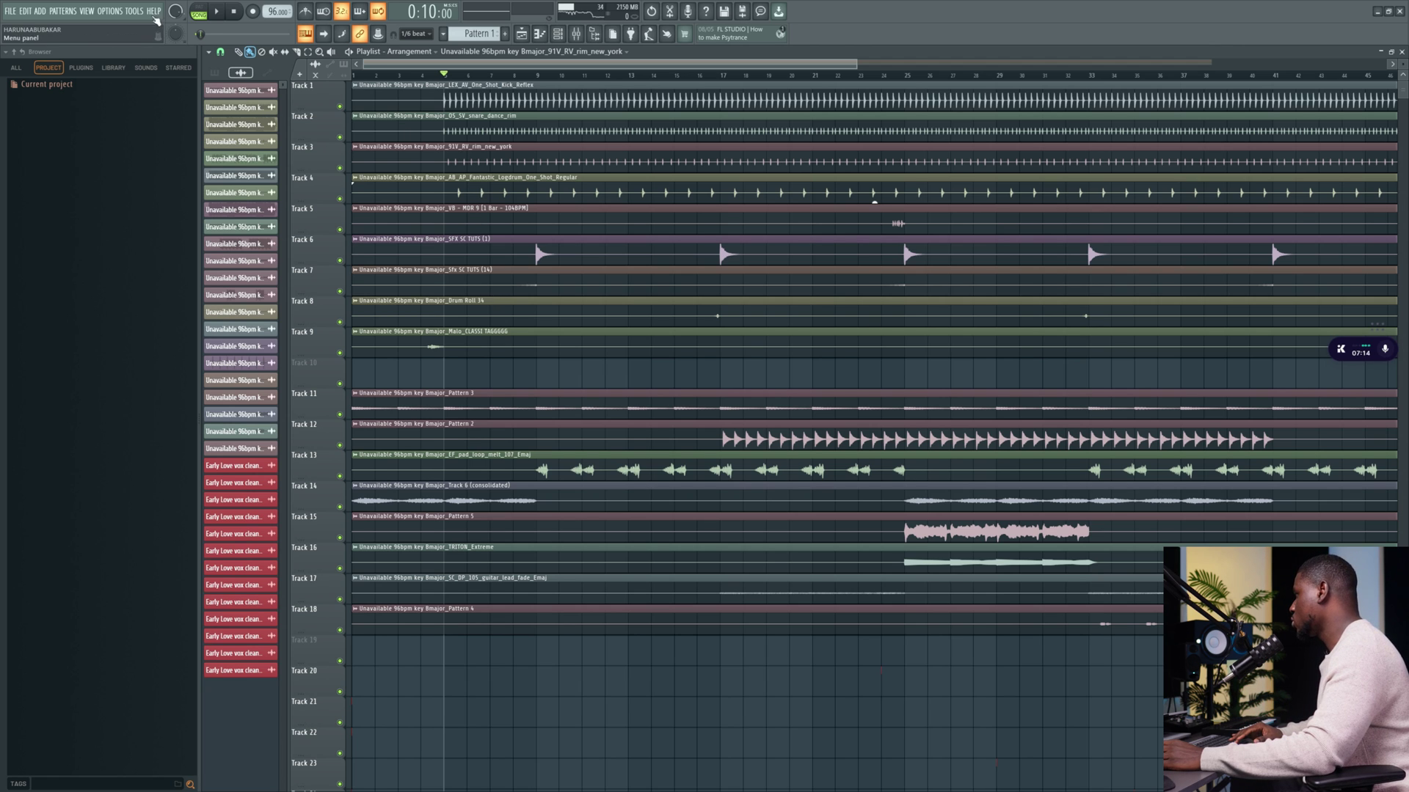
# In Audio settings' ASIO panel, set the FL Studio ASIO buffer length to 256 samples
pyautogui.click(110, 10)
pyautogui.click(109, 48)
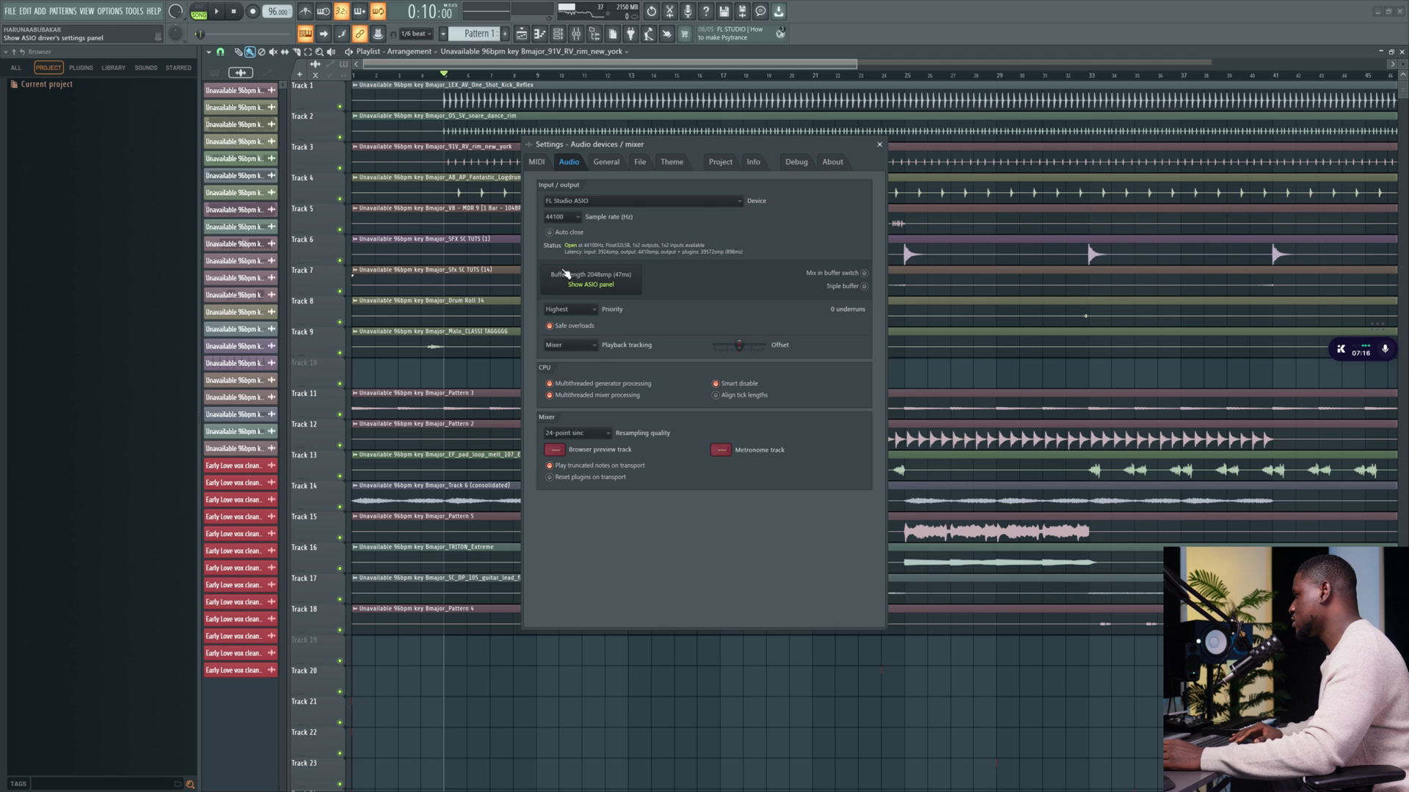
pyautogui.click(567, 270)
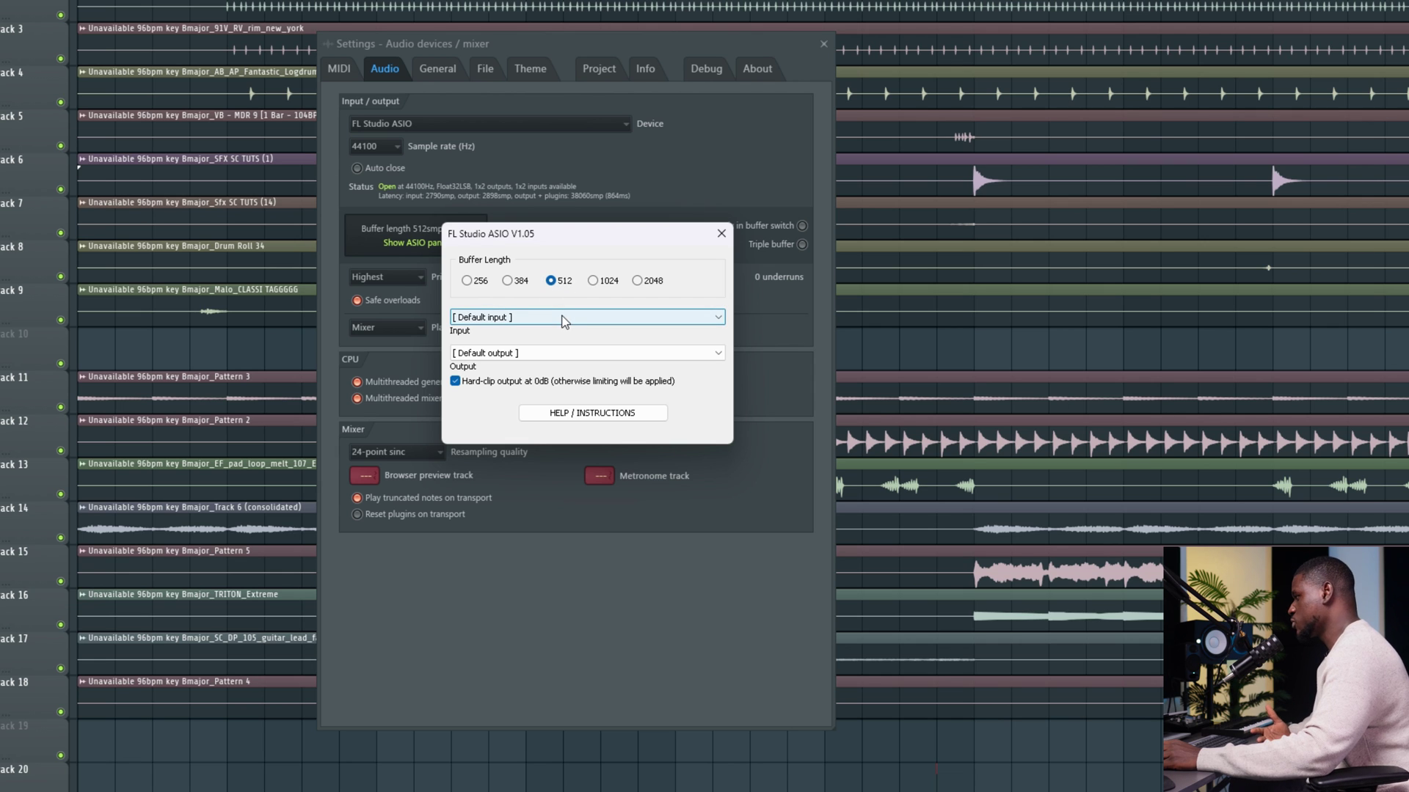
pyautogui.click(467, 282)
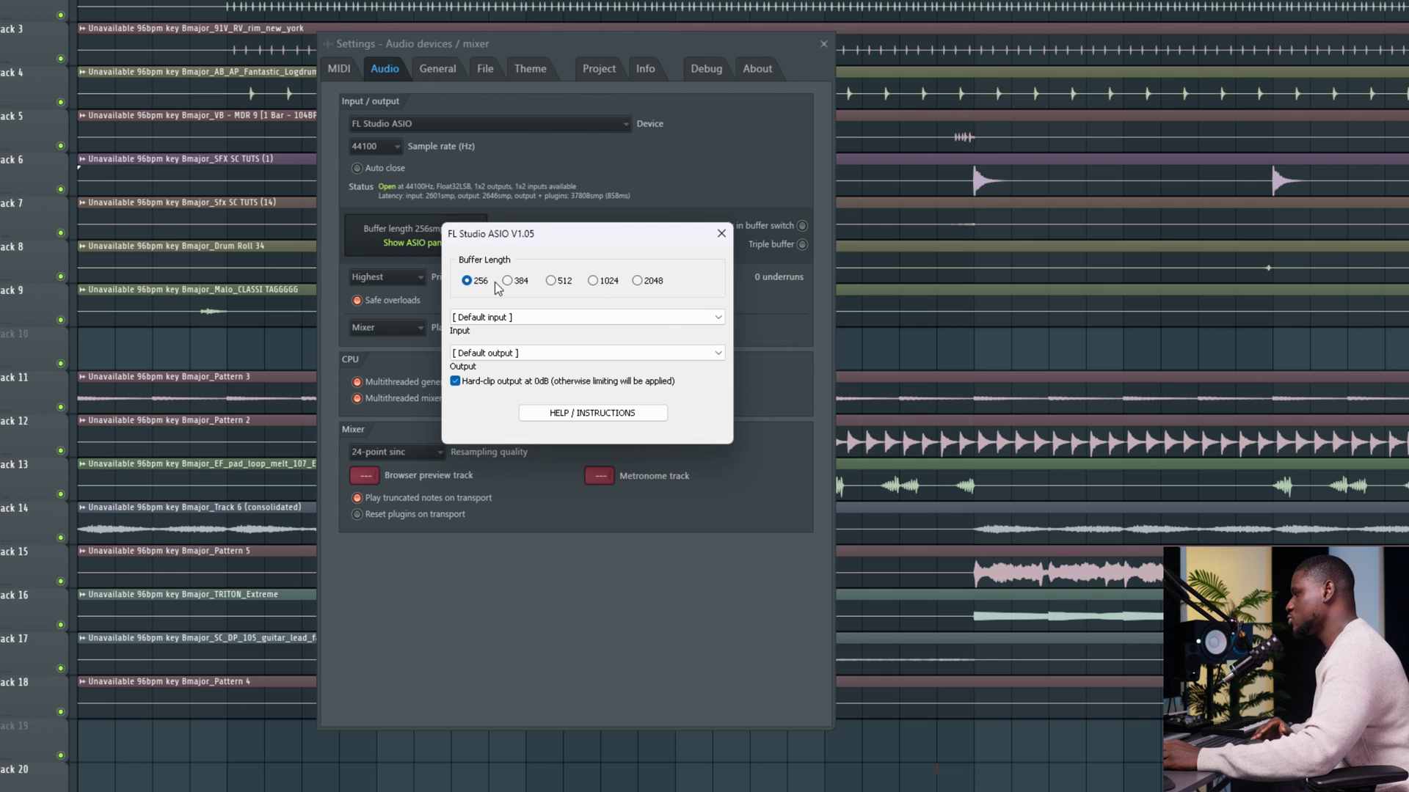
pyautogui.click(721, 233)
# Select Solid State Logic ASIO Driver as the device and show its Preferred ASIO Buffer Size choices
pyautogui.click(528, 126)
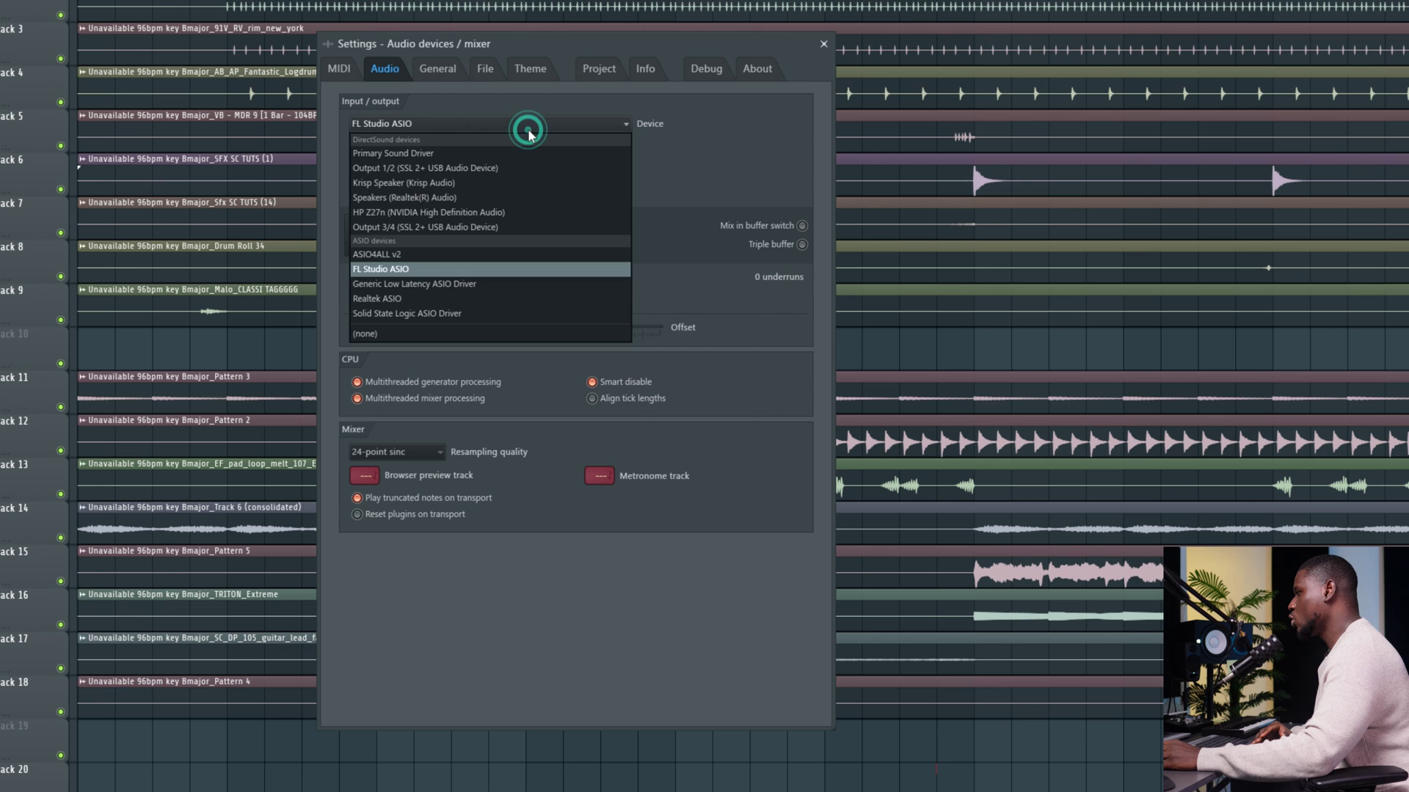
pyautogui.click(466, 270)
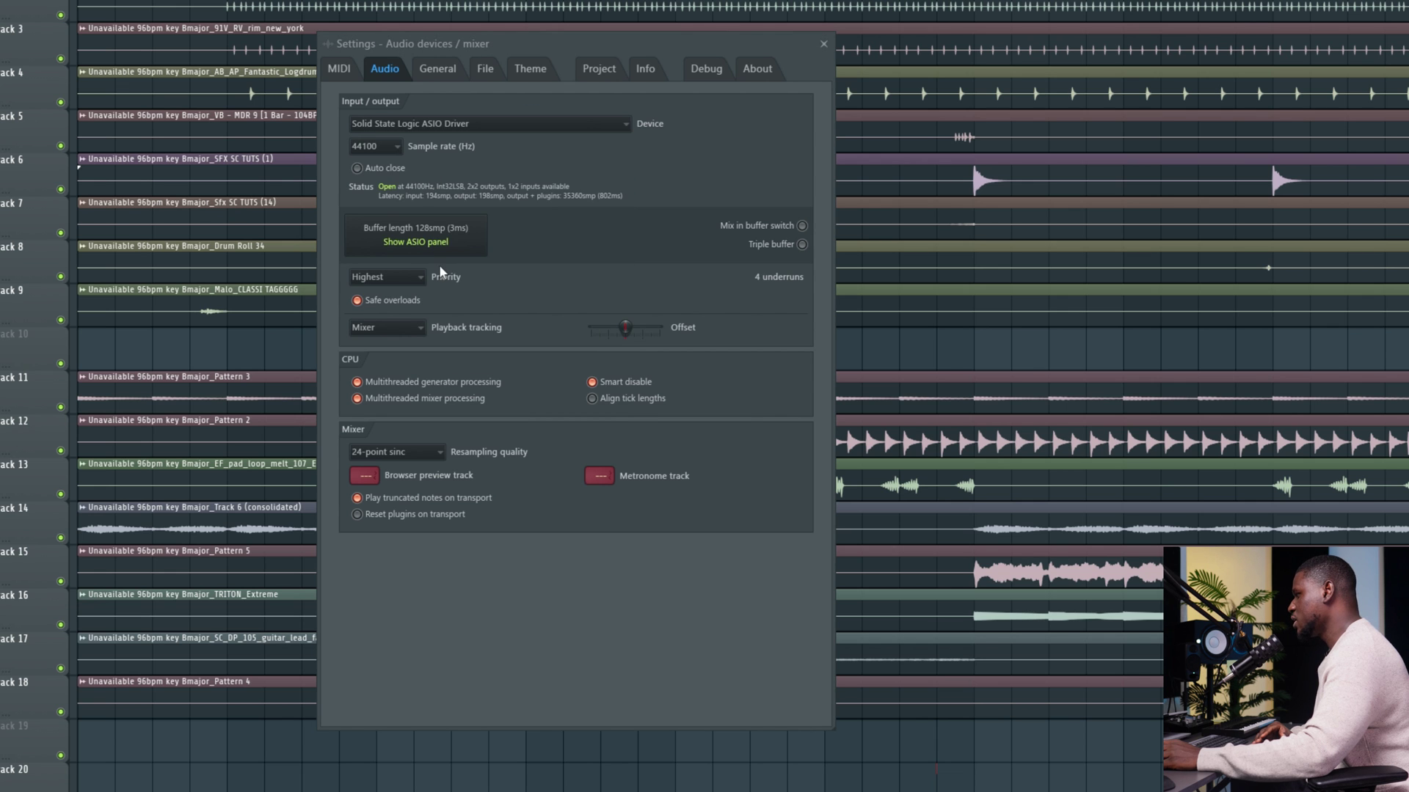
pyautogui.click(440, 241)
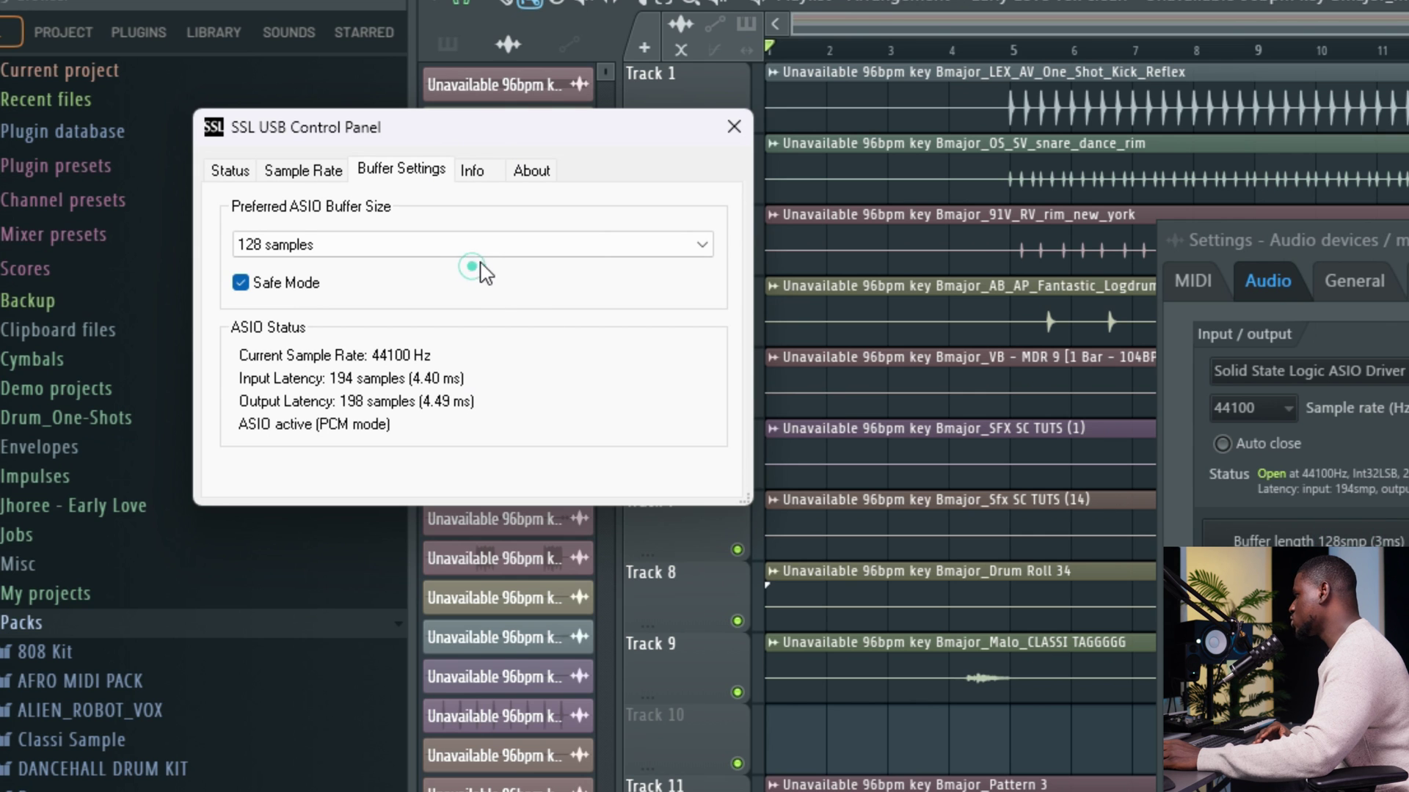
pyautogui.click(473, 253)
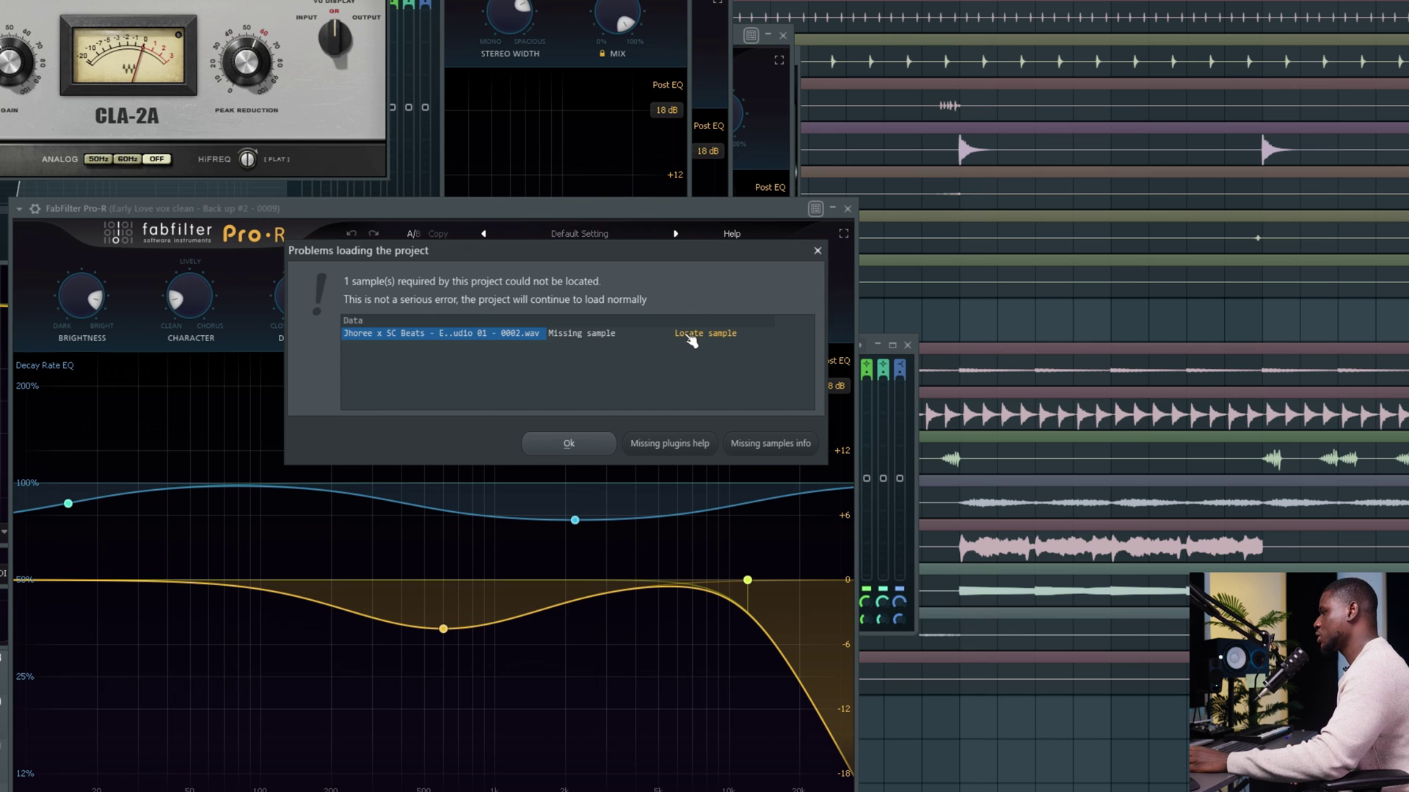
# Relink the Early Love sample from RAW FILES, reload the project, and add the folders to search paths
pyautogui.click(686, 334)
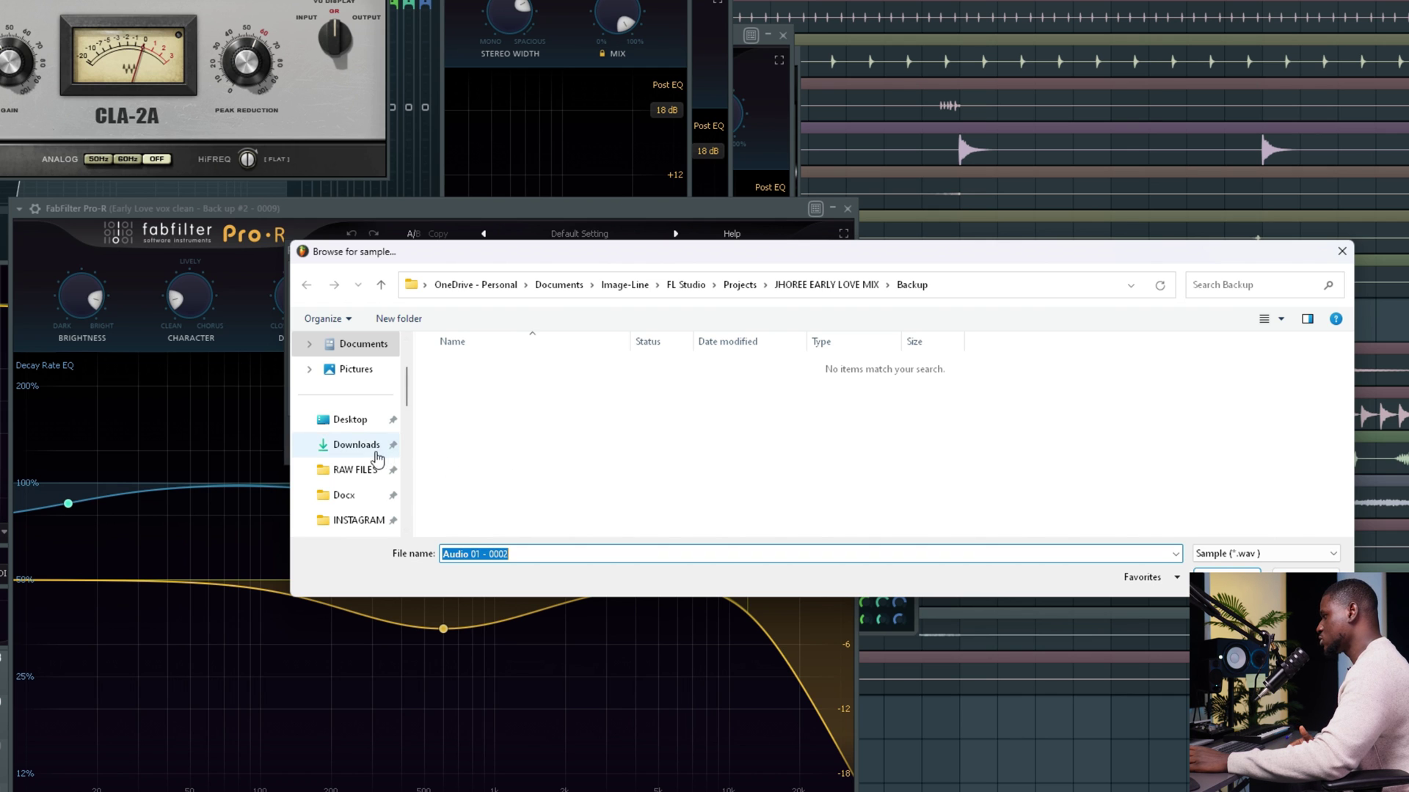
pyautogui.click(344, 467)
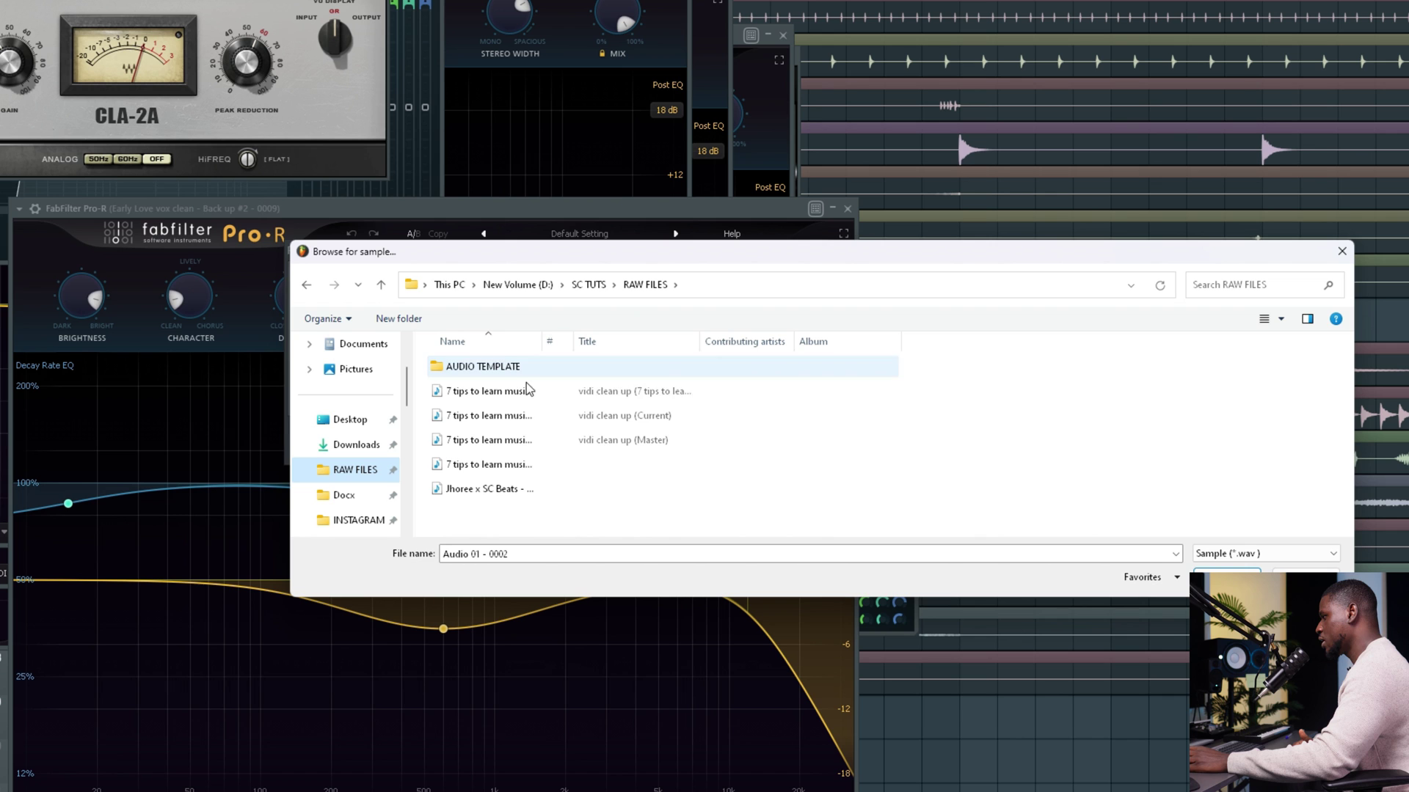
pyautogui.doubleClick(513, 488)
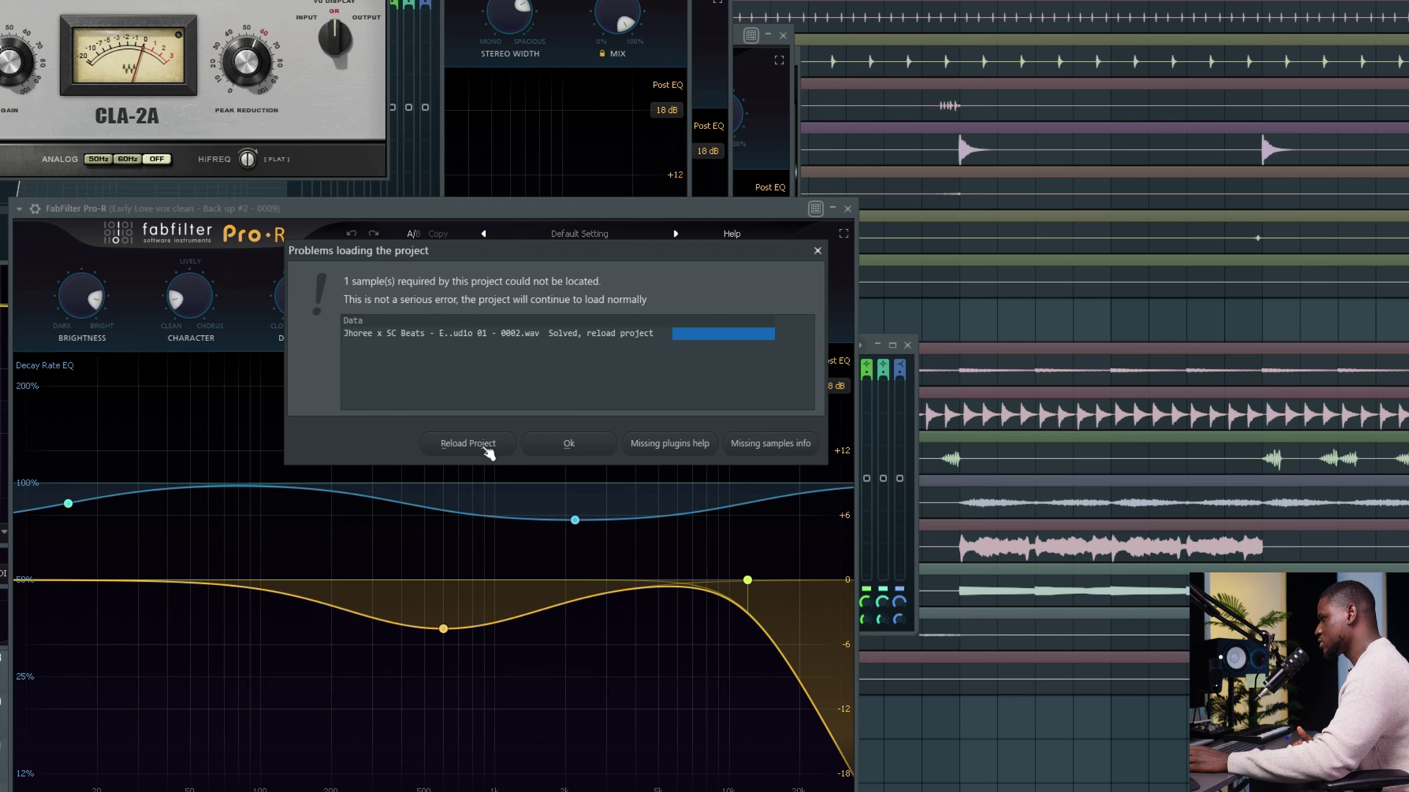
pyautogui.click(469, 445)
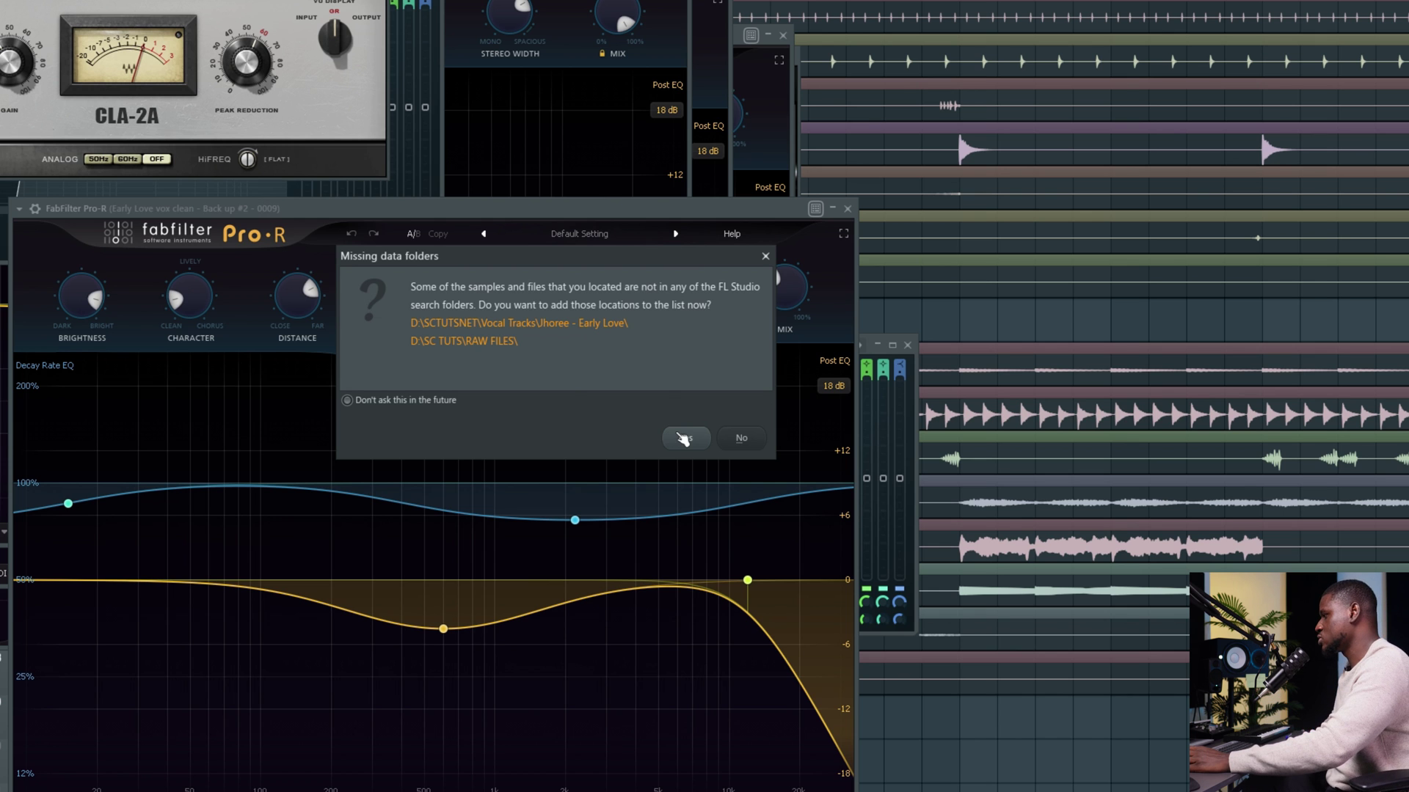
pyautogui.click(683, 438)
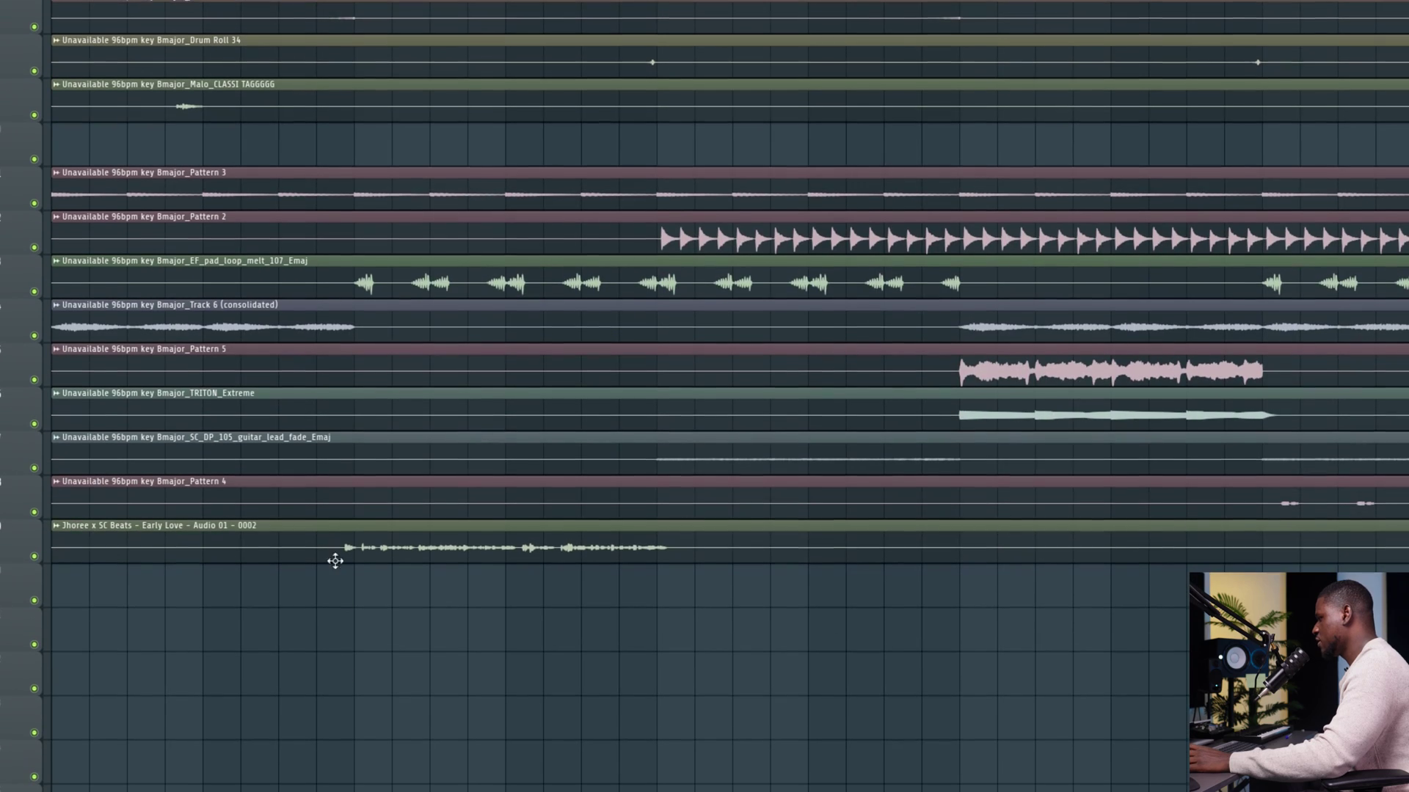
pyautogui.doubleClick(384, 529)
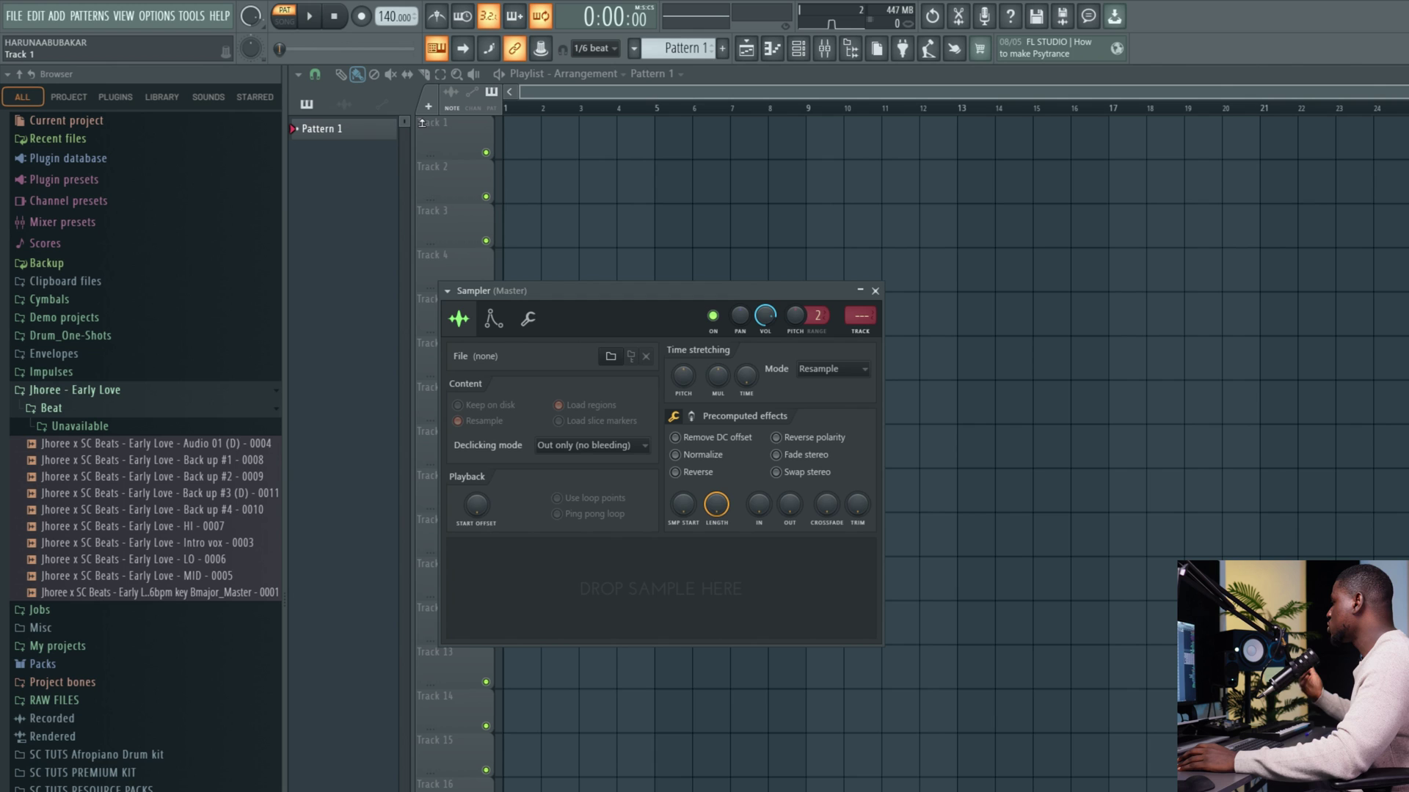
# Close the Sampler and expand the browser's Plugin database to its Installed Effects and Generators
pyautogui.press('Escape')
pyautogui.click(344, 197)
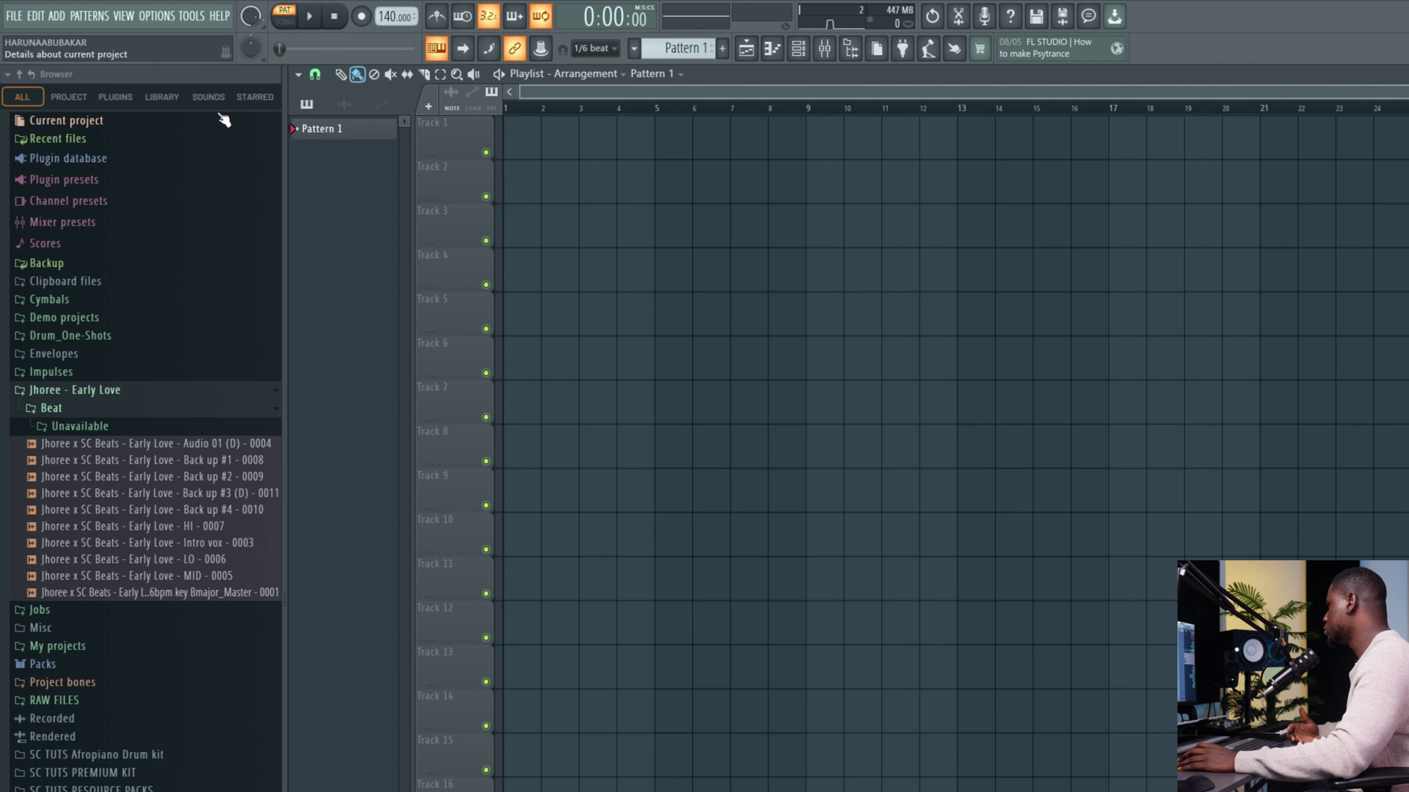
pyautogui.click(112, 101)
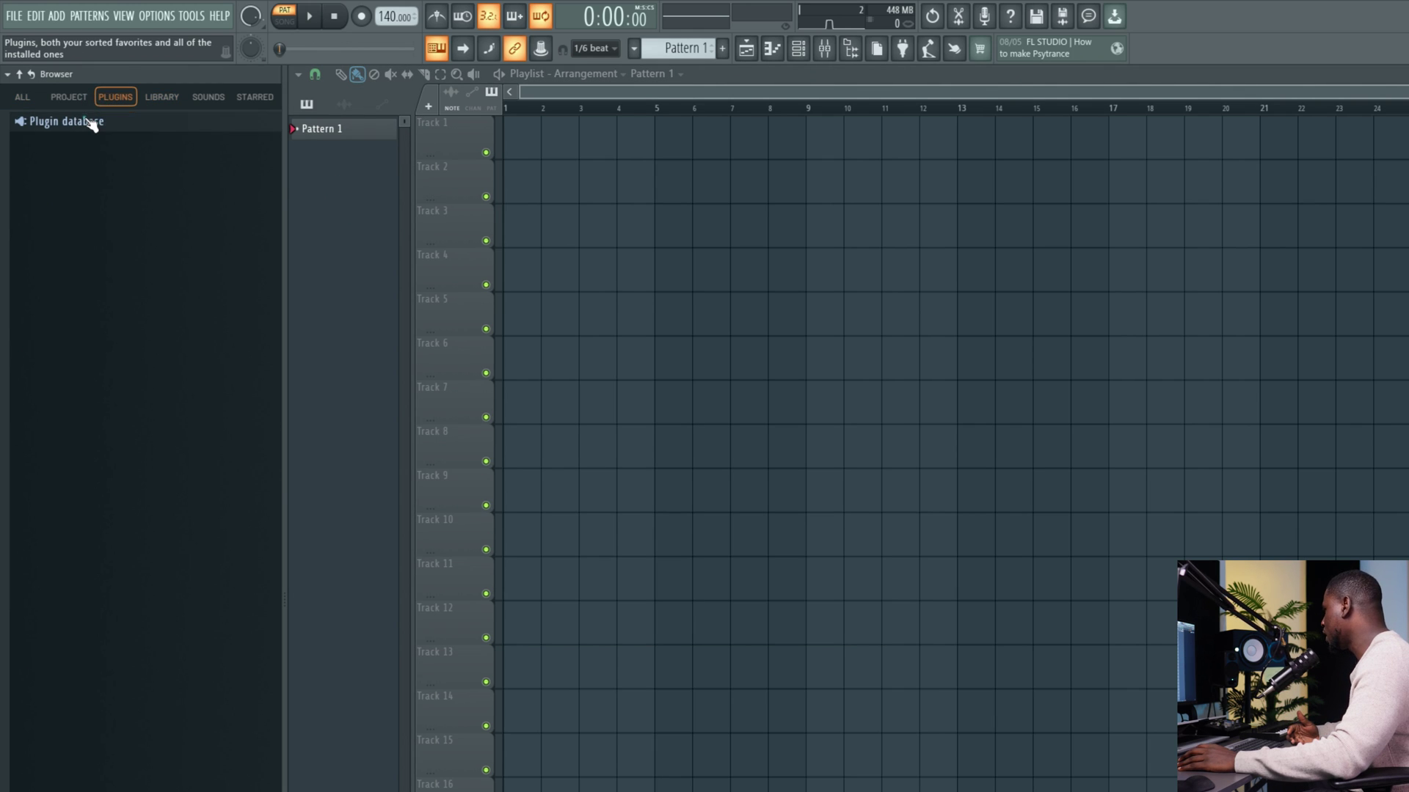
pyautogui.click(87, 121)
pyautogui.click(73, 173)
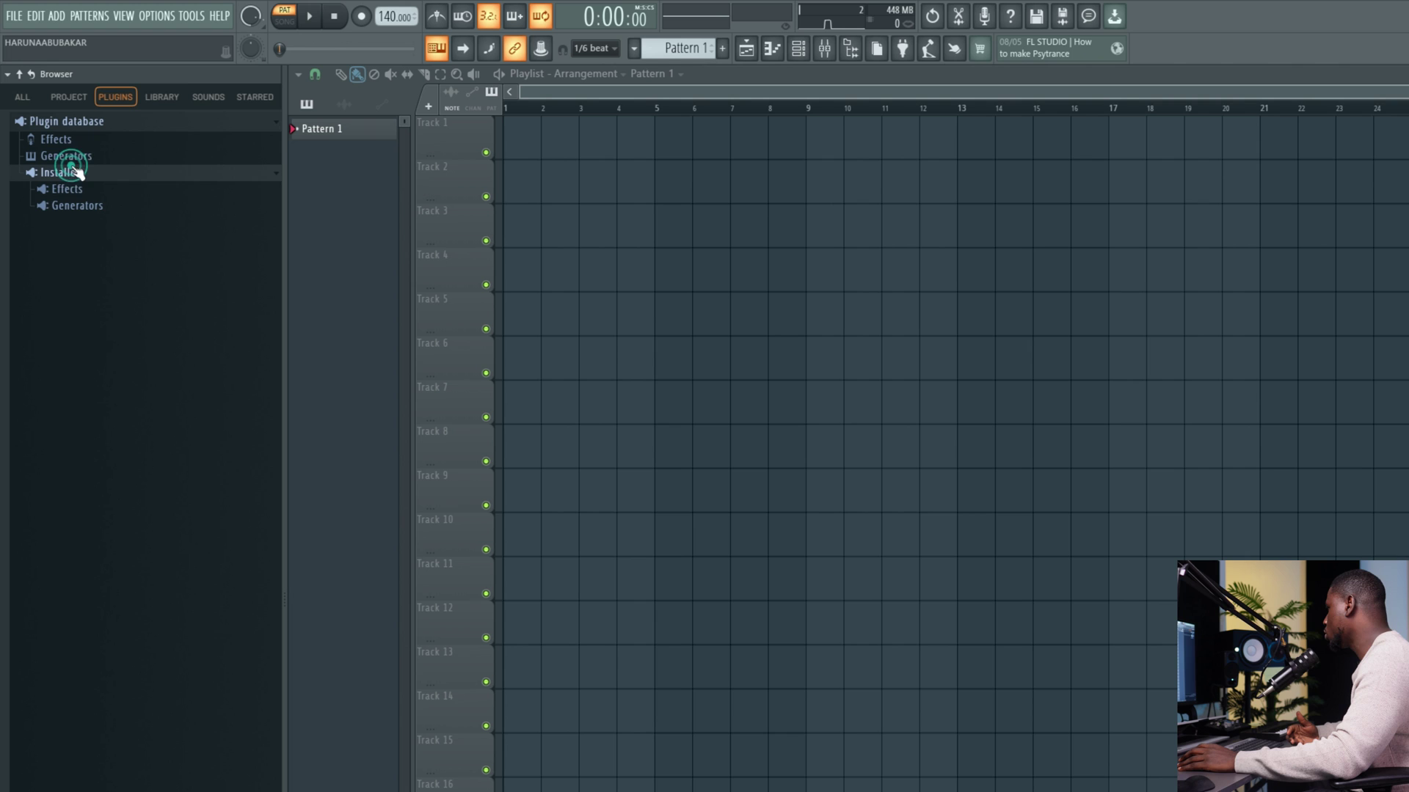
pyautogui.click(89, 209)
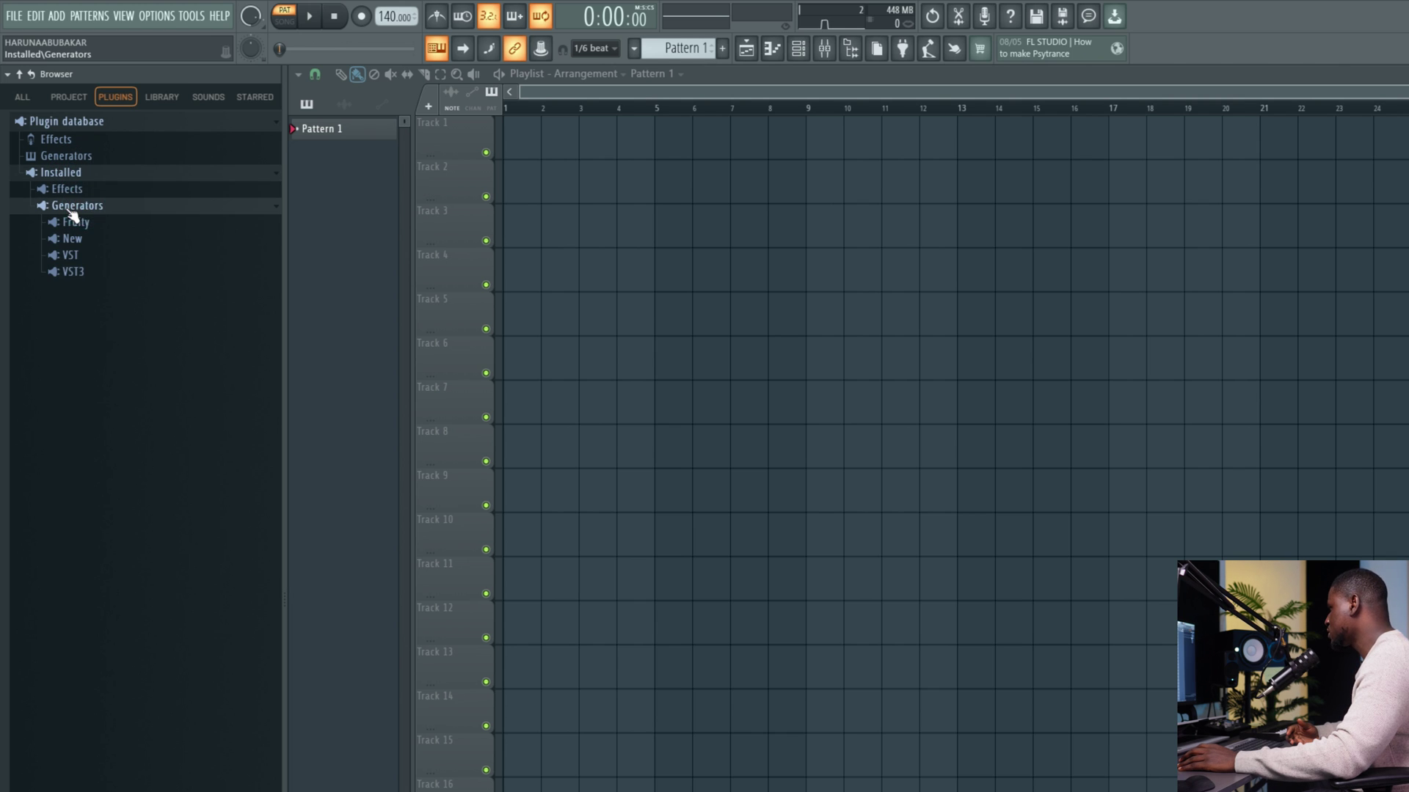
pyautogui.click(72, 210)
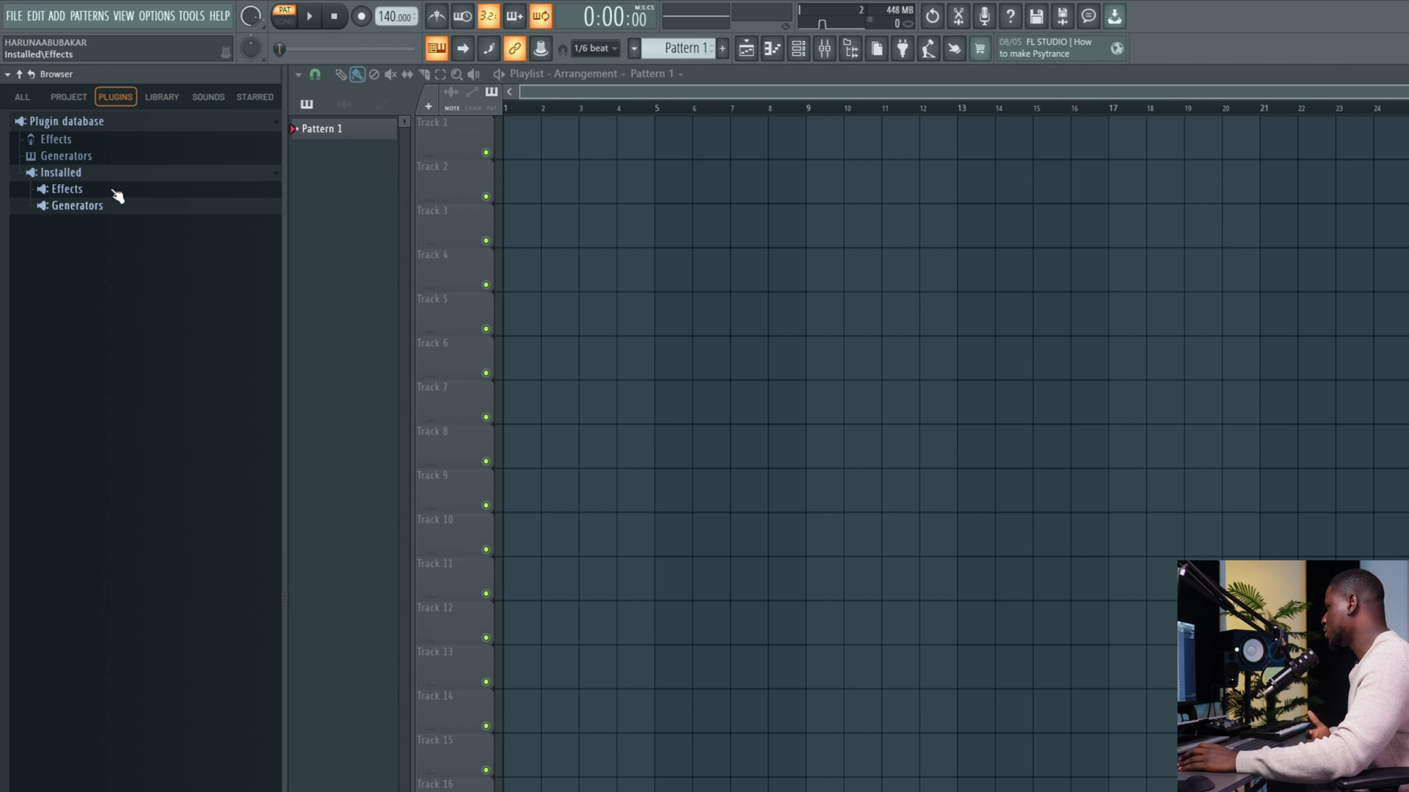
# Open the Plugin Manager and start adding a new plugin search path
pyautogui.click(156, 16)
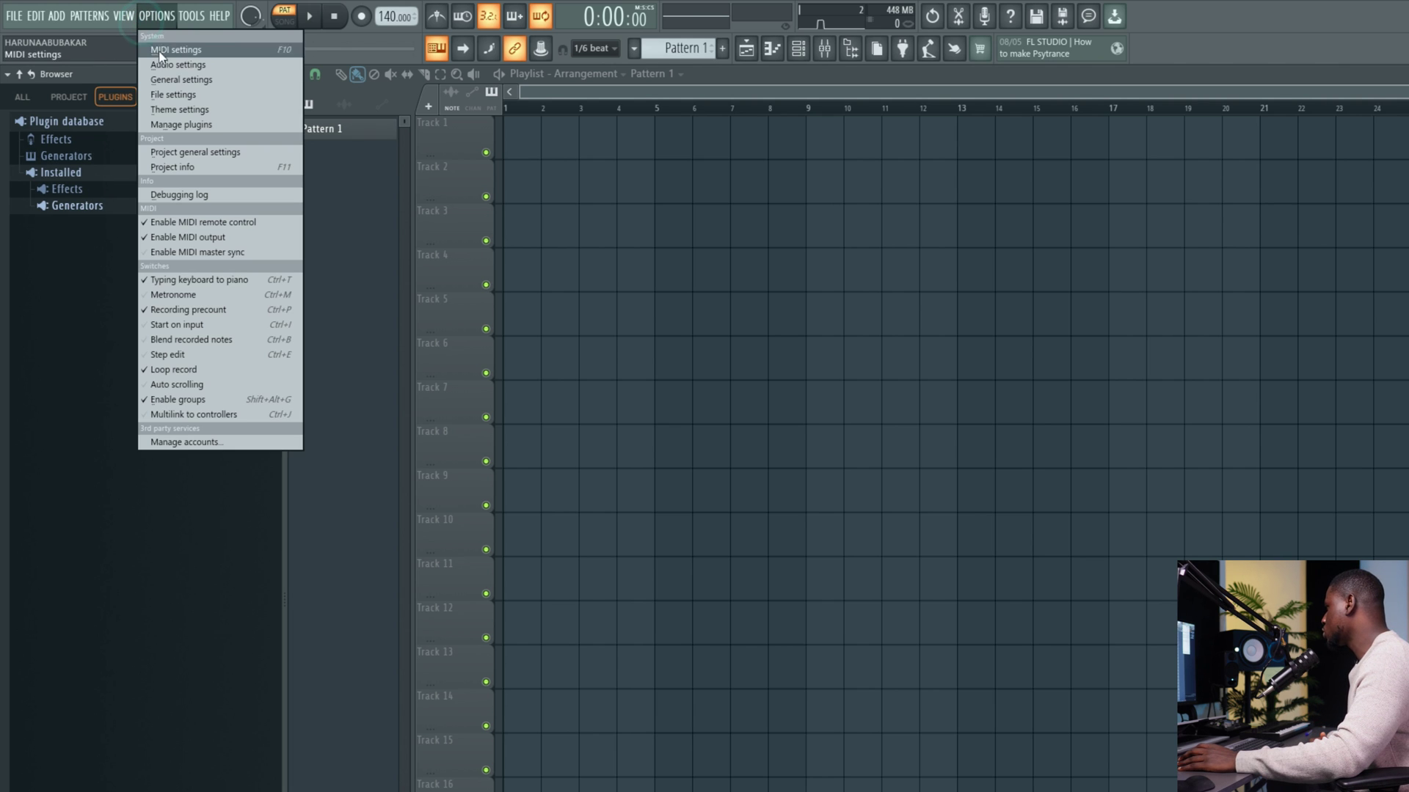
pyautogui.click(181, 124)
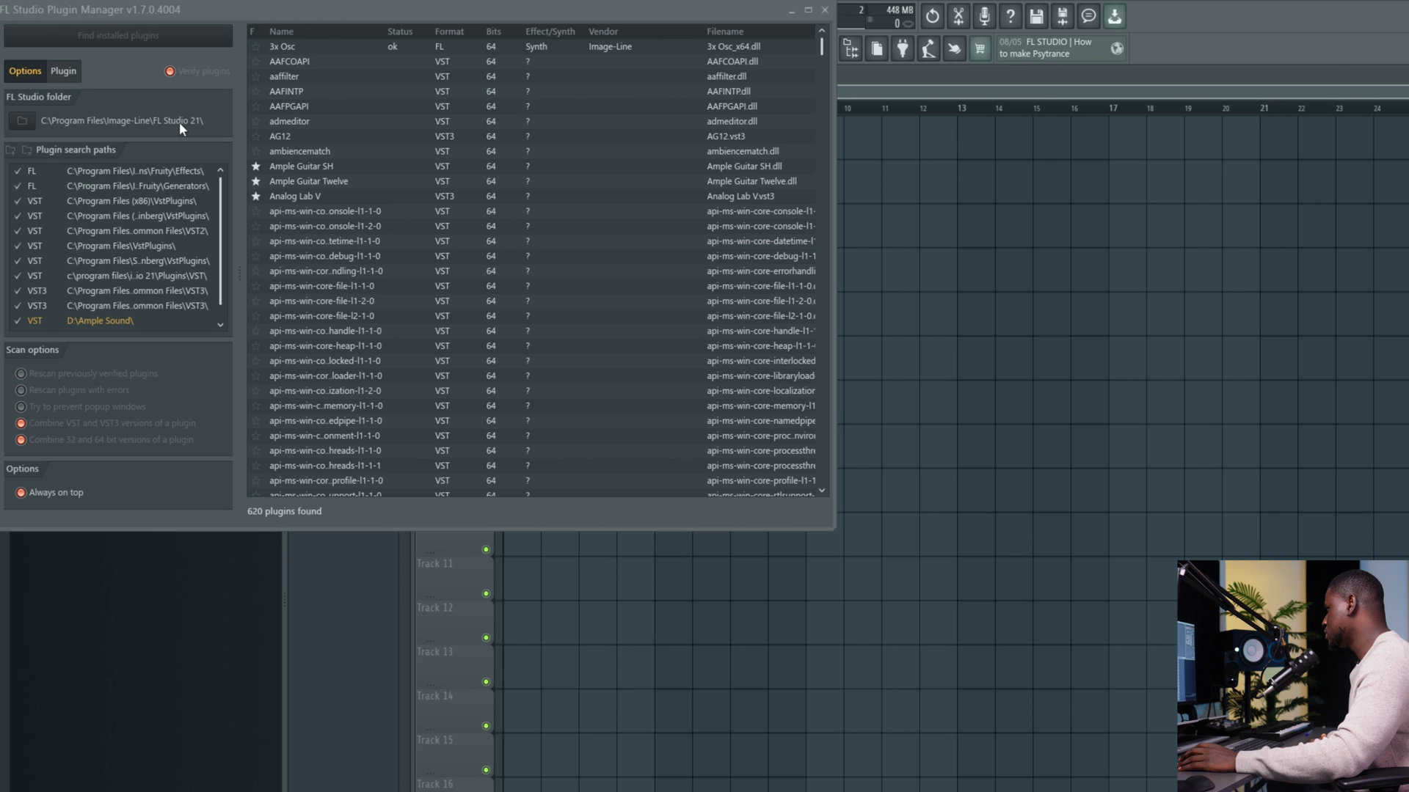
pyautogui.click(12, 150)
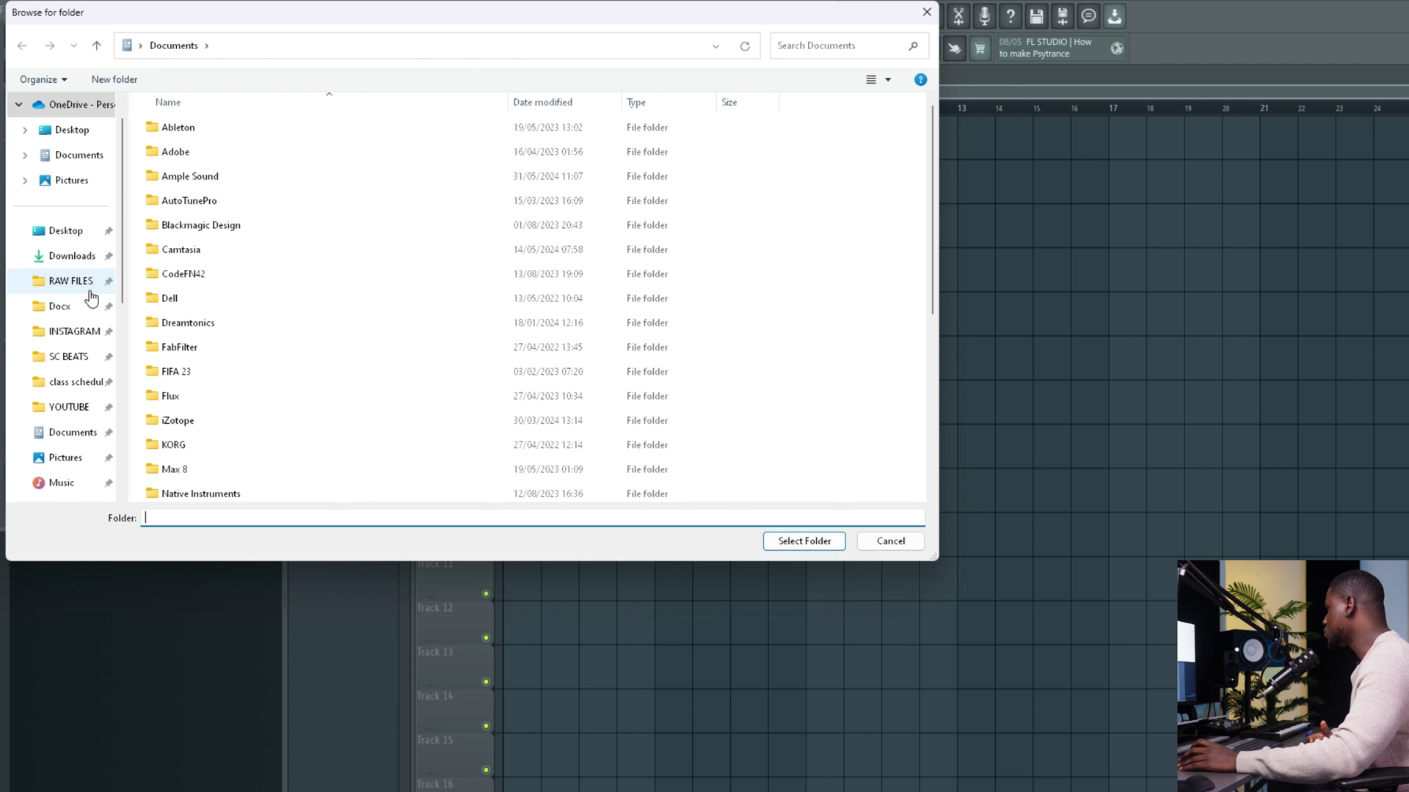
# Browse to C:\Program Files\VSTPlugins, then cancel without adding the path
pyautogui.scroll(-2, 89, 321)
pyautogui.scroll(-3, 89, 321)
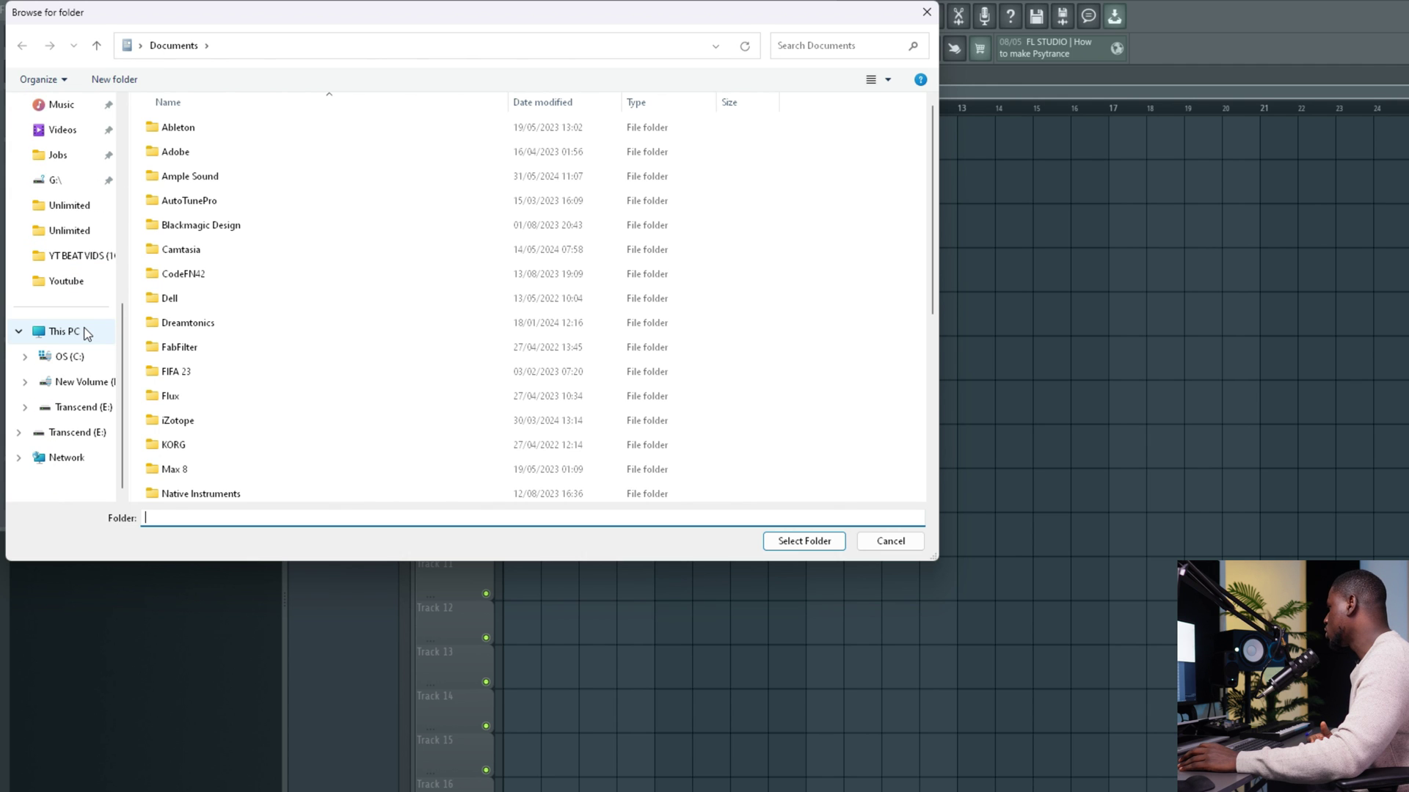
pyautogui.click(65, 331)
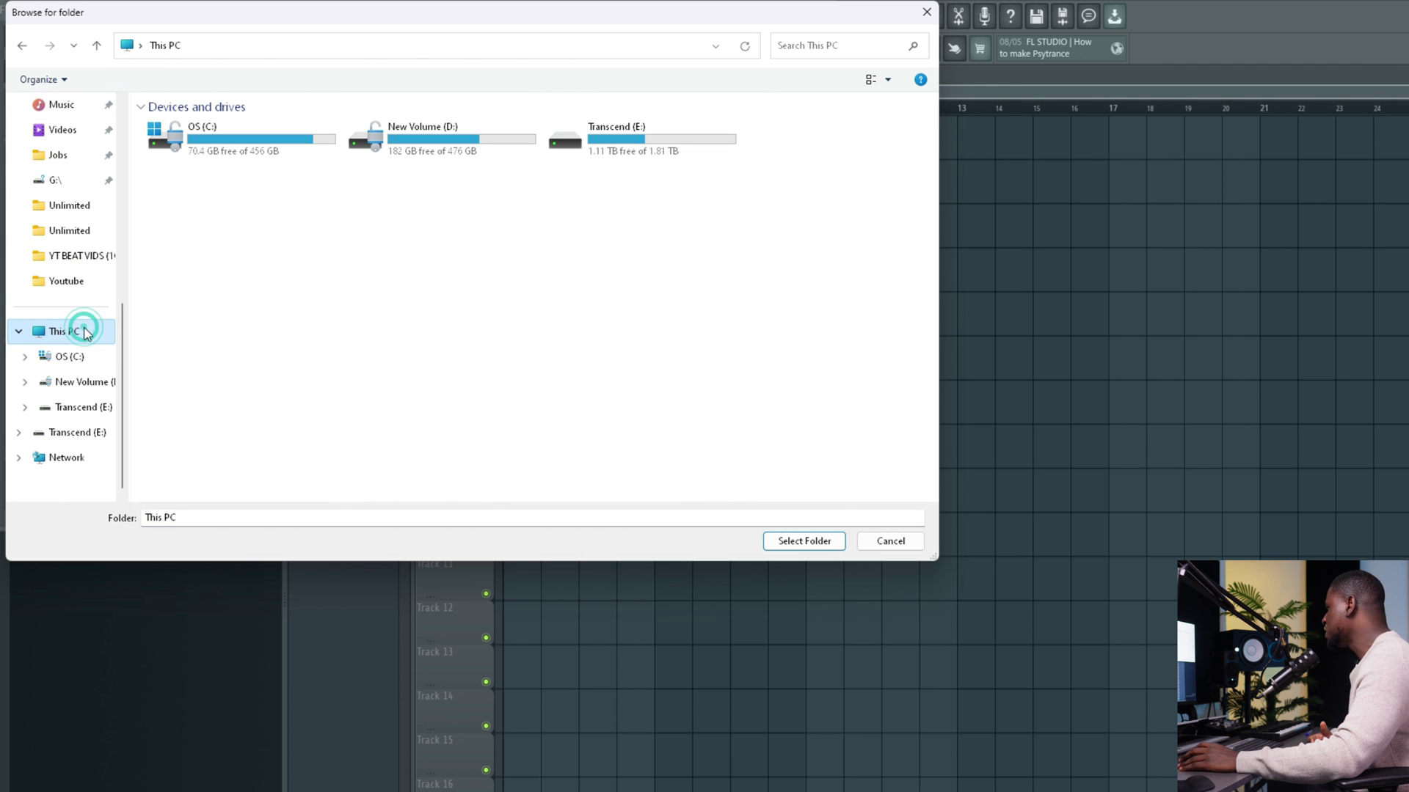
pyautogui.doubleClick(239, 147)
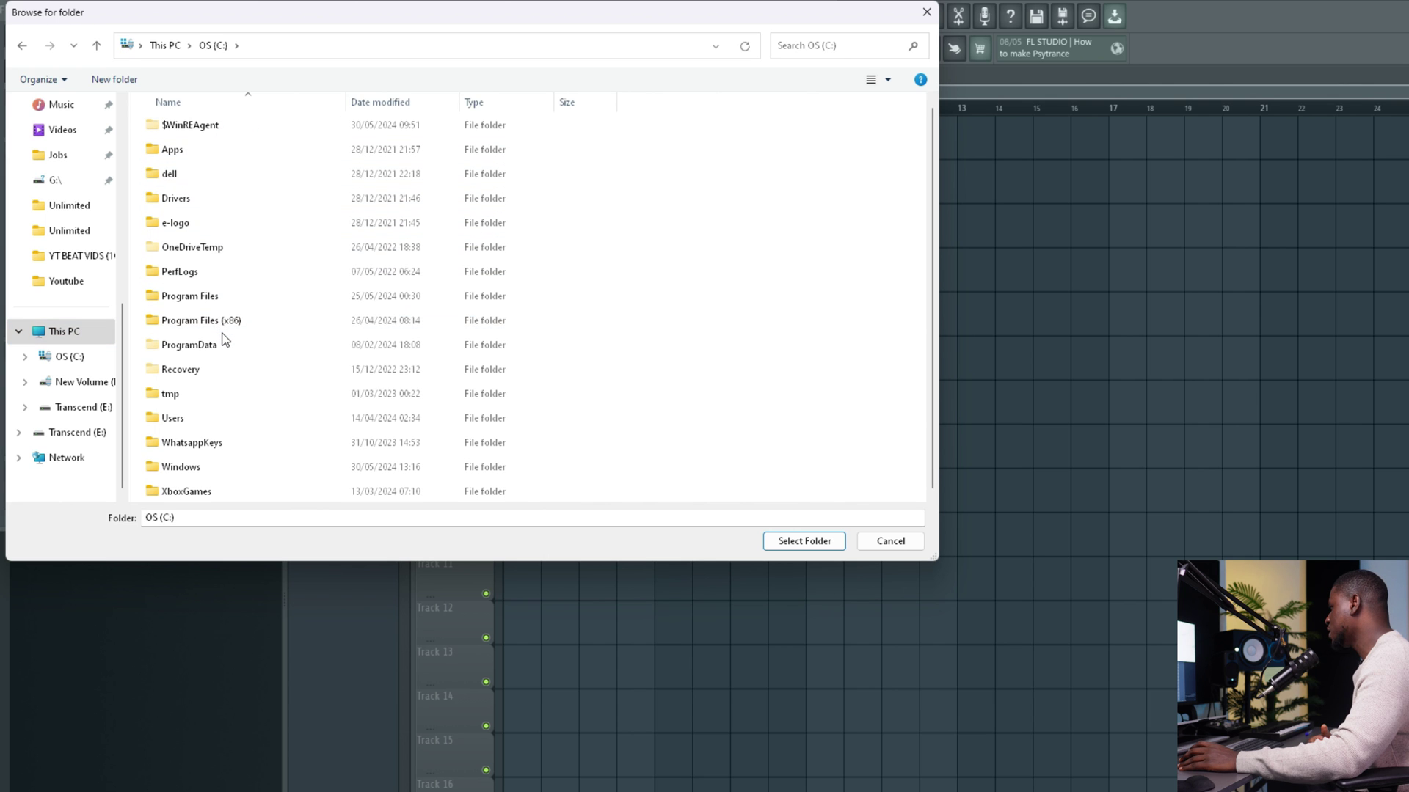
pyautogui.doubleClick(202, 298)
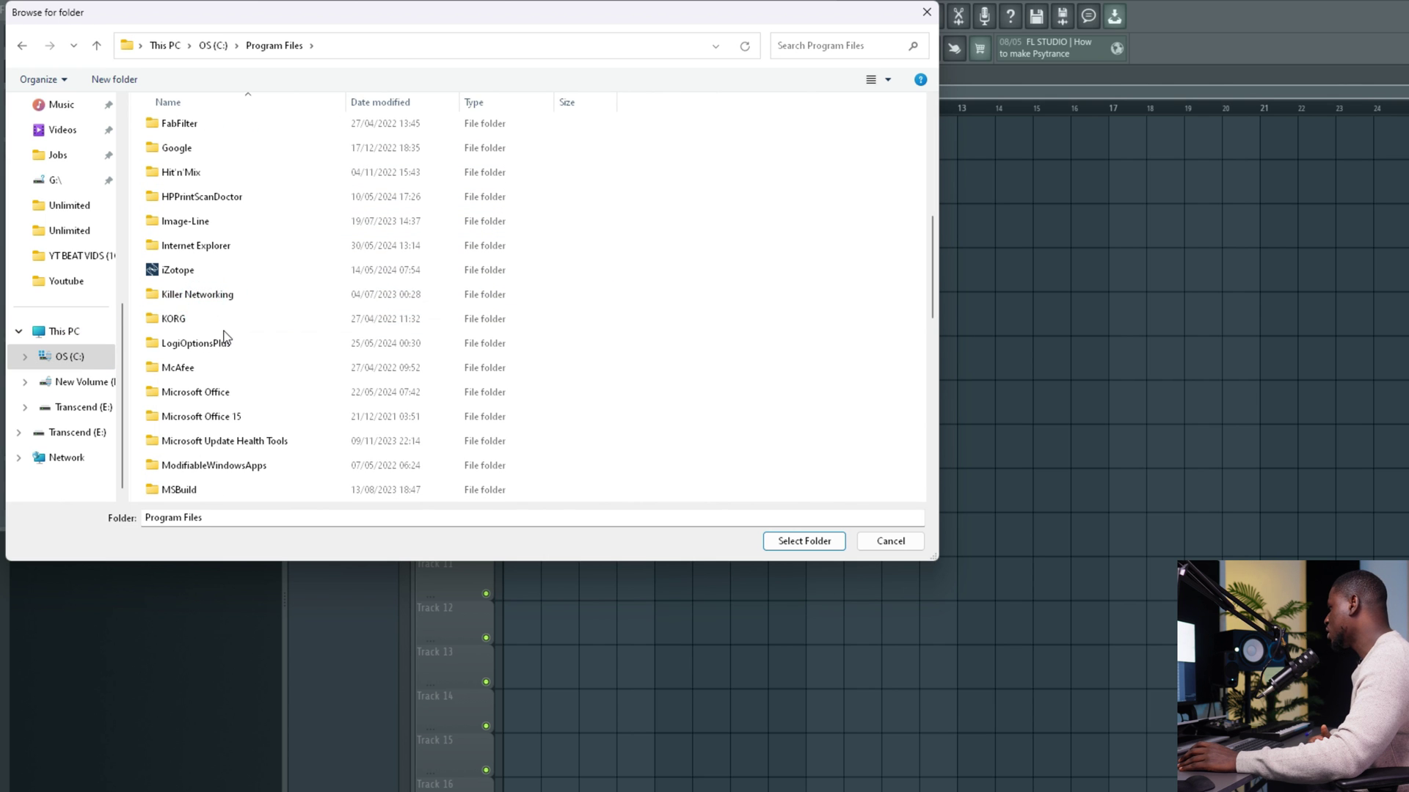
pyautogui.scroll(-6, 220, 338)
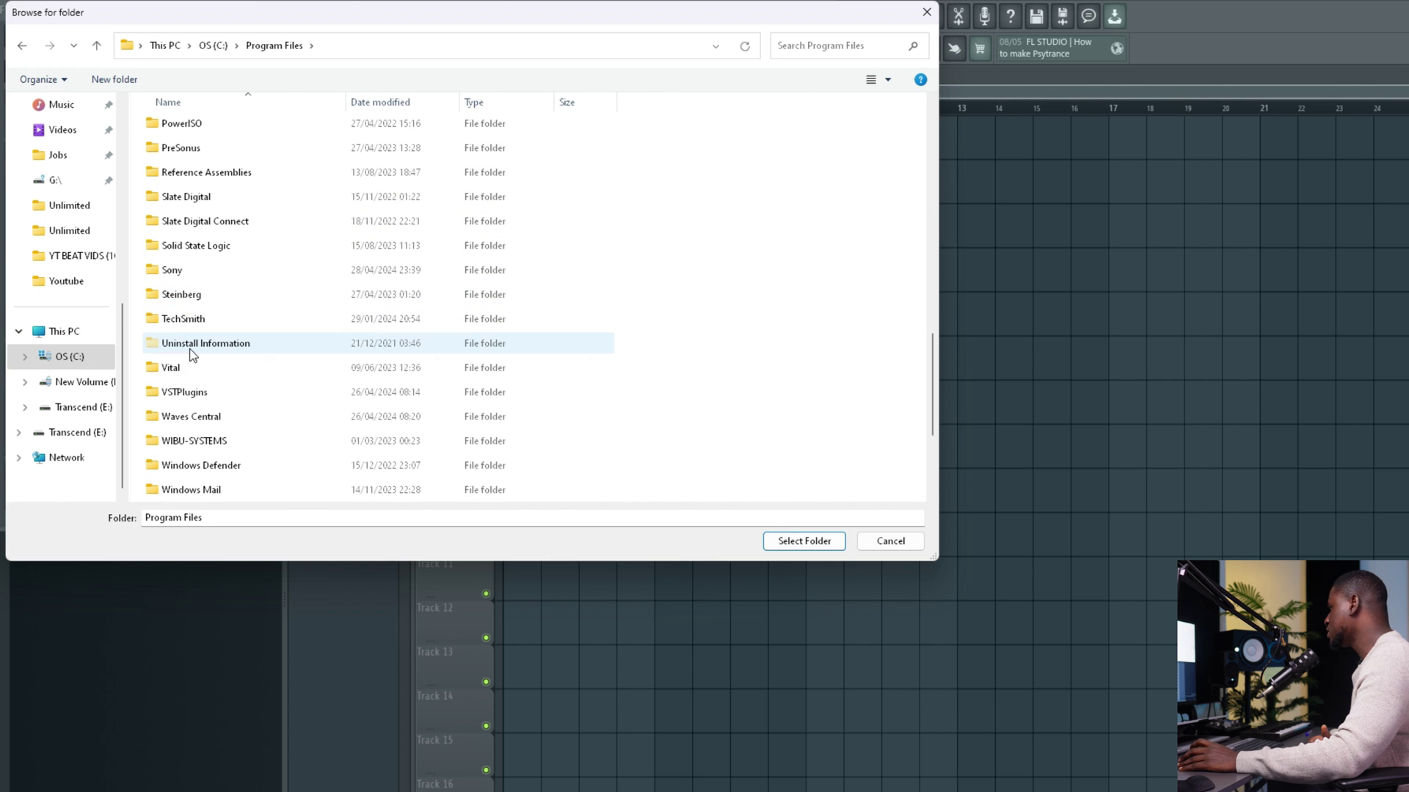
pyautogui.click(193, 390)
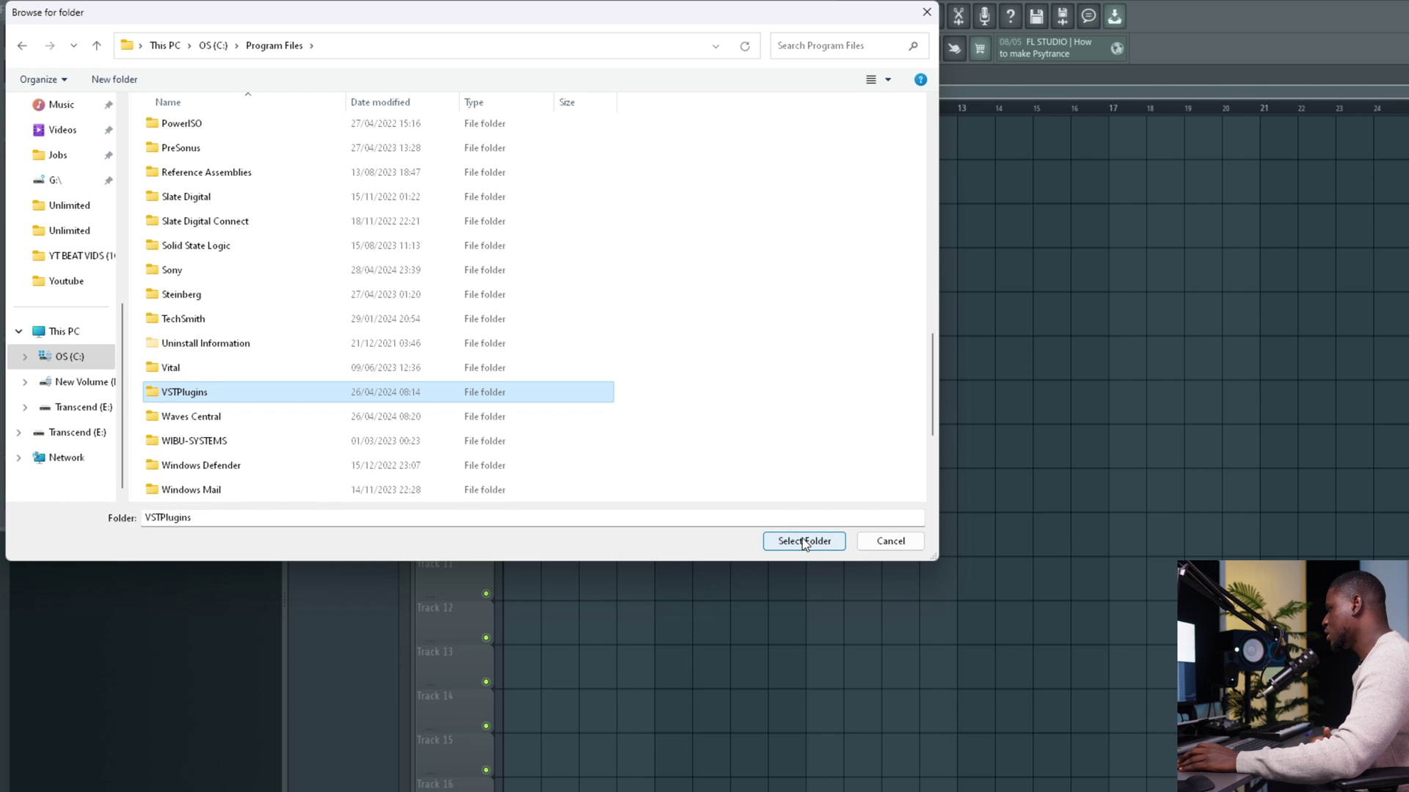
pyautogui.click(891, 542)
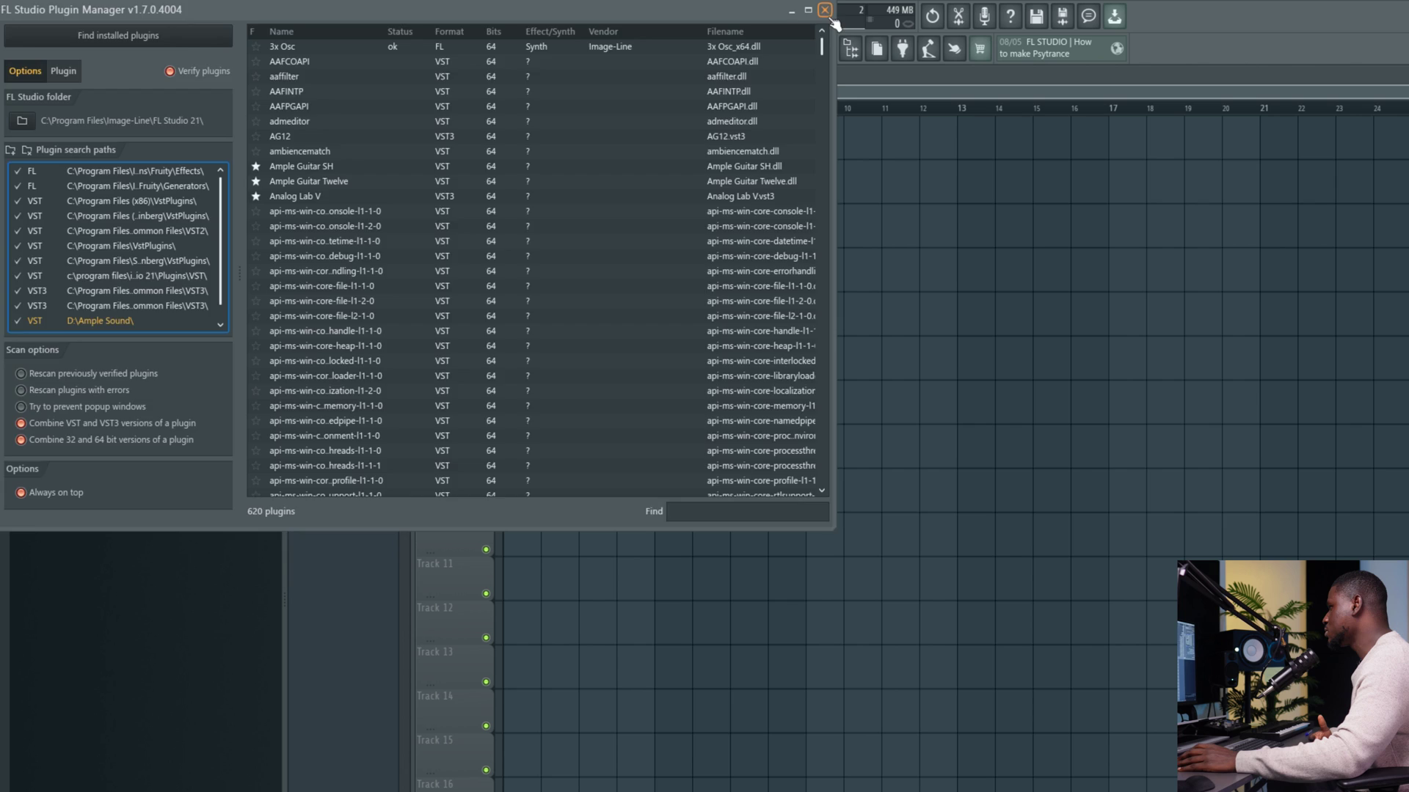
# Close the Plugin Manager, refresh the plugin list with a fast scan, and dismiss the mixer slot's plugin list
pyautogui.click(827, 12)
pyautogui.rightClick(174, 111)
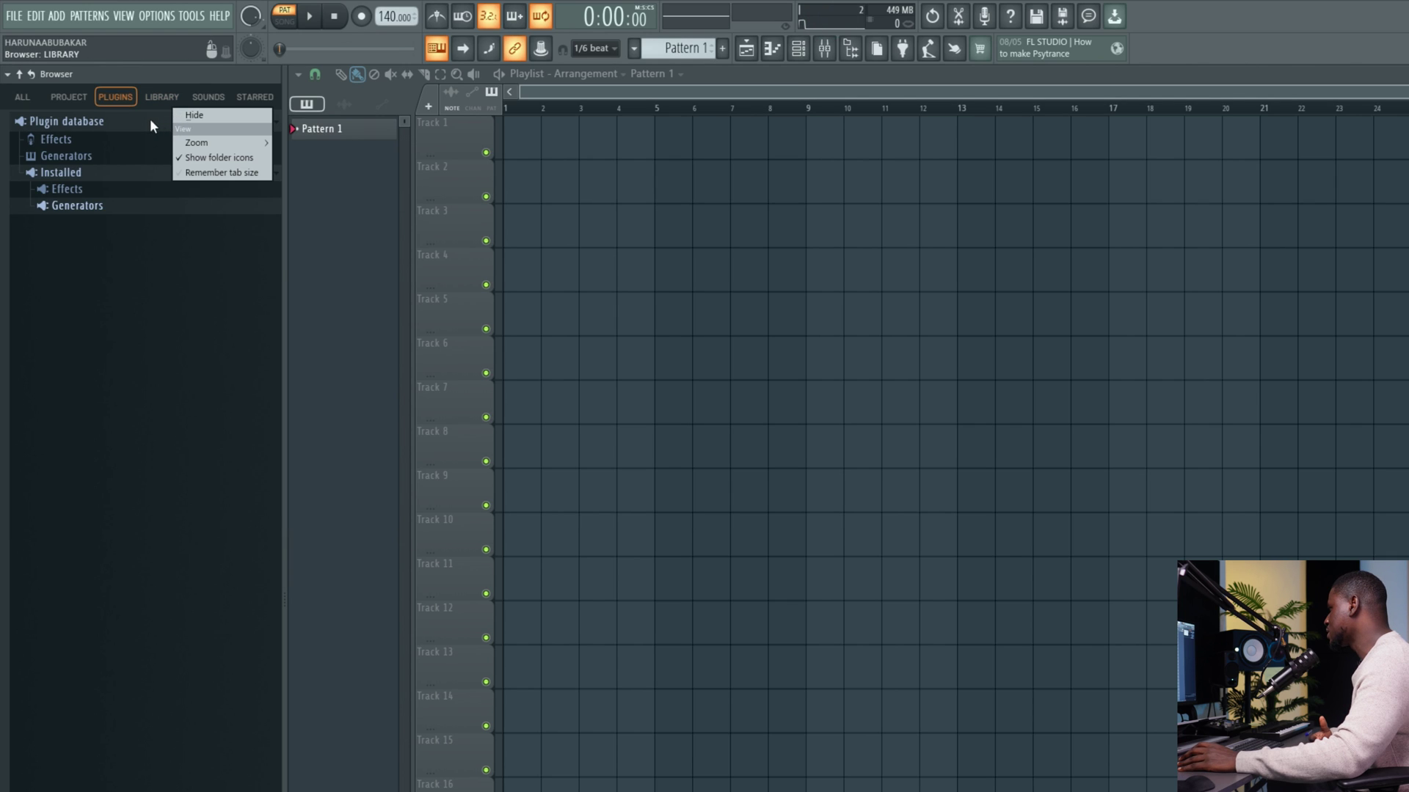
pyautogui.rightClick(150, 123)
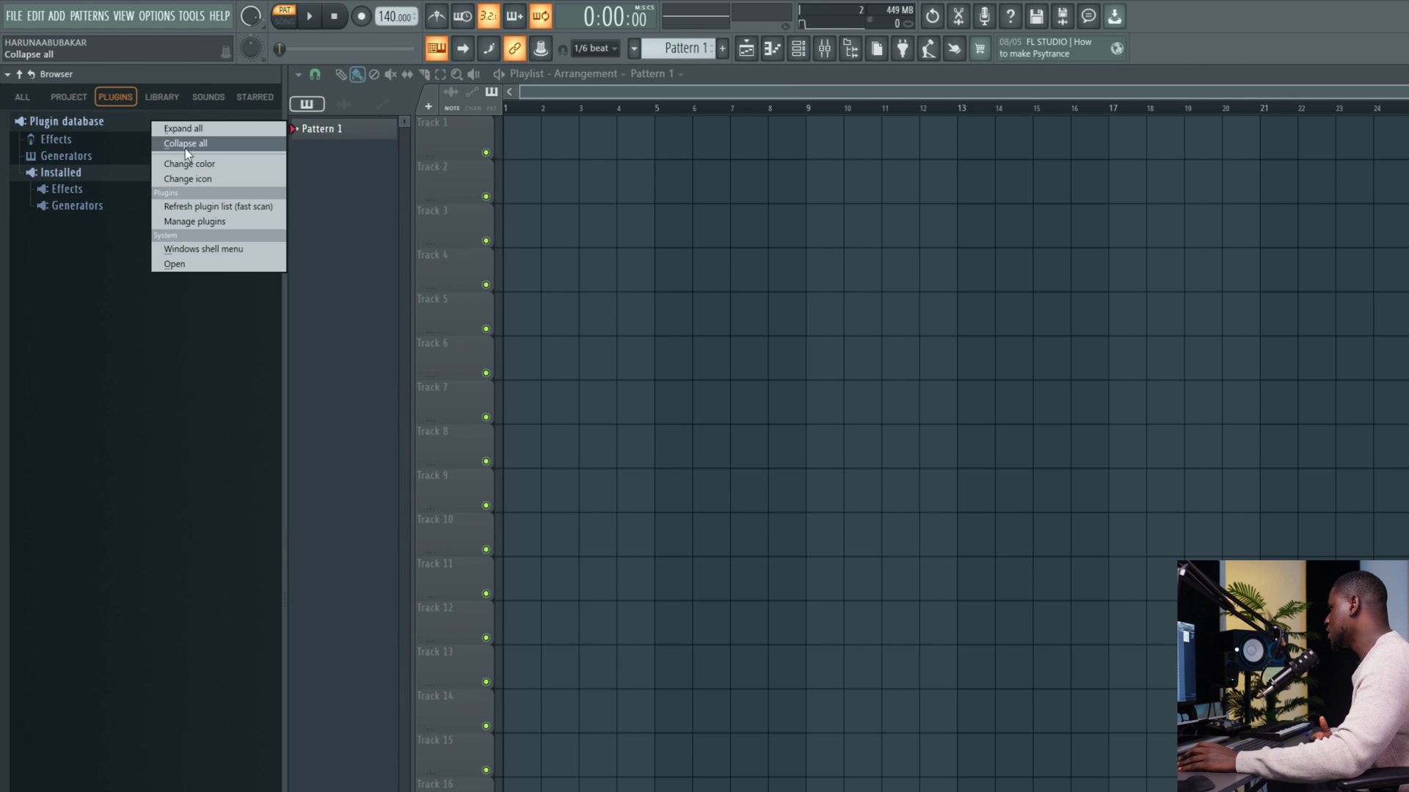
pyautogui.click(220, 207)
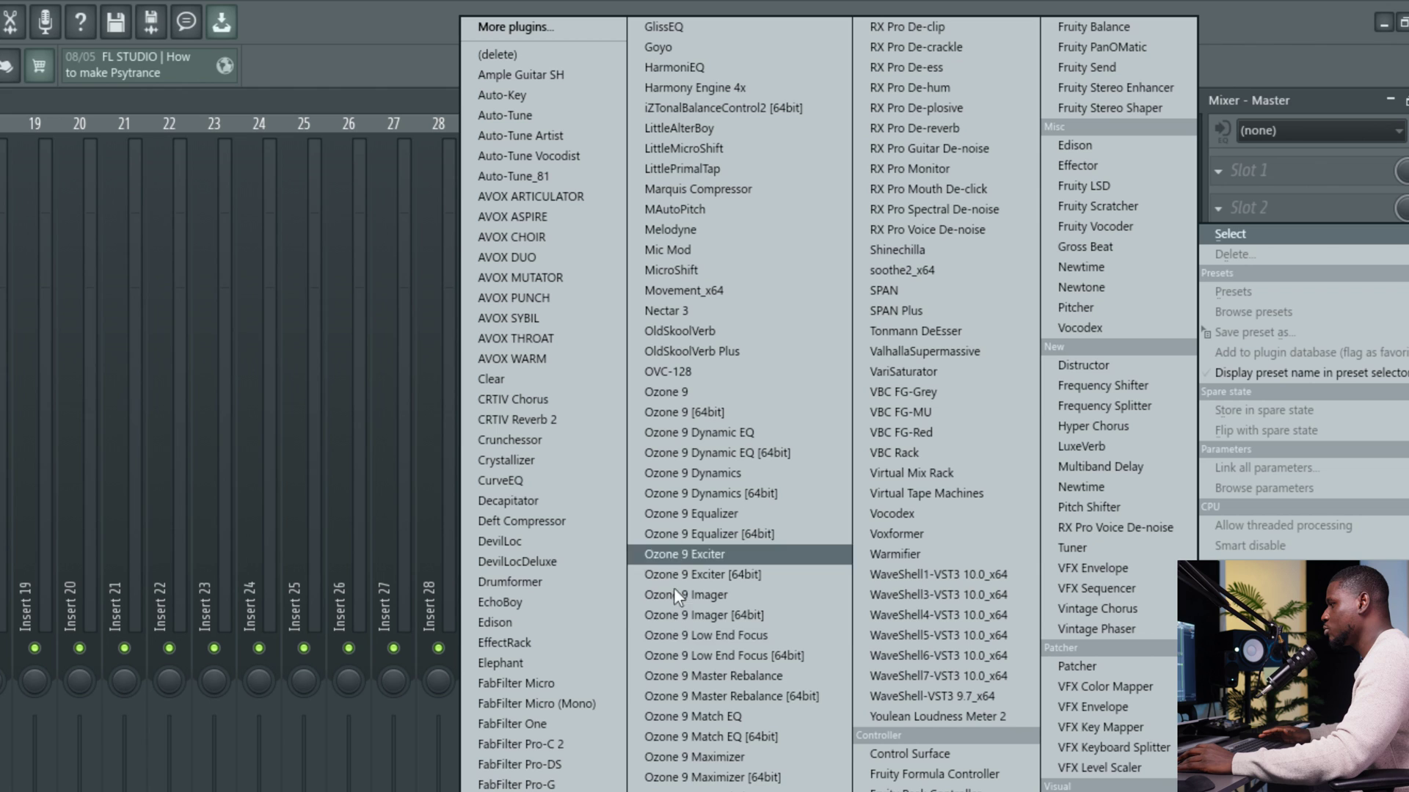
pyautogui.press('Escape')
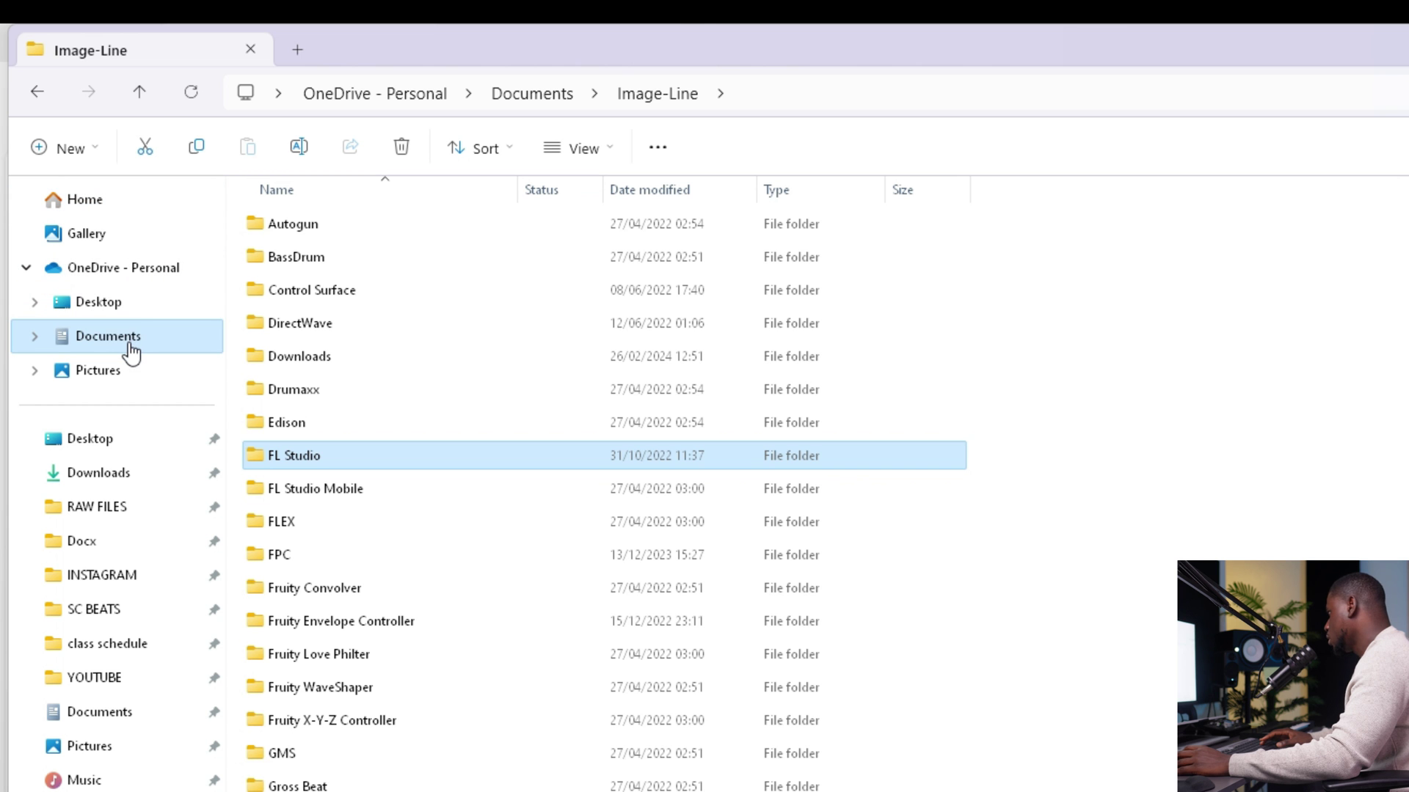
# Go to Documents > Image-Line > FL Studio > Presets > Plugin database > Effects
pyautogui.click(129, 345)
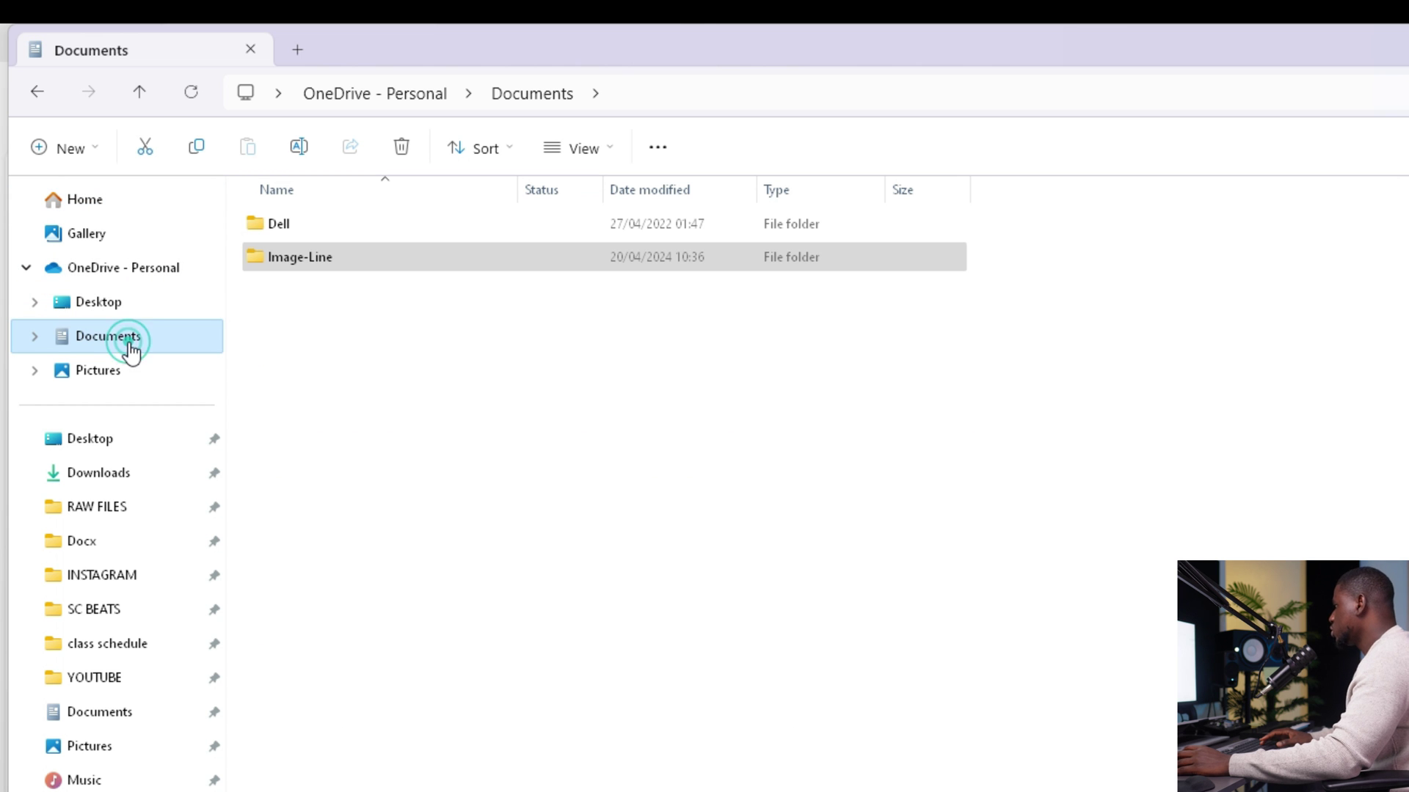
pyautogui.doubleClick(294, 267)
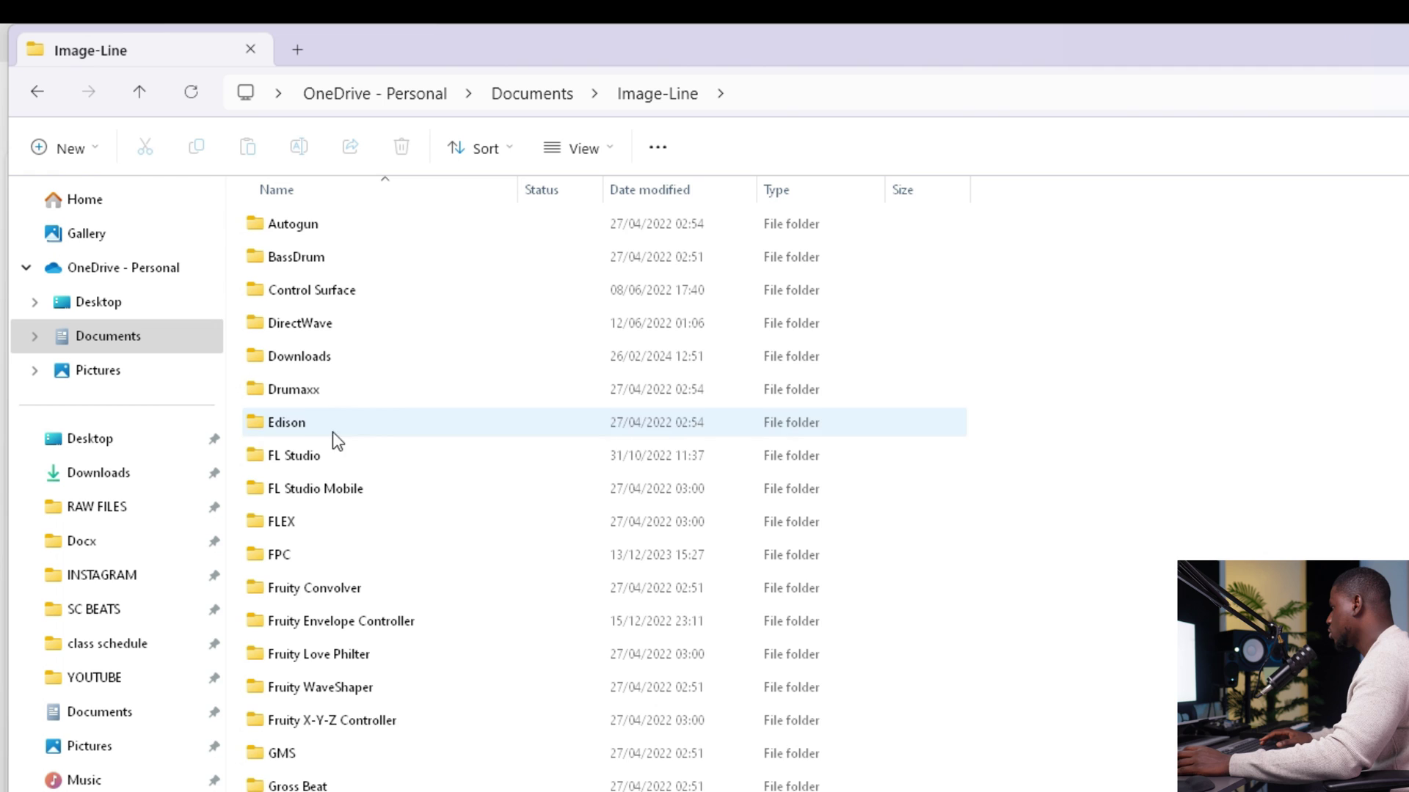
pyautogui.doubleClick(315, 457)
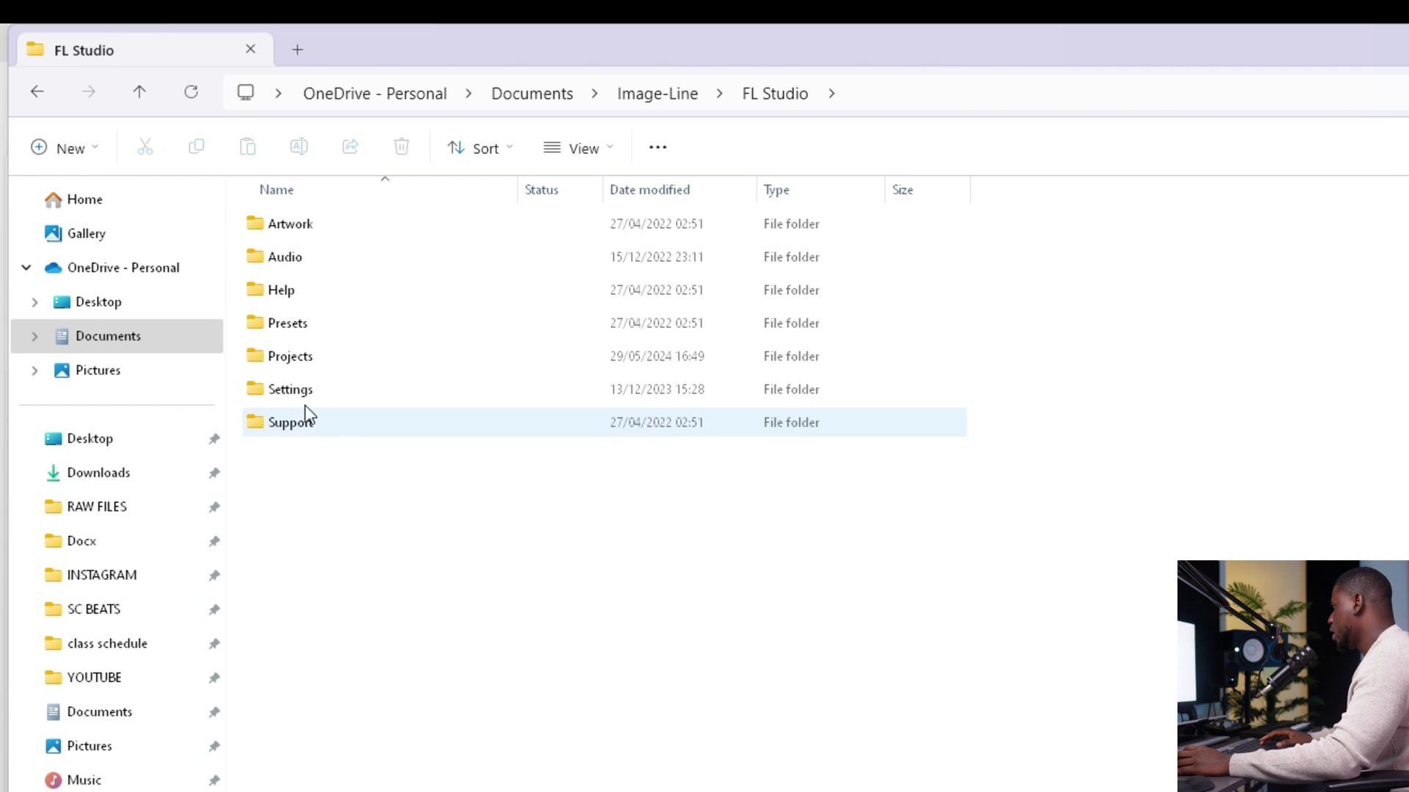
pyautogui.doubleClick(283, 334)
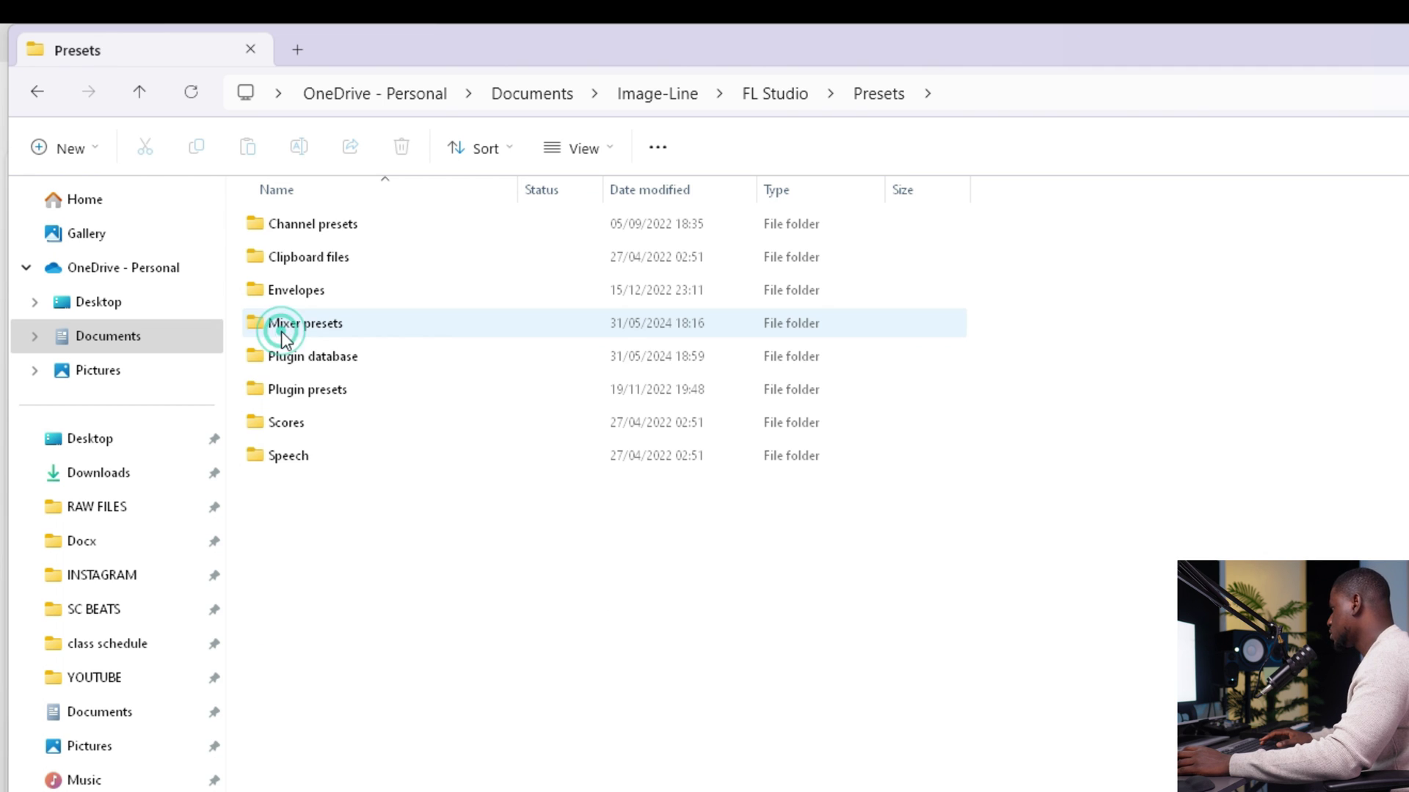
pyautogui.doubleClick(293, 369)
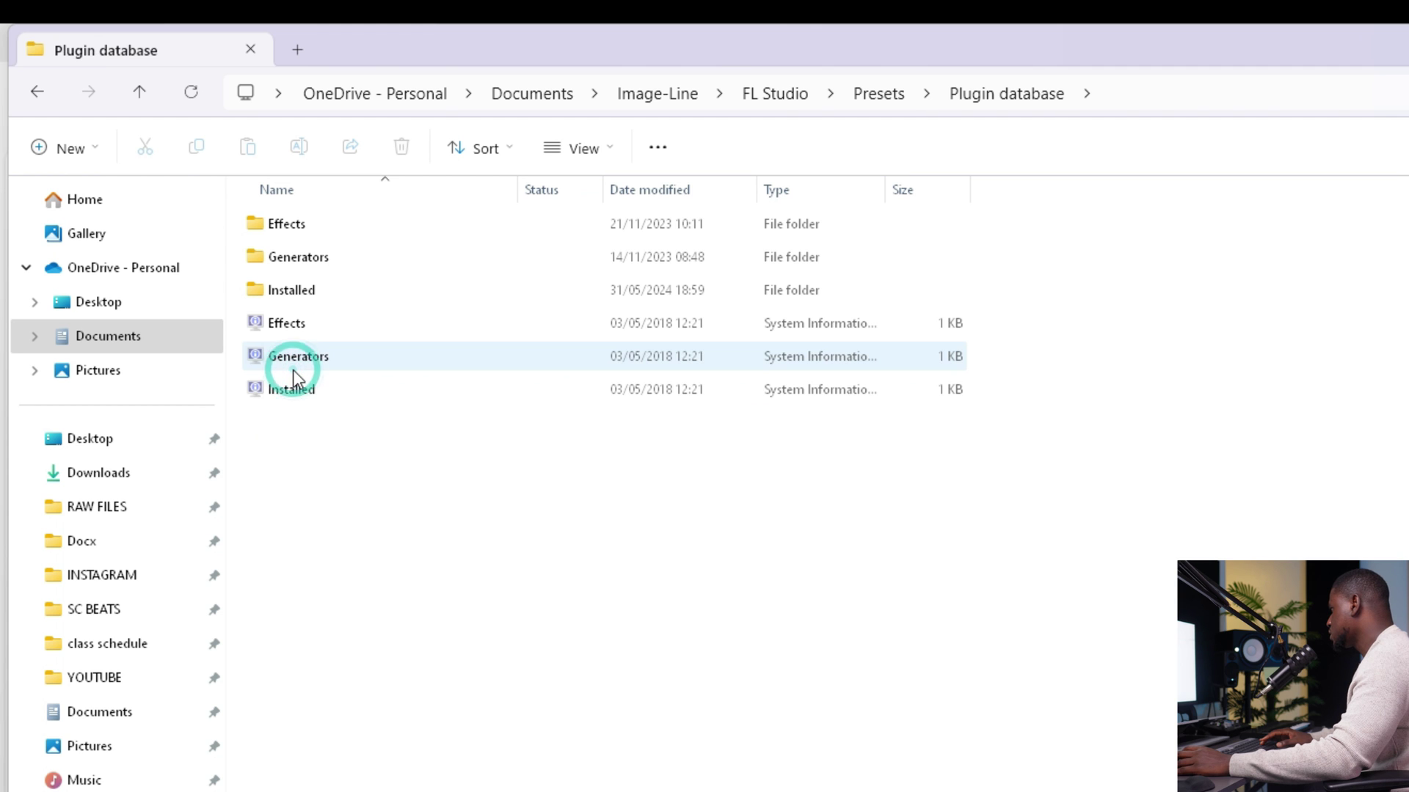
pyautogui.click(285, 233)
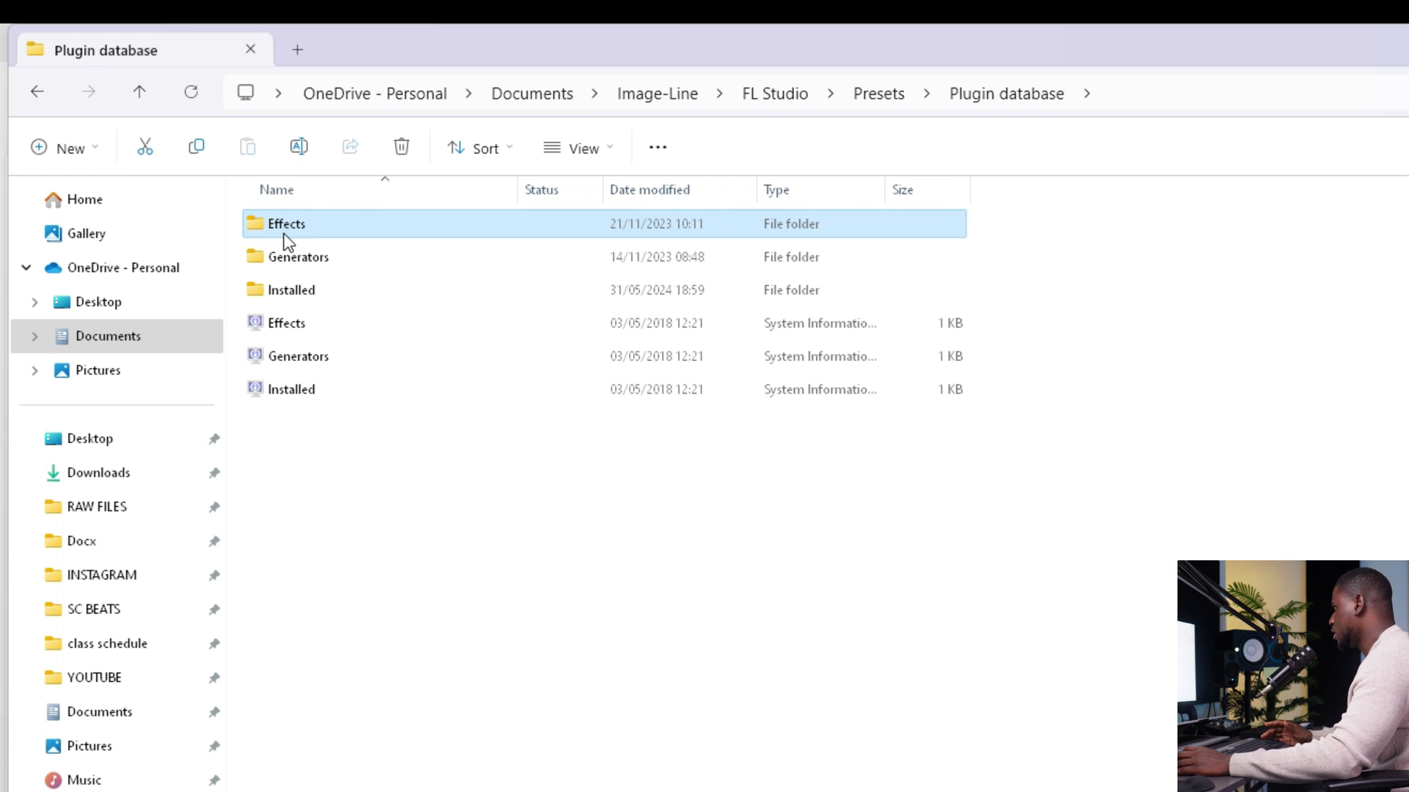
pyautogui.click(299, 261)
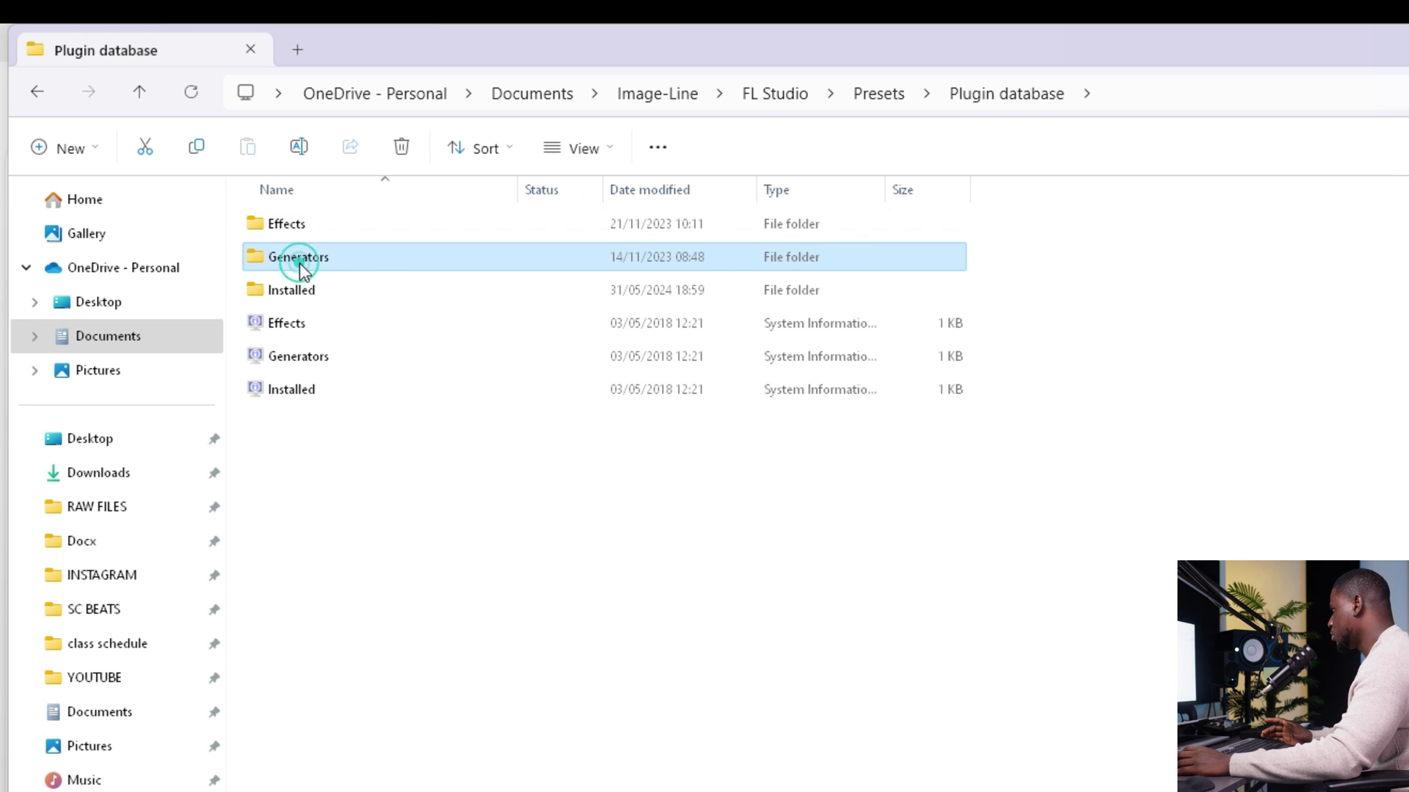
pyautogui.doubleClick(288, 223)
# Select the range of Ozone 9 preset files and delete them
pyautogui.scroll(-3, 356, 506)
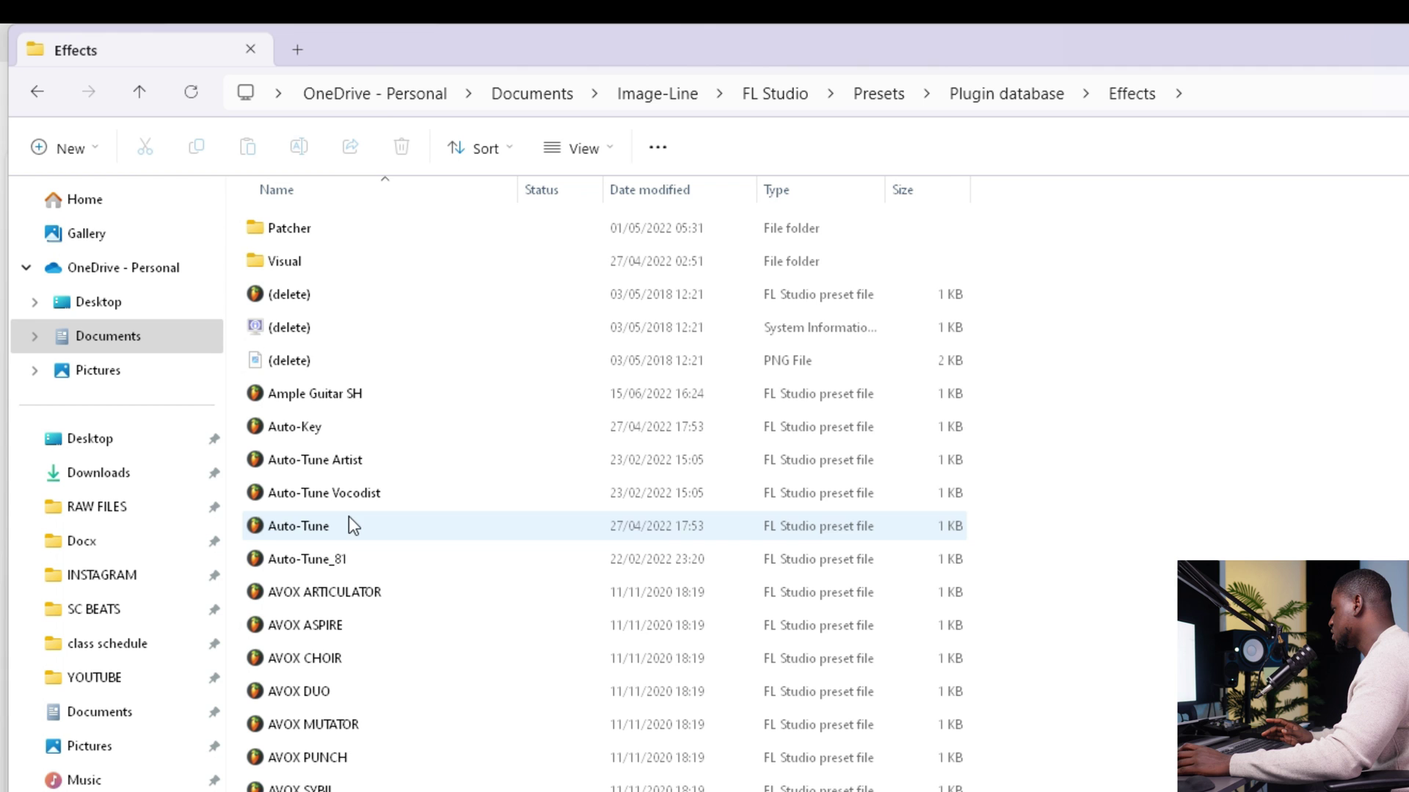
pyautogui.scroll(-12, 393, 664)
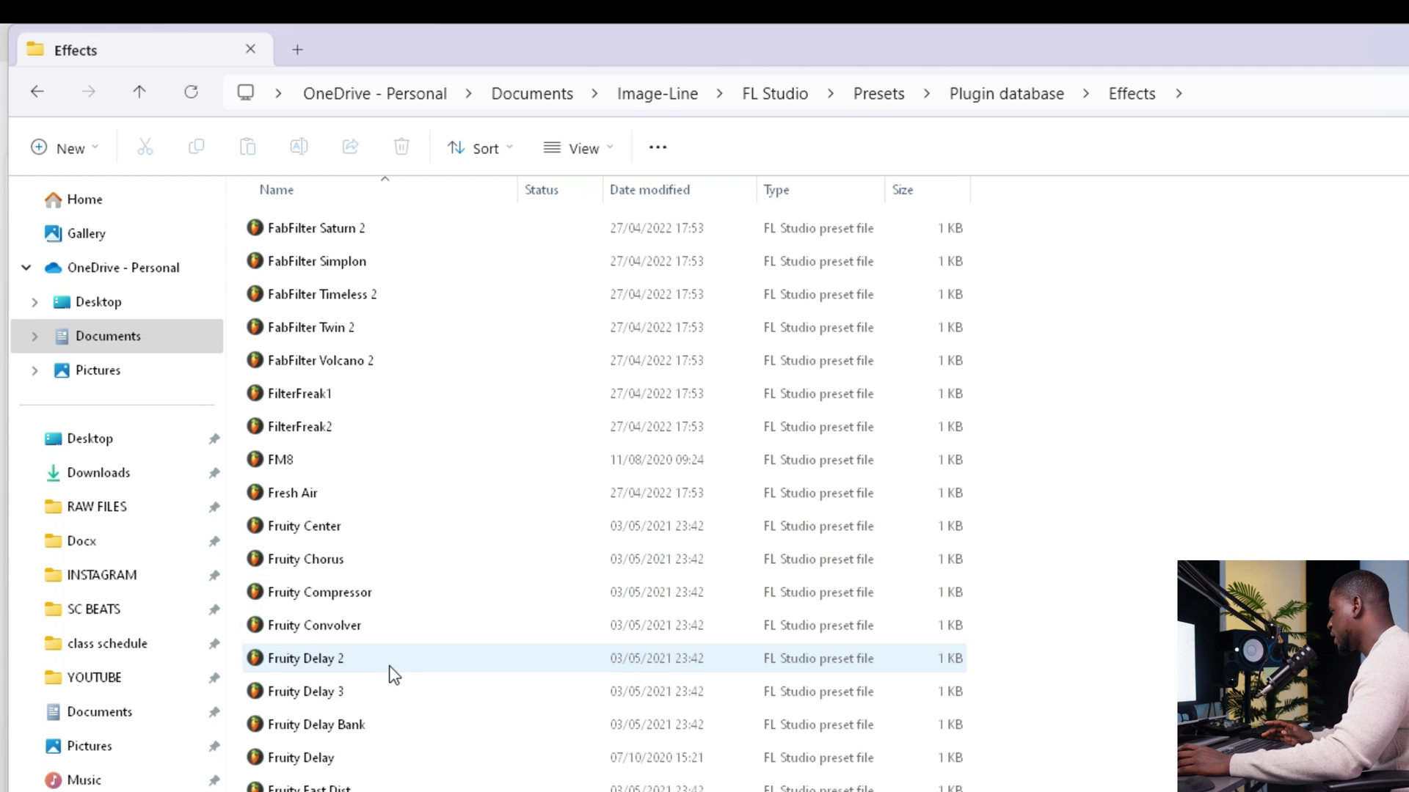
pyautogui.scroll(-11, 393, 675)
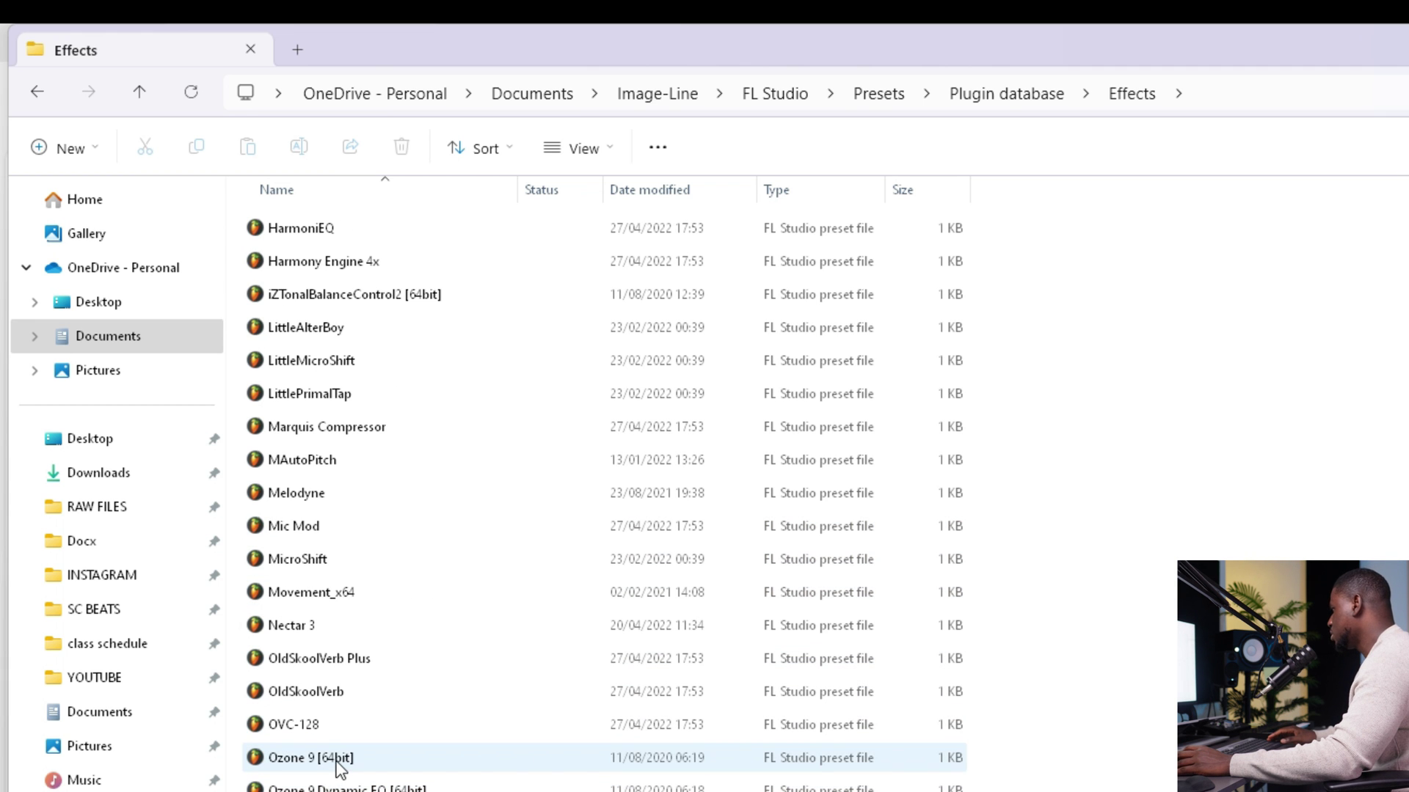
pyautogui.scroll(-7, 339, 767)
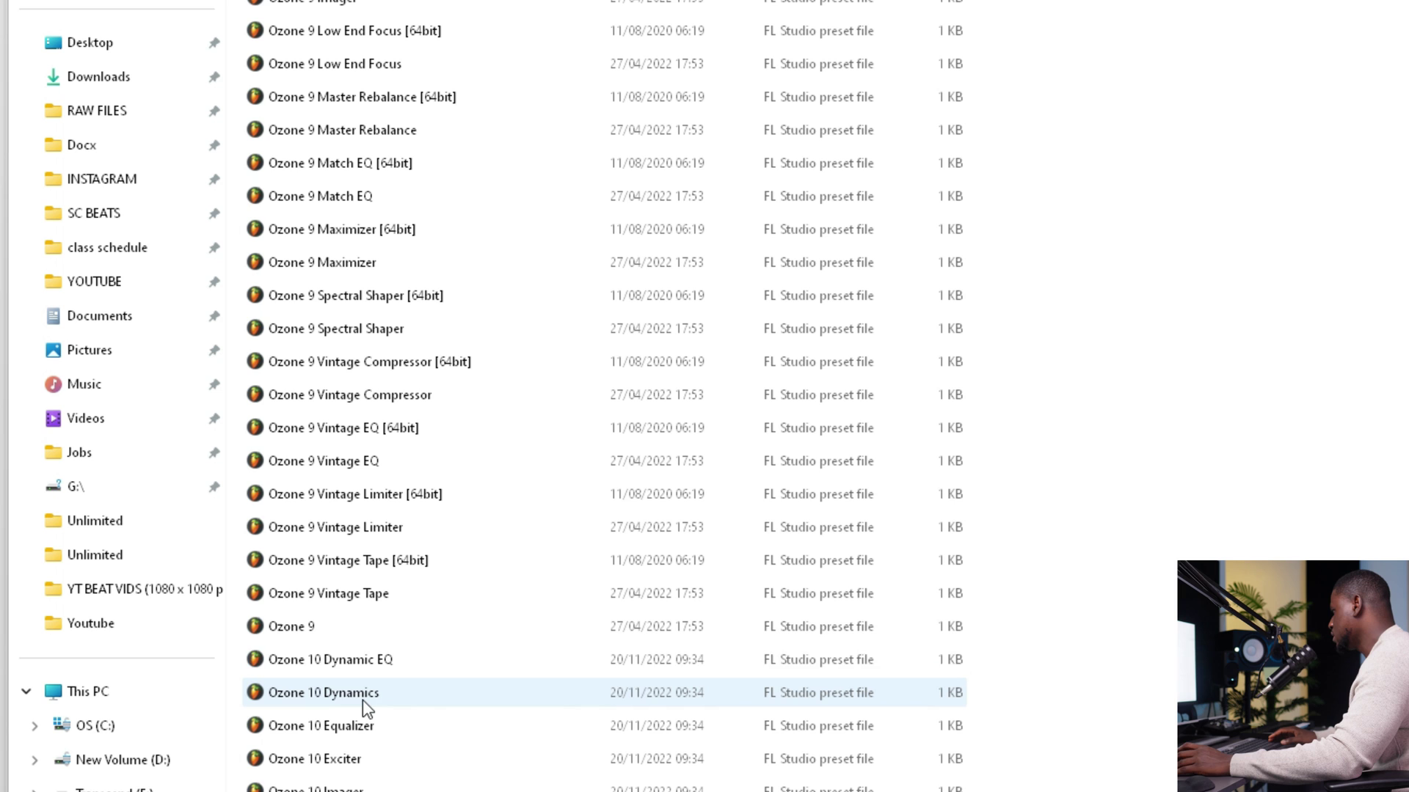
pyautogui.click(309, 631)
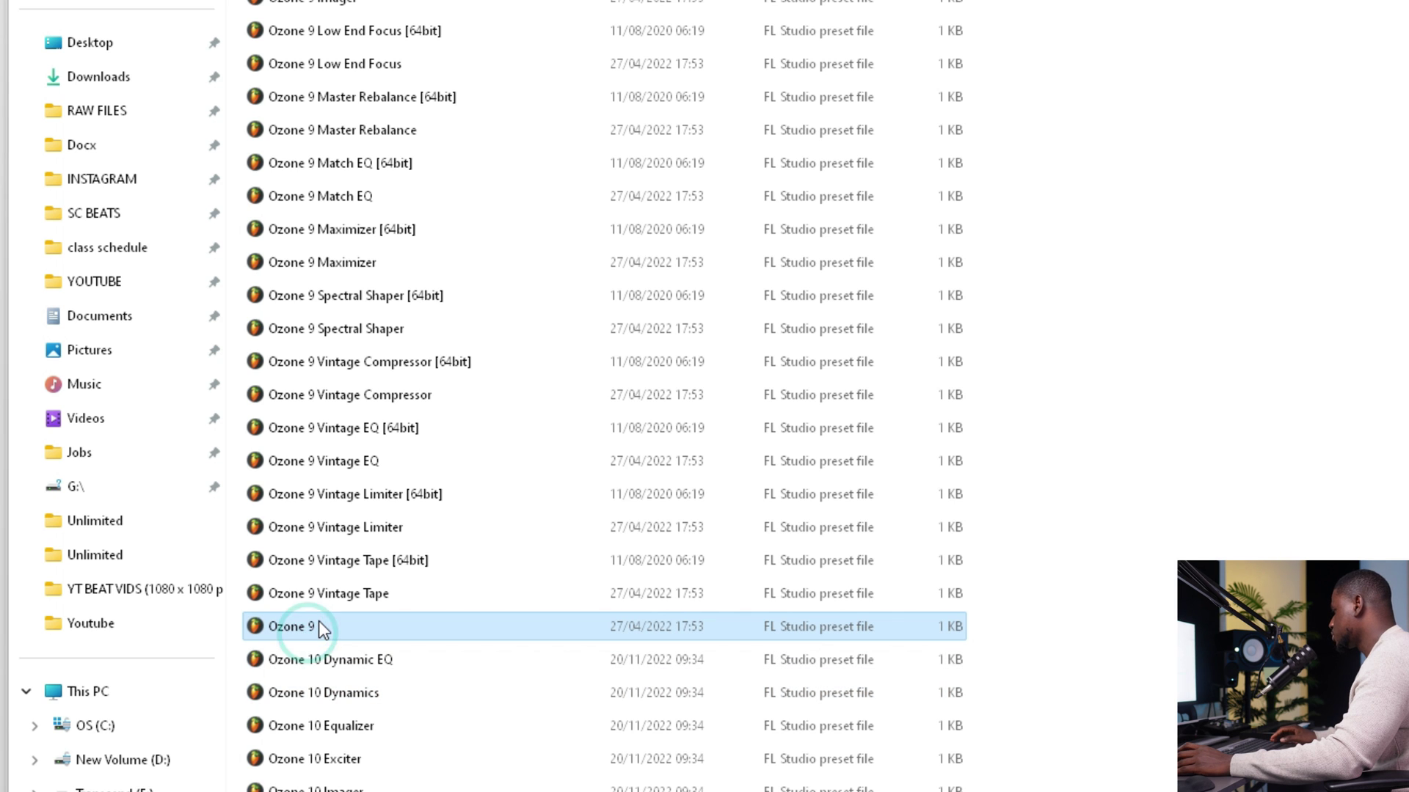
pyautogui.scroll(5, 320, 593)
pyautogui.keyDown('shift'); pyautogui.click(276, 155); pyautogui.keyUp('shift')
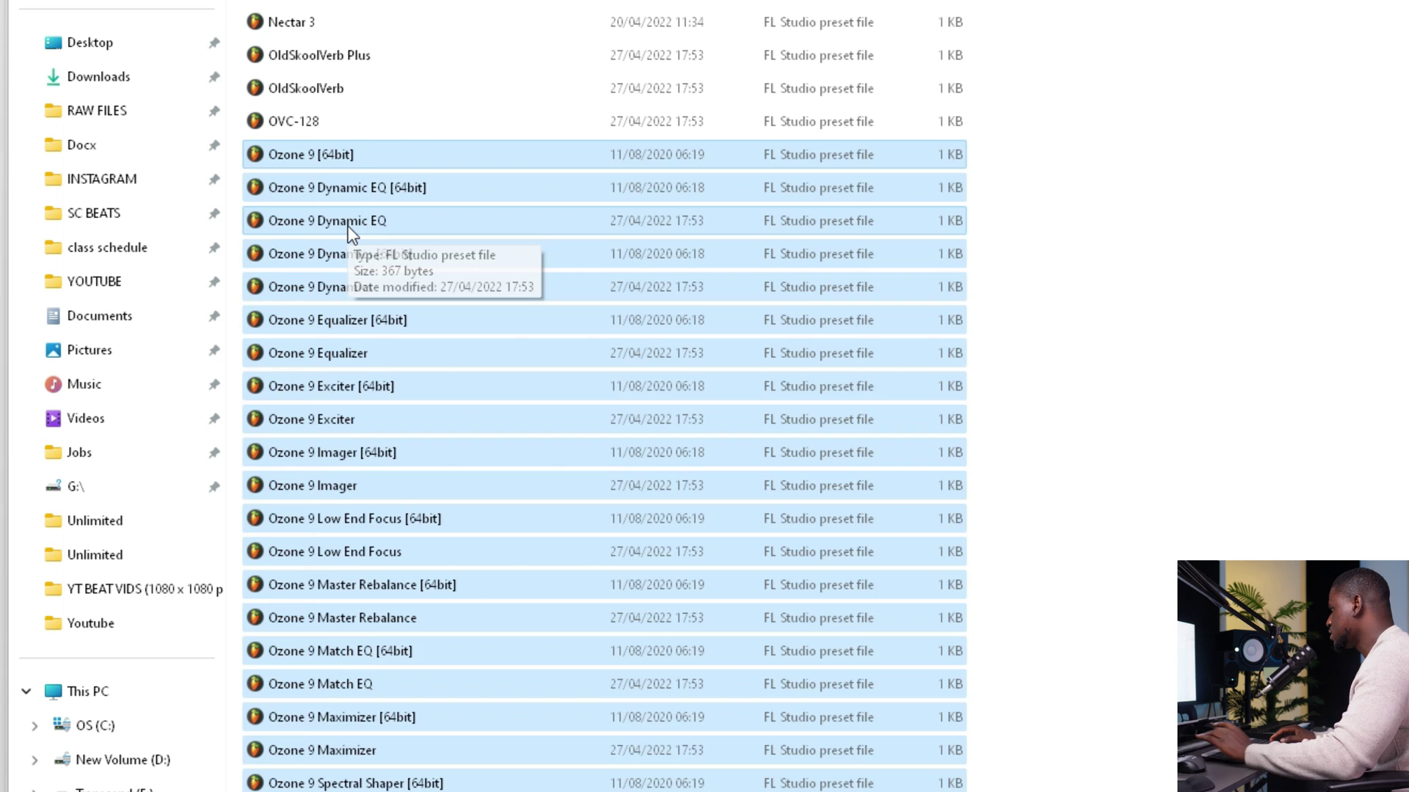
pyautogui.press('Delete')
pyautogui.press('super')
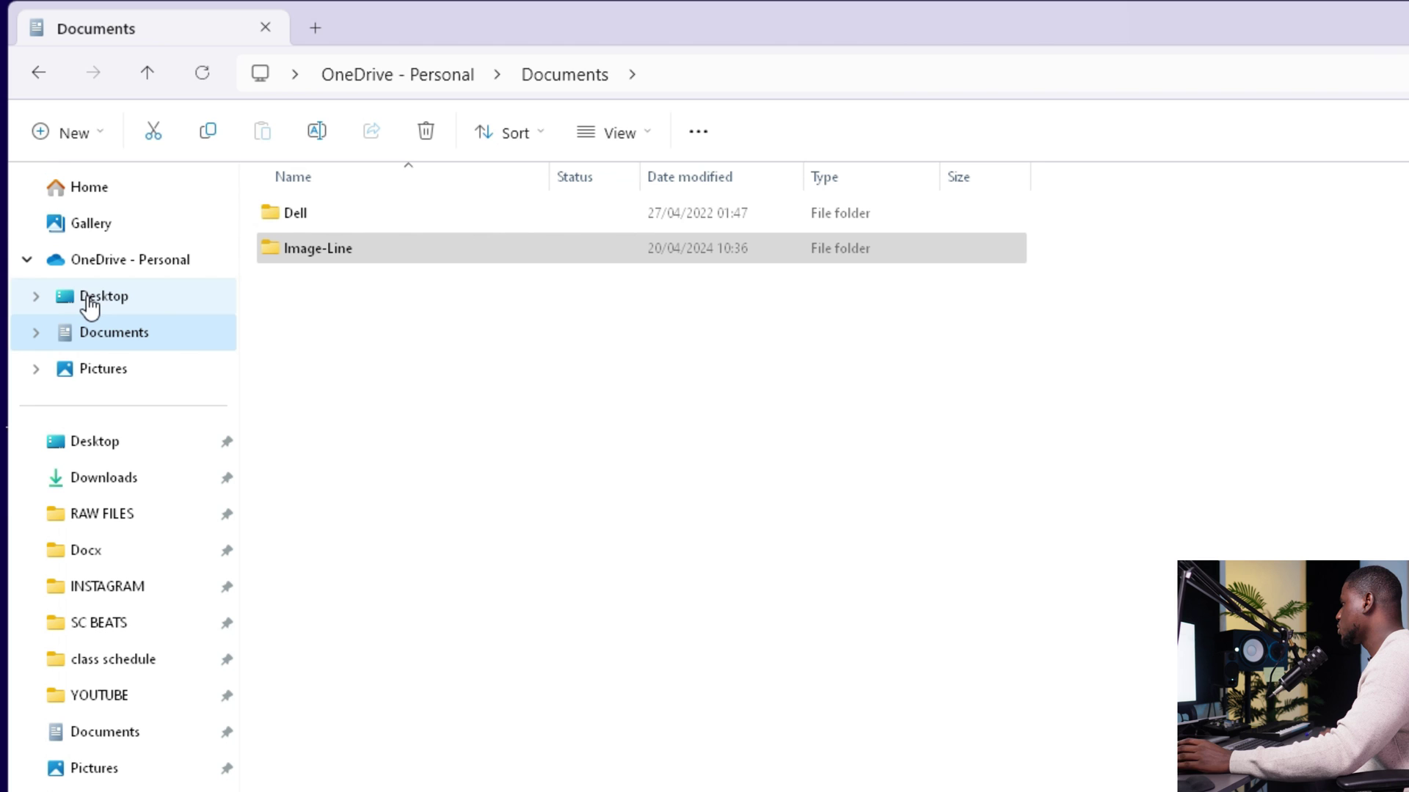
# Go to Documents > Image-Line > FL Studio > Presets > Plugin database > Effects
pyautogui.click(107, 342)
pyautogui.doubleClick(354, 254)
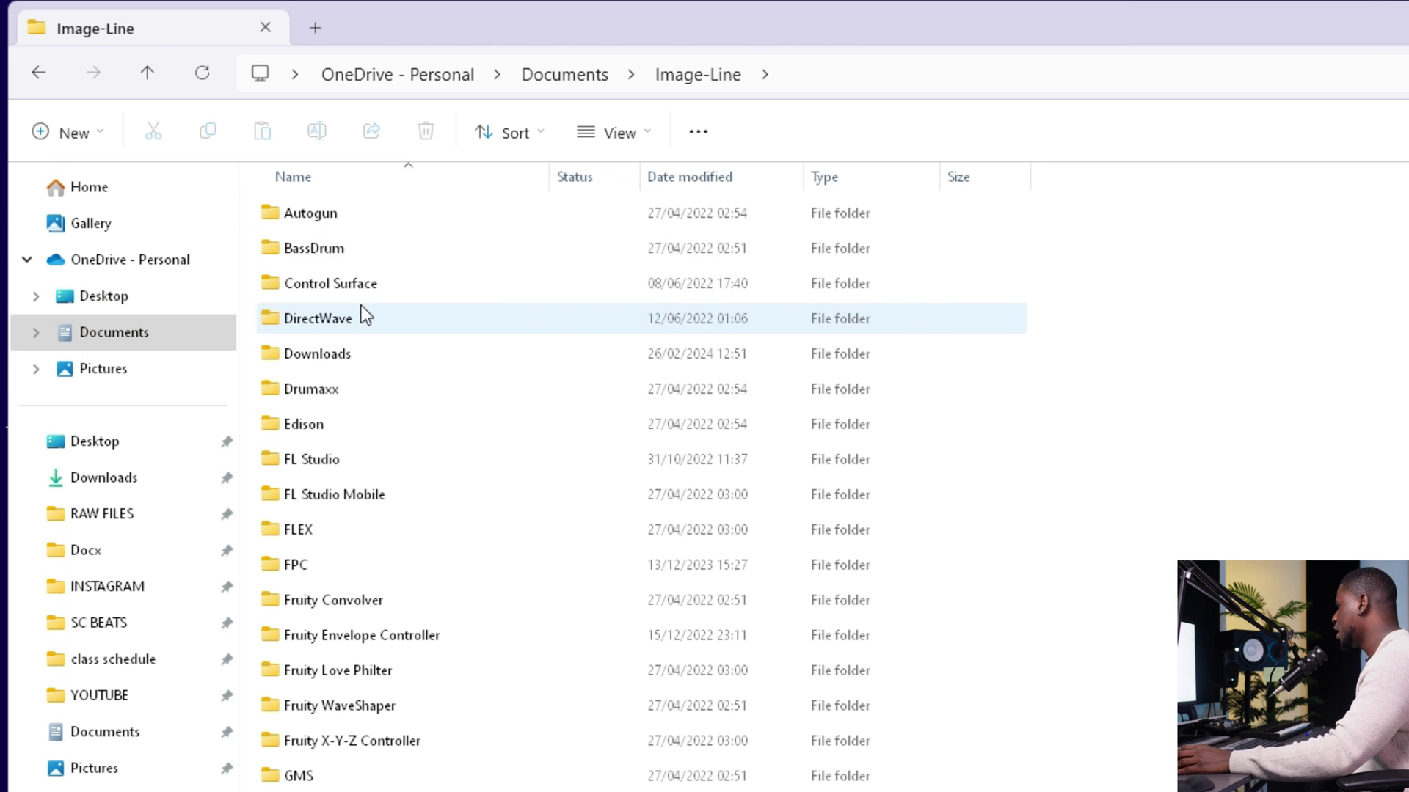
pyautogui.doubleClick(358, 474)
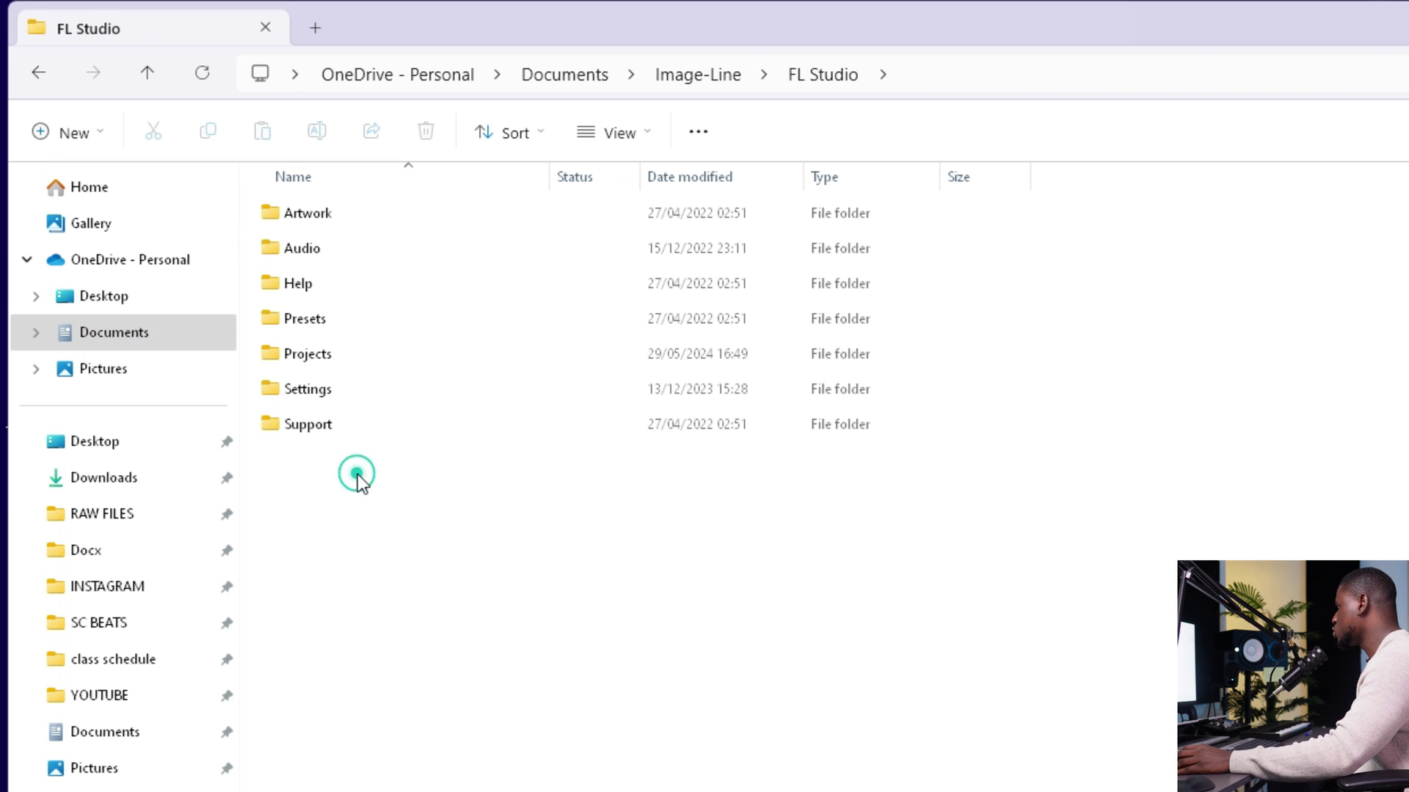
pyautogui.doubleClick(334, 328)
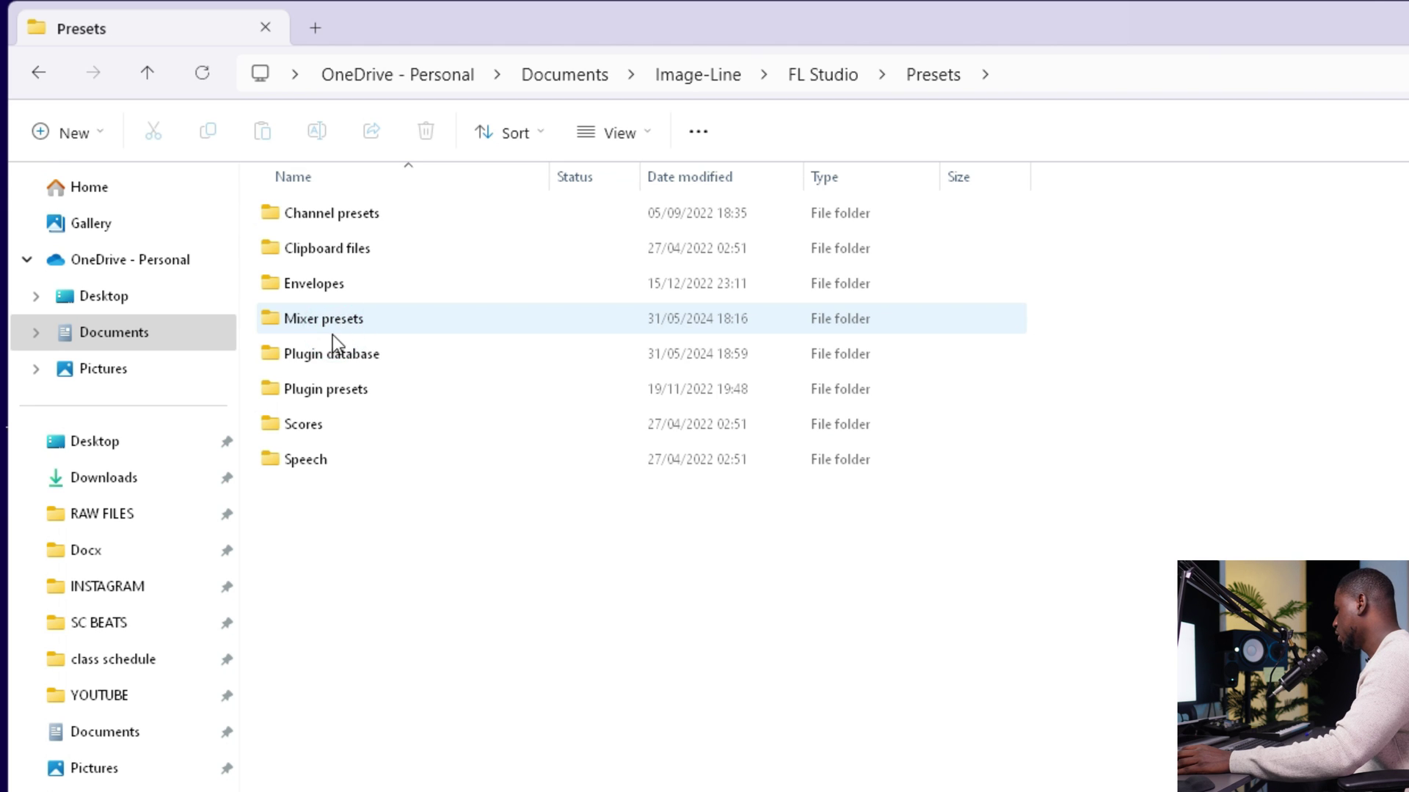
pyautogui.doubleClick(311, 363)
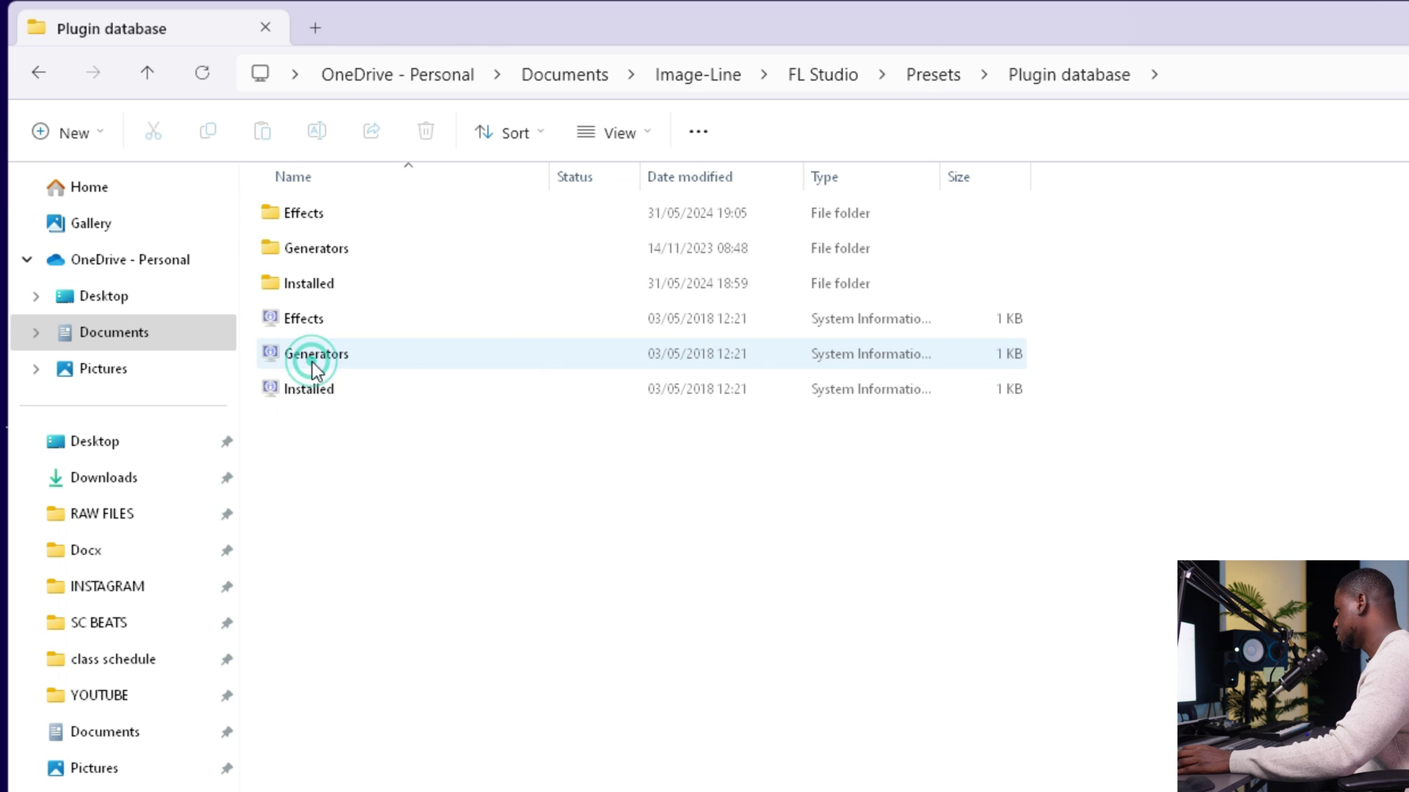
pyautogui.click(324, 209)
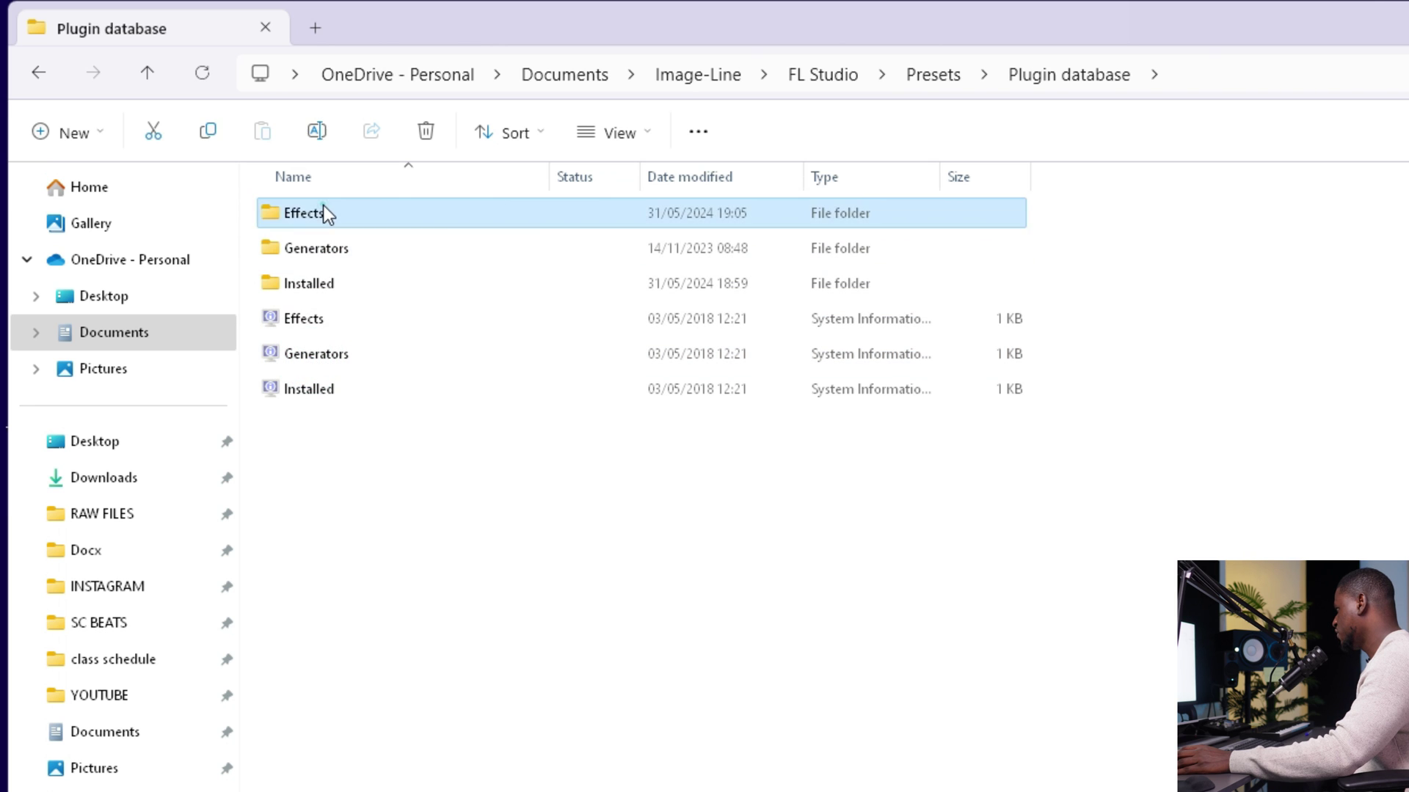
pyautogui.doubleClick(324, 205)
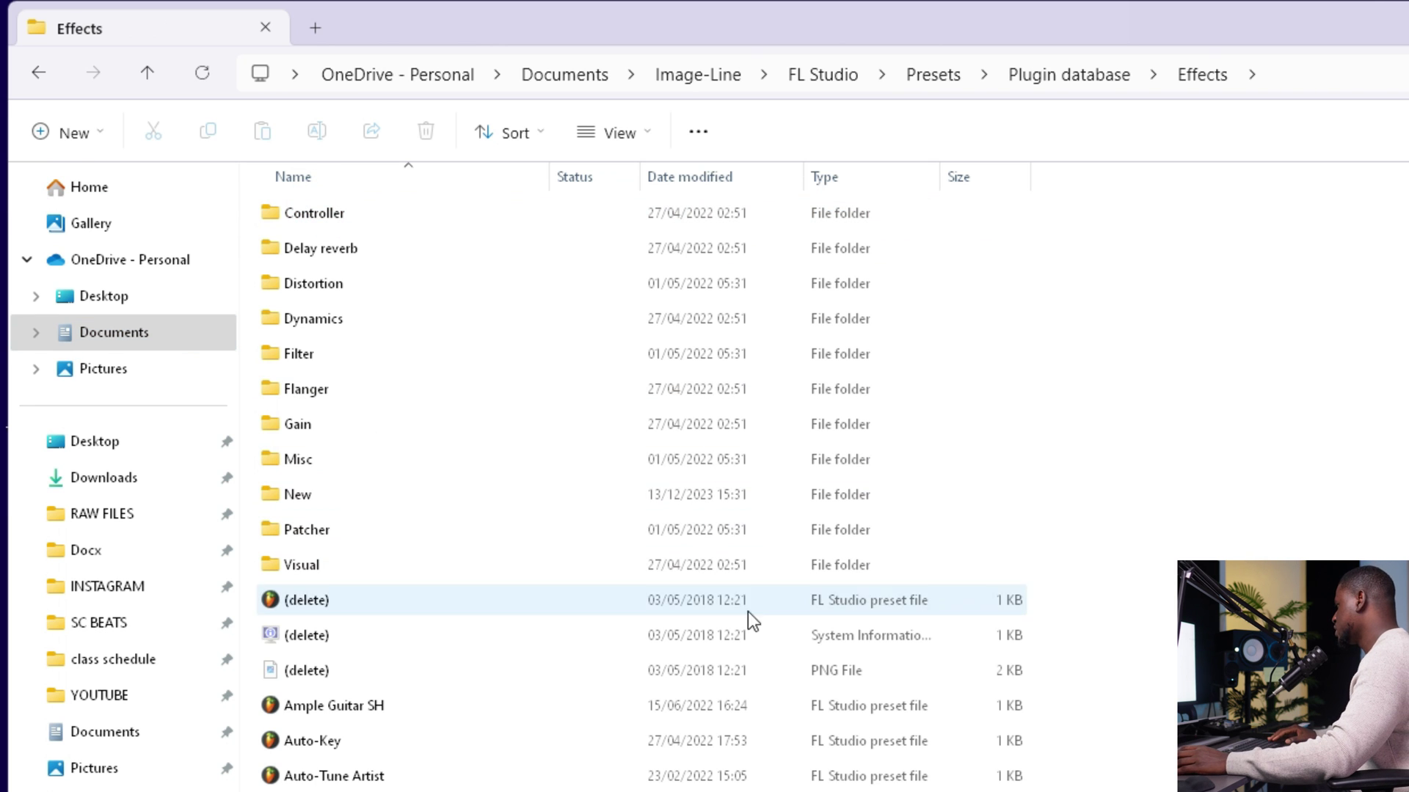
# Select the Auto-Key through AVOX WARM presets and cut them with Ctrl+X
pyautogui.click(504, 750)
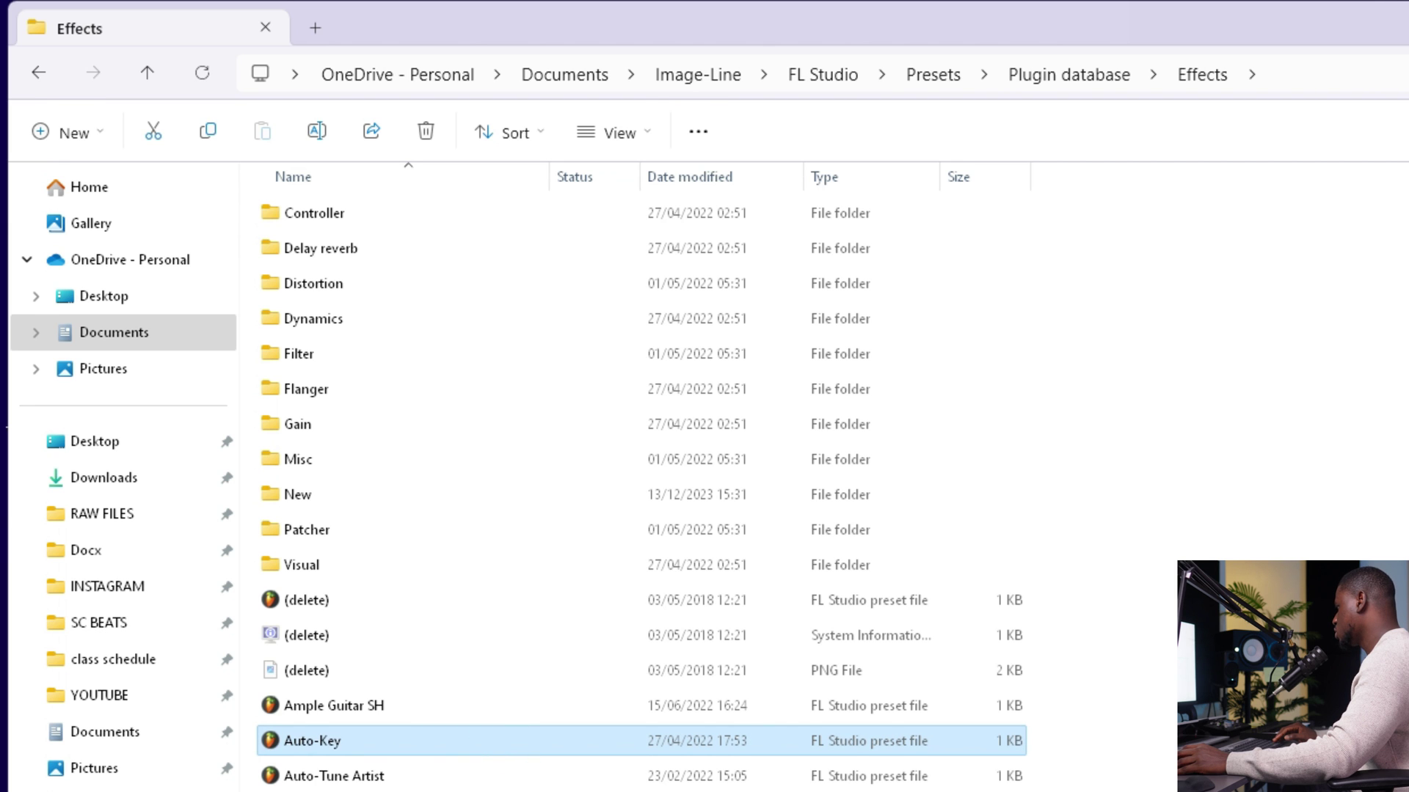
pyautogui.keyDown('shift'); pyautogui.click(398, 658); pyautogui.keyUp('shift')
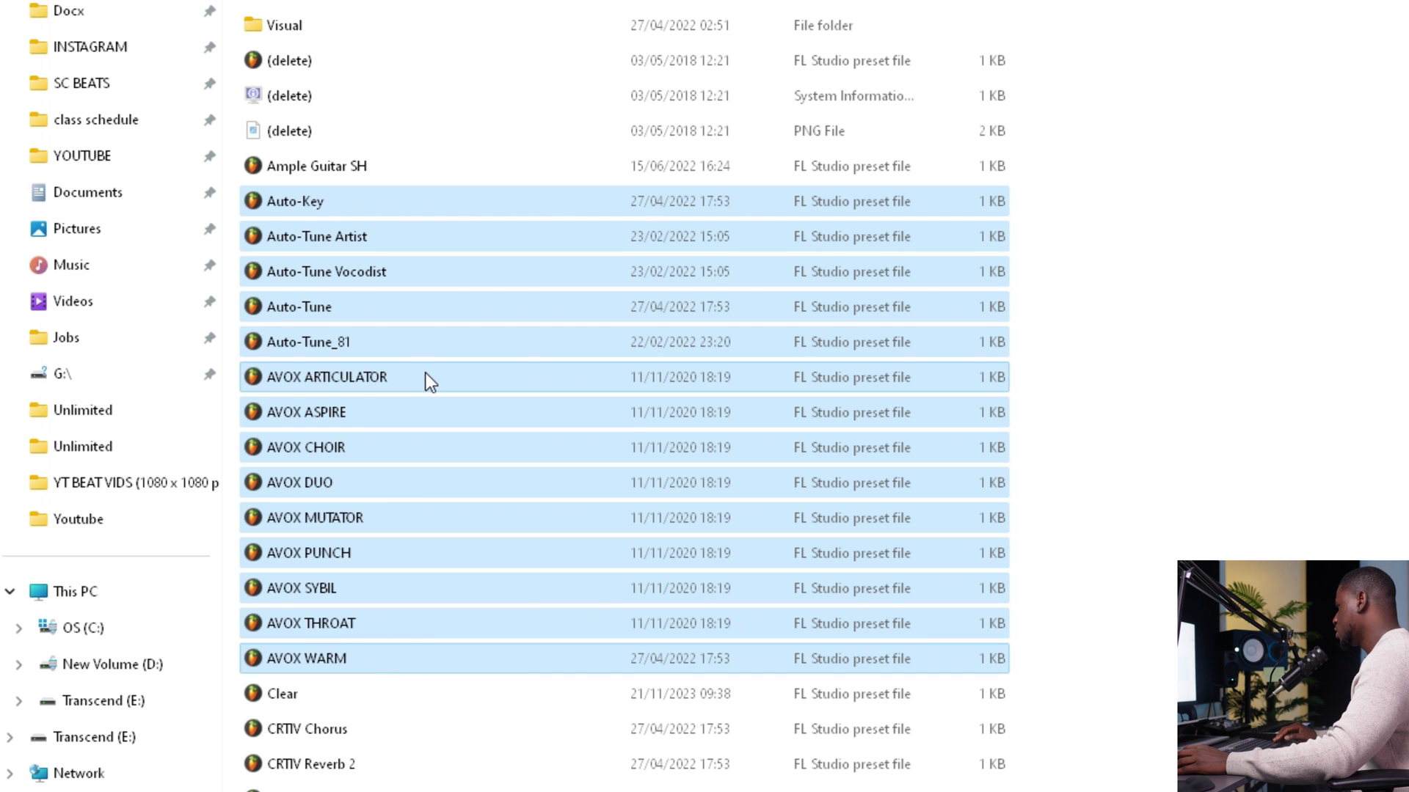
pyautogui.hotkey('ctrl', 'x')
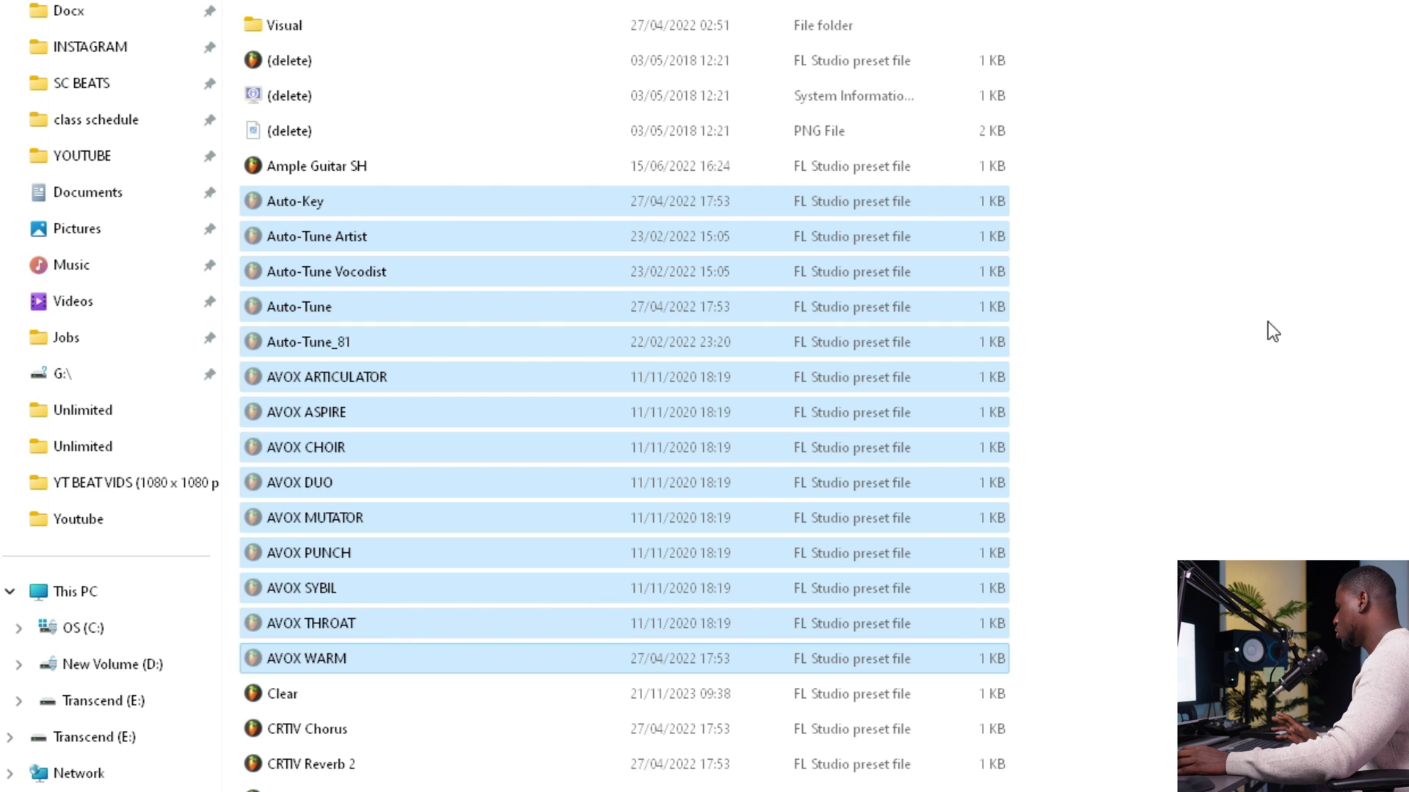
pyautogui.rightClick(1174, 306)
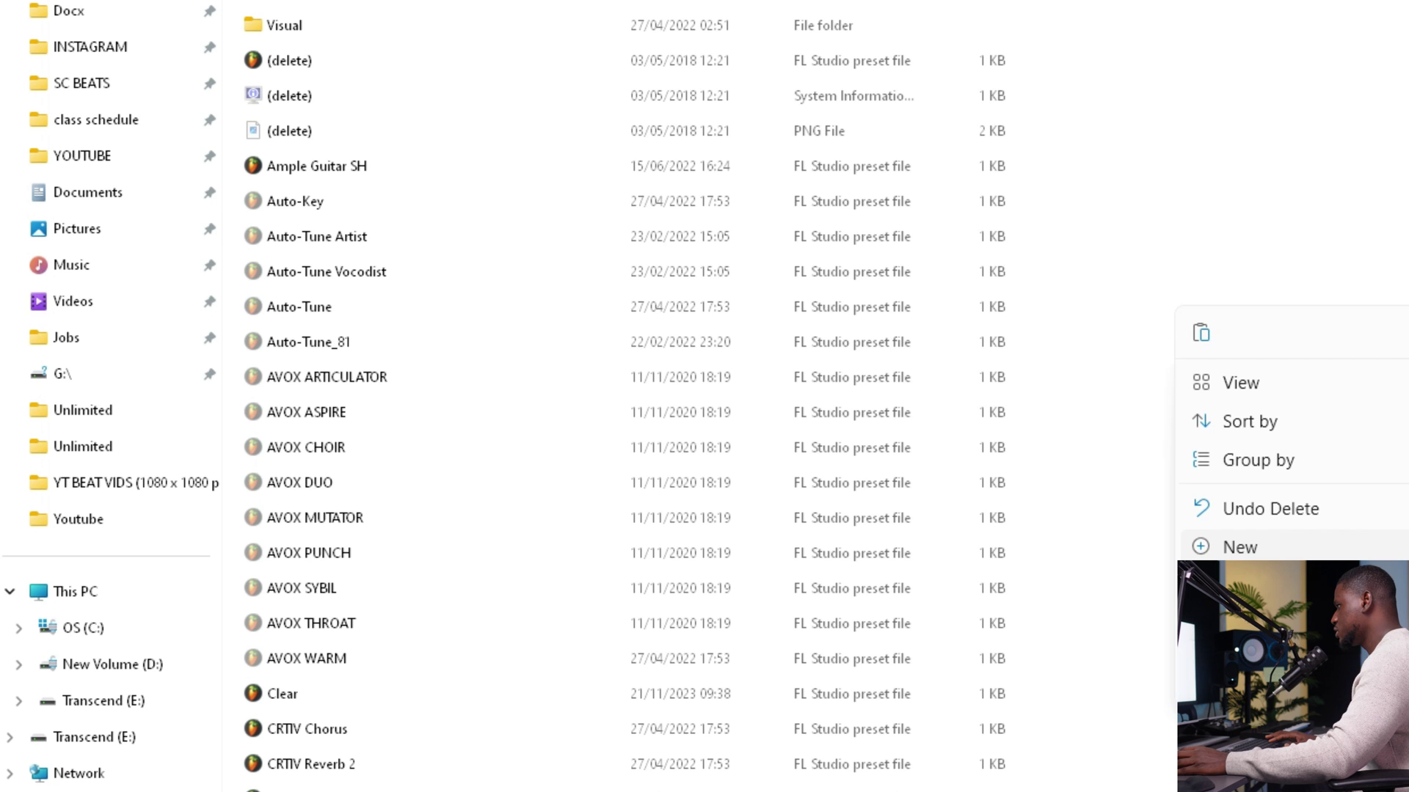
# Name the new folder in Effects 'Autotune'
pyautogui.write('al')
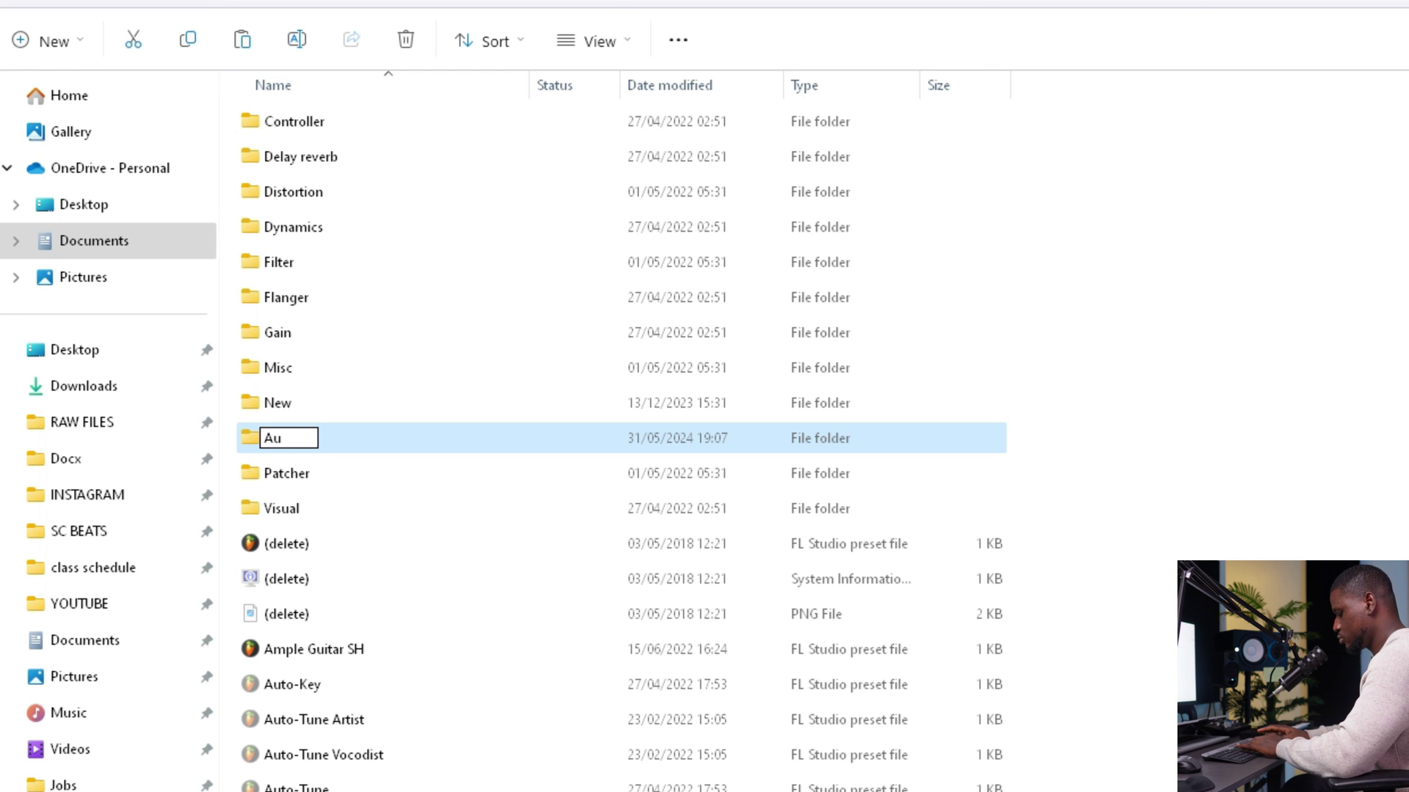
pyautogui.press('BackSpace')
pyautogui.write('tune')
pyautogui.press('Return')
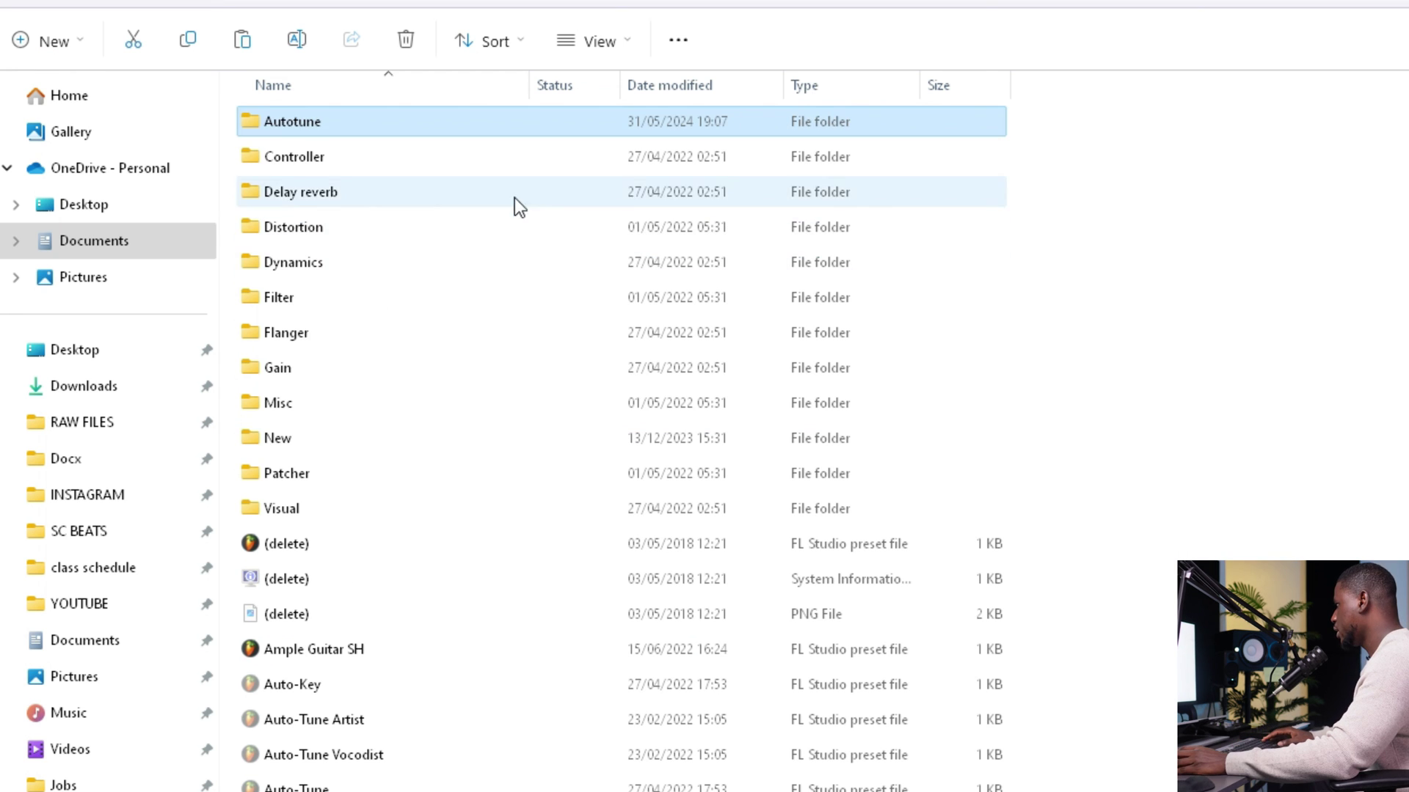
# Paste the cut Auto-Key through AVOX WARM presets into the Autotune folder
pyautogui.doubleClick(560, 130)
pyautogui.hotkey('ctrl', 'v')
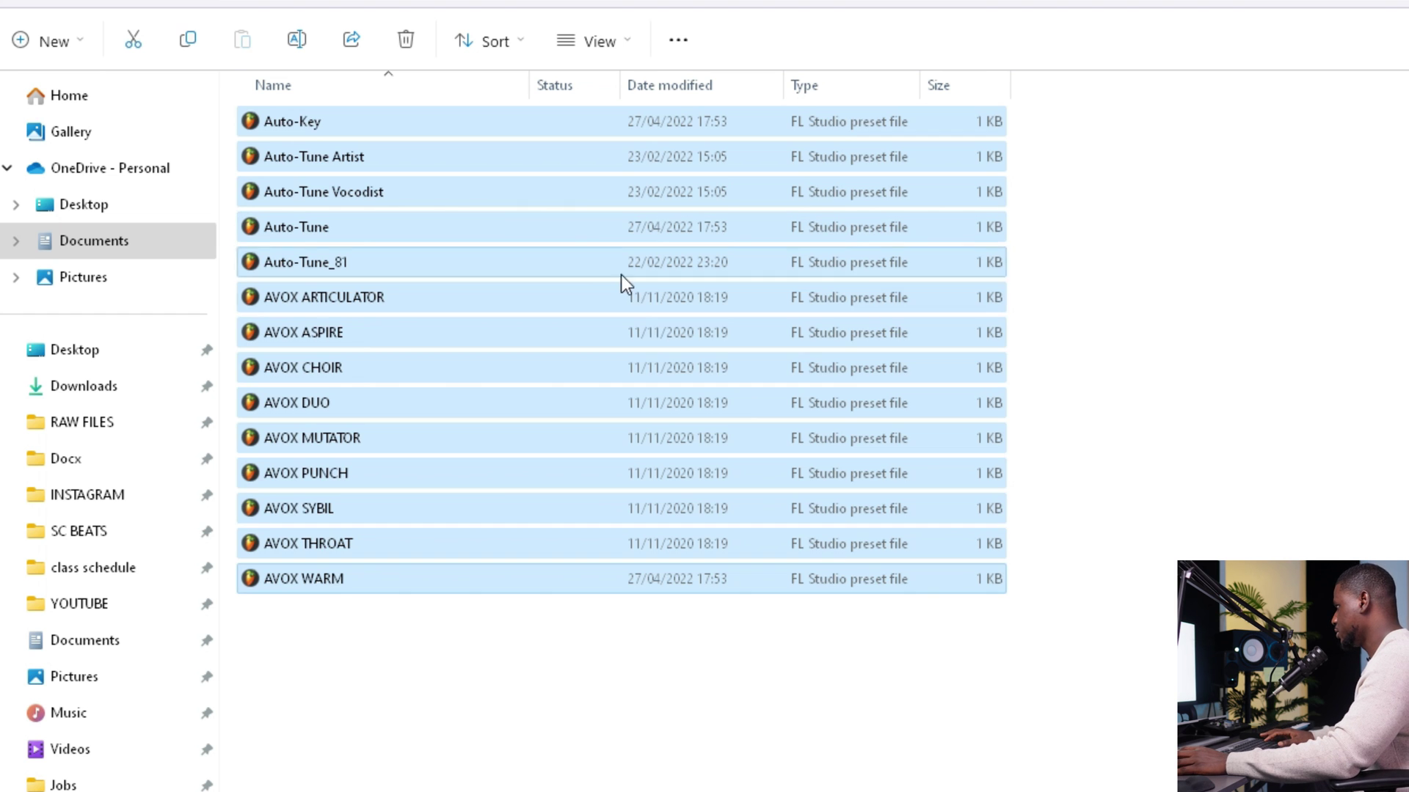
pyautogui.press('super')
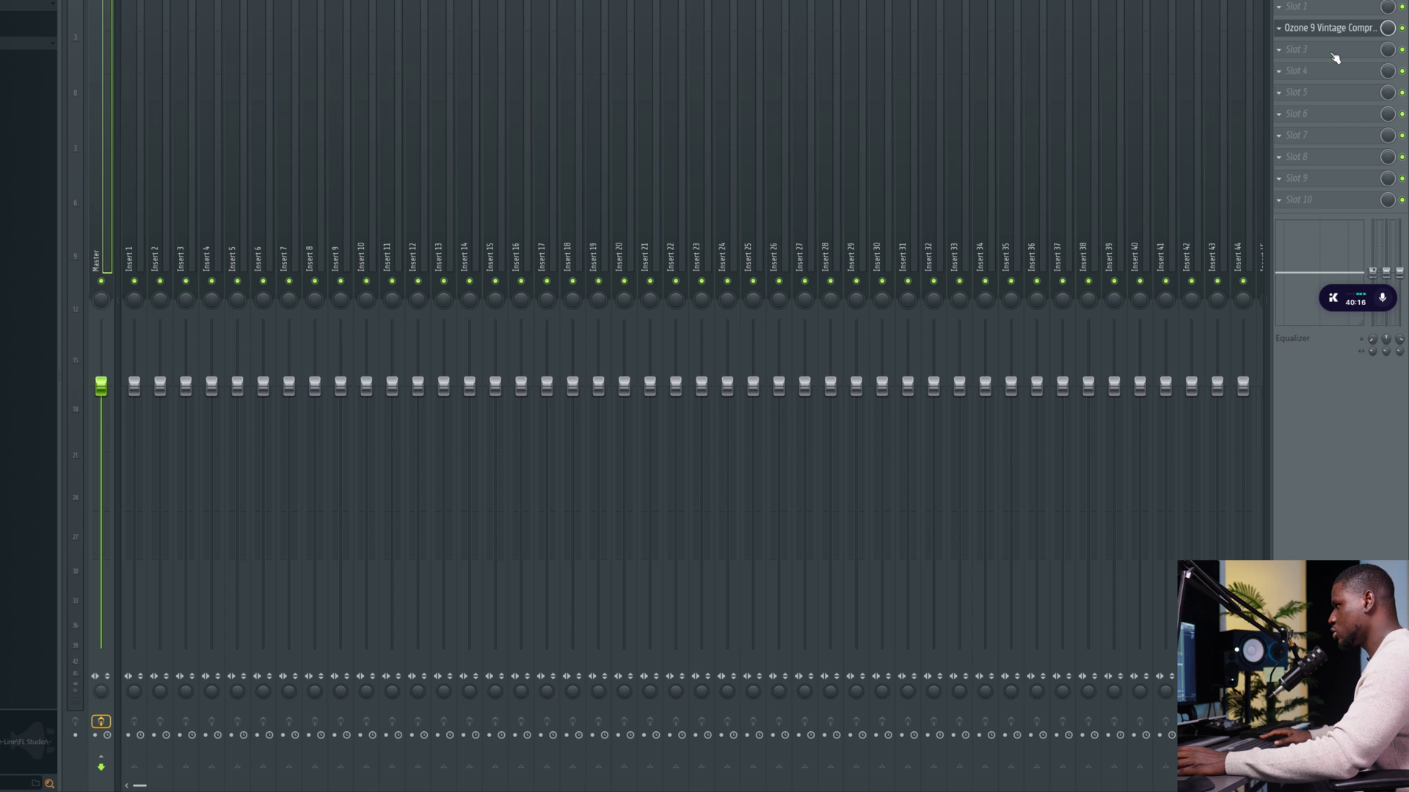
# Open the Mixer slot's plugin list to find the new Autotune category
pyautogui.click(1330, 52)
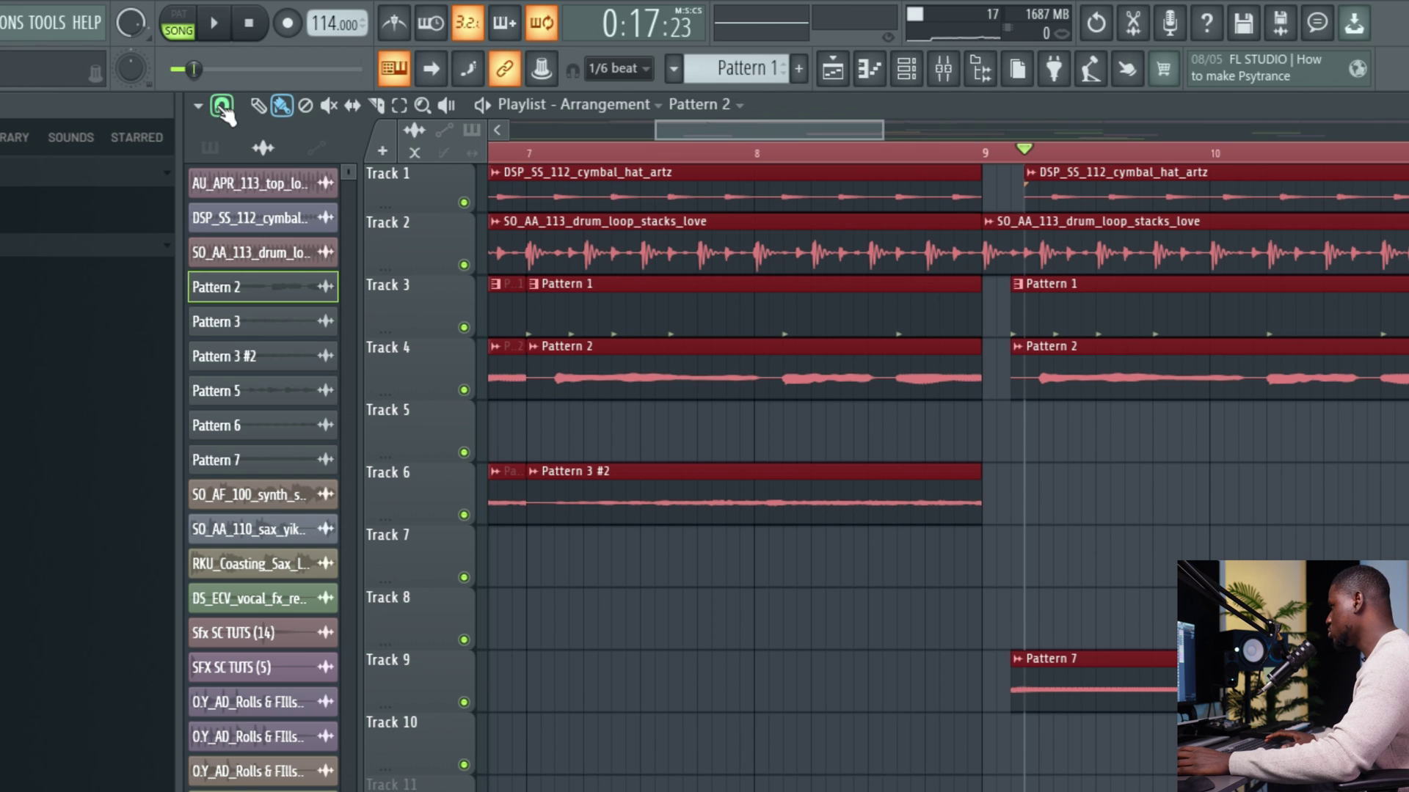
# Set playlist snap to Bar, select all clips and quantize them to start on bar 9
pyautogui.click(221, 106)
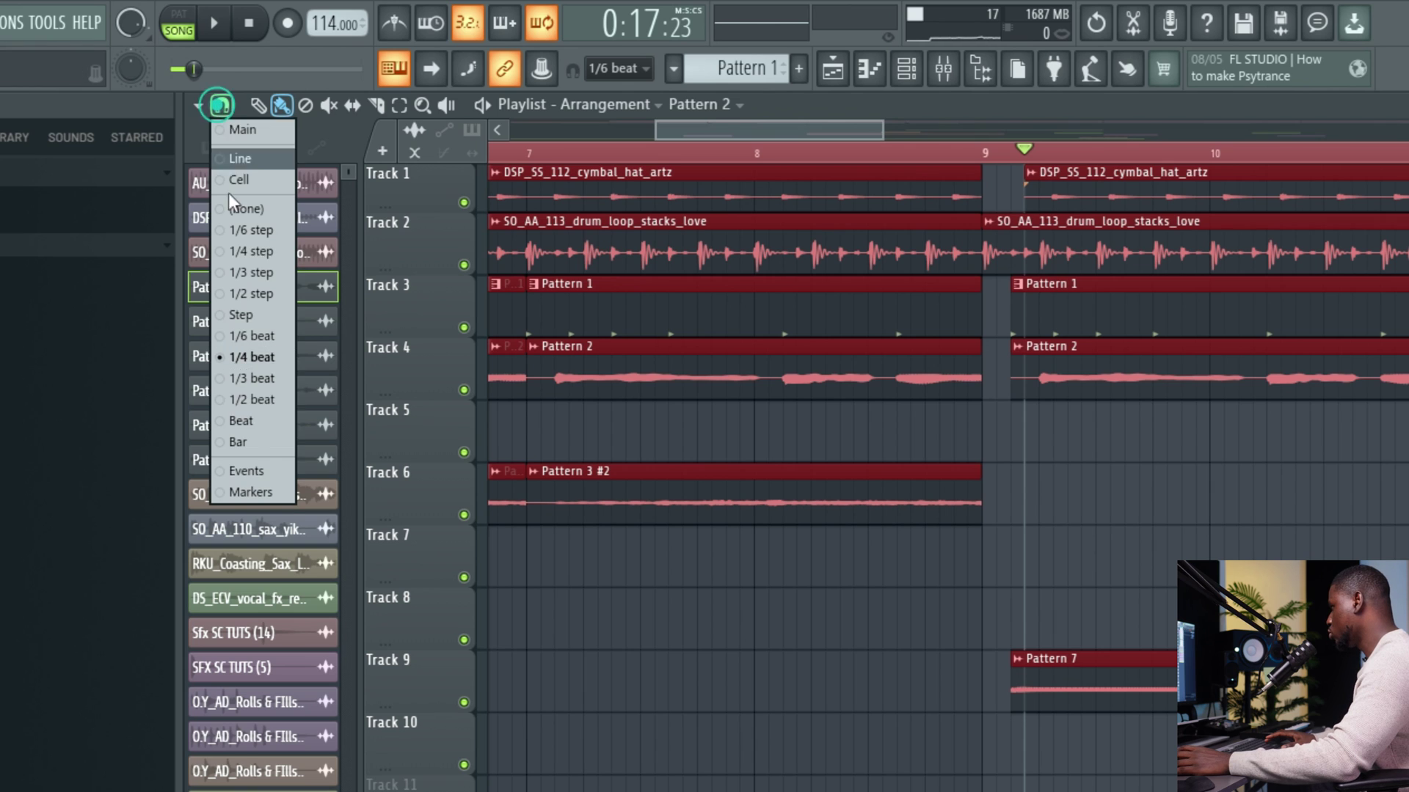
pyautogui.click(247, 439)
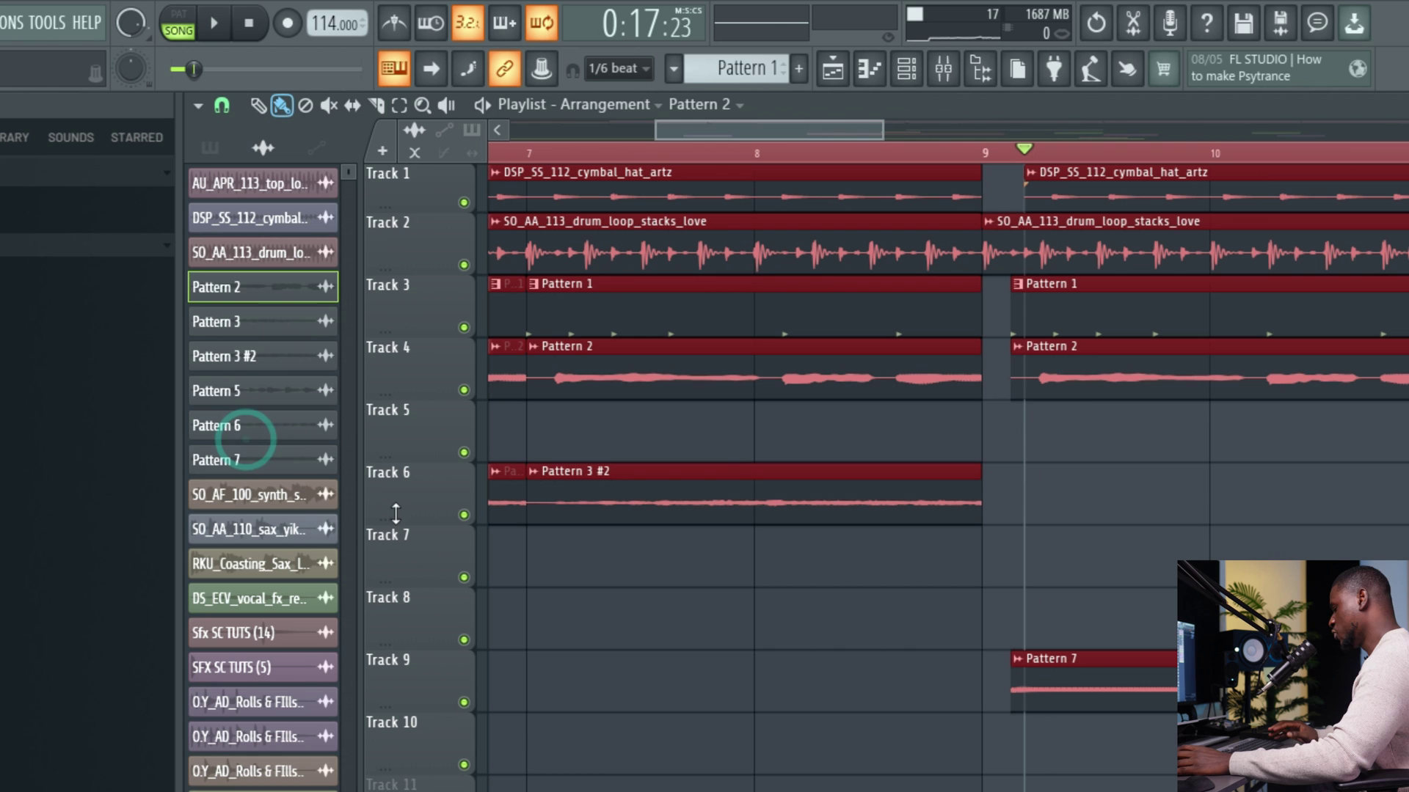
pyautogui.hotkey('alt', 'q')
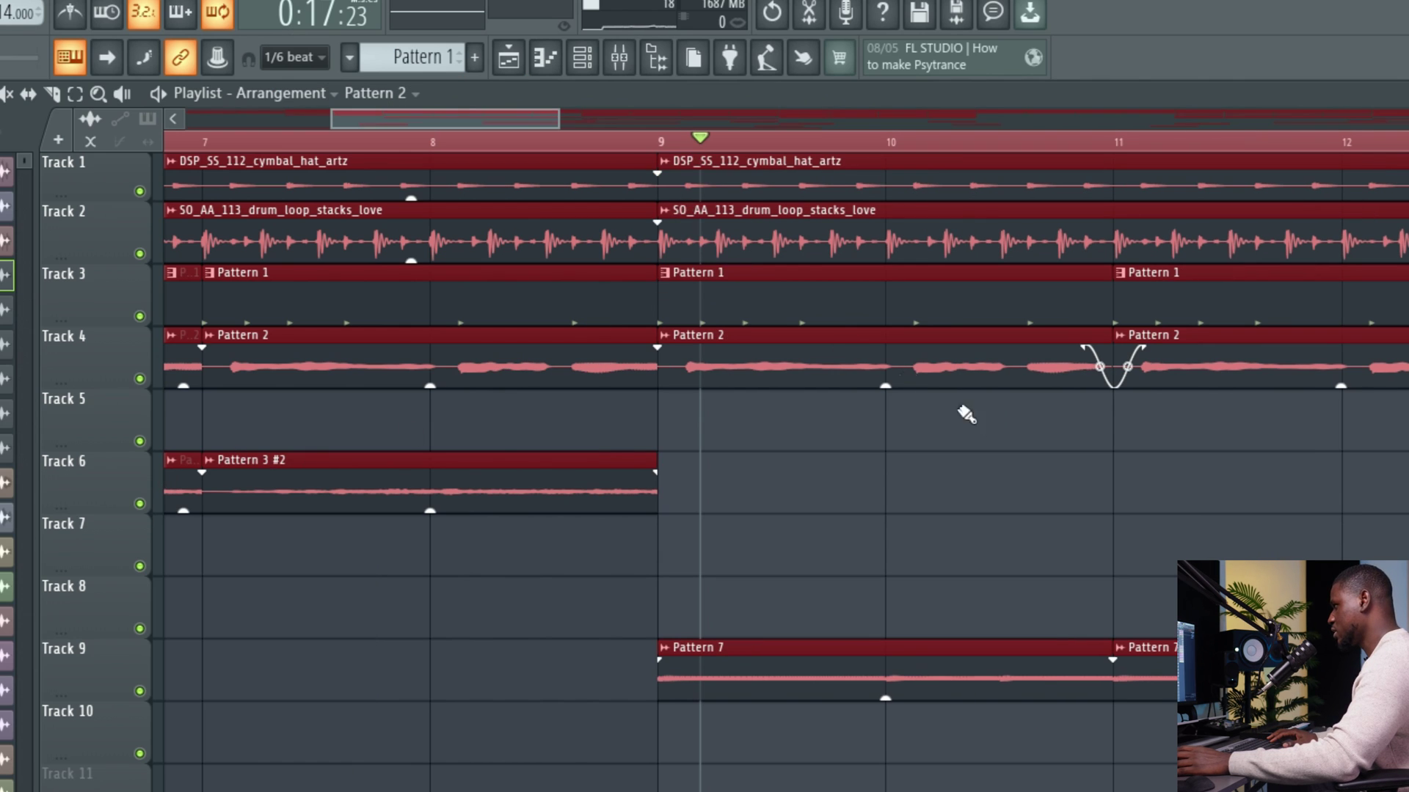
pyautogui.click(1071, 439)
pyautogui.scroll(-3, 734, 495)
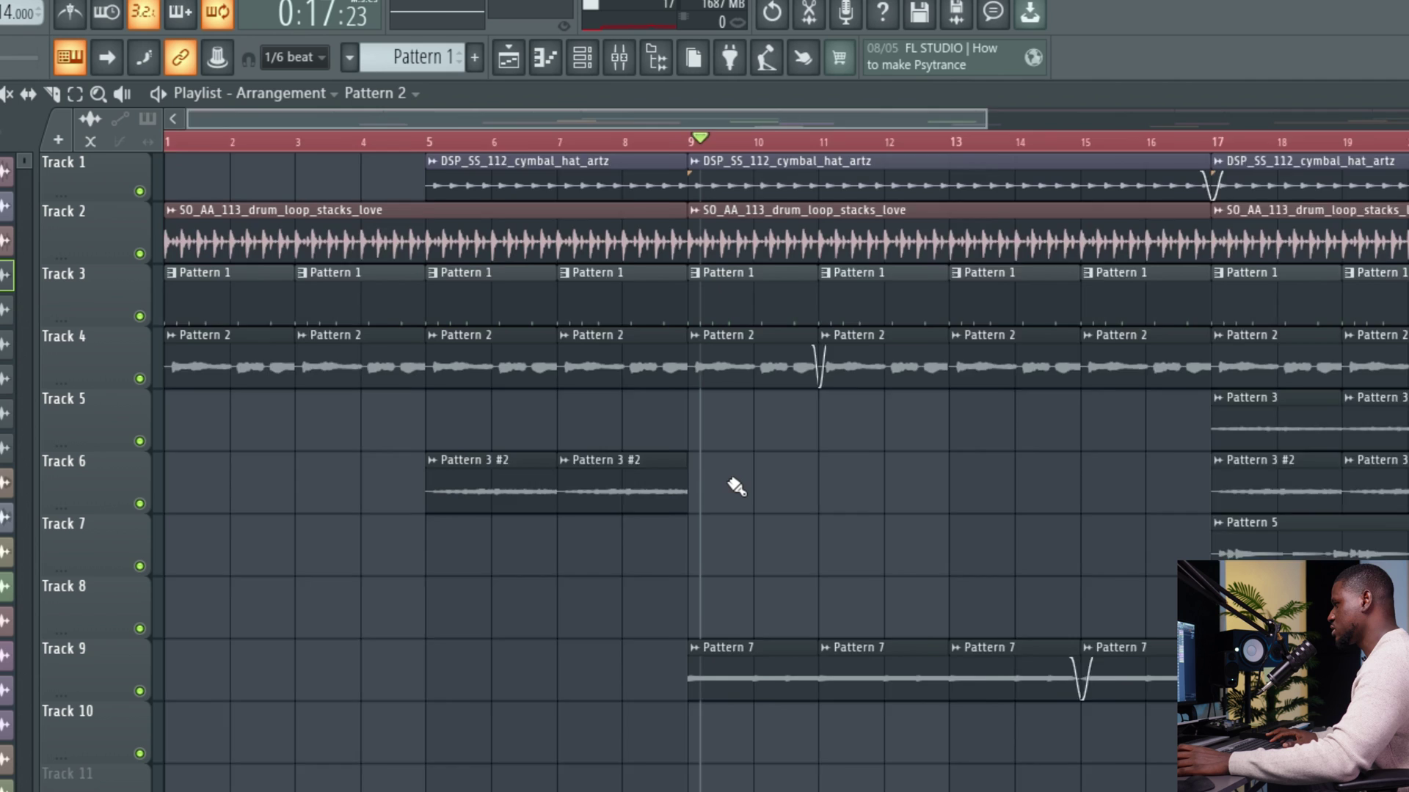
pyautogui.scroll(10, 736, 486)
pyautogui.hotkey('ctrl', 'a')
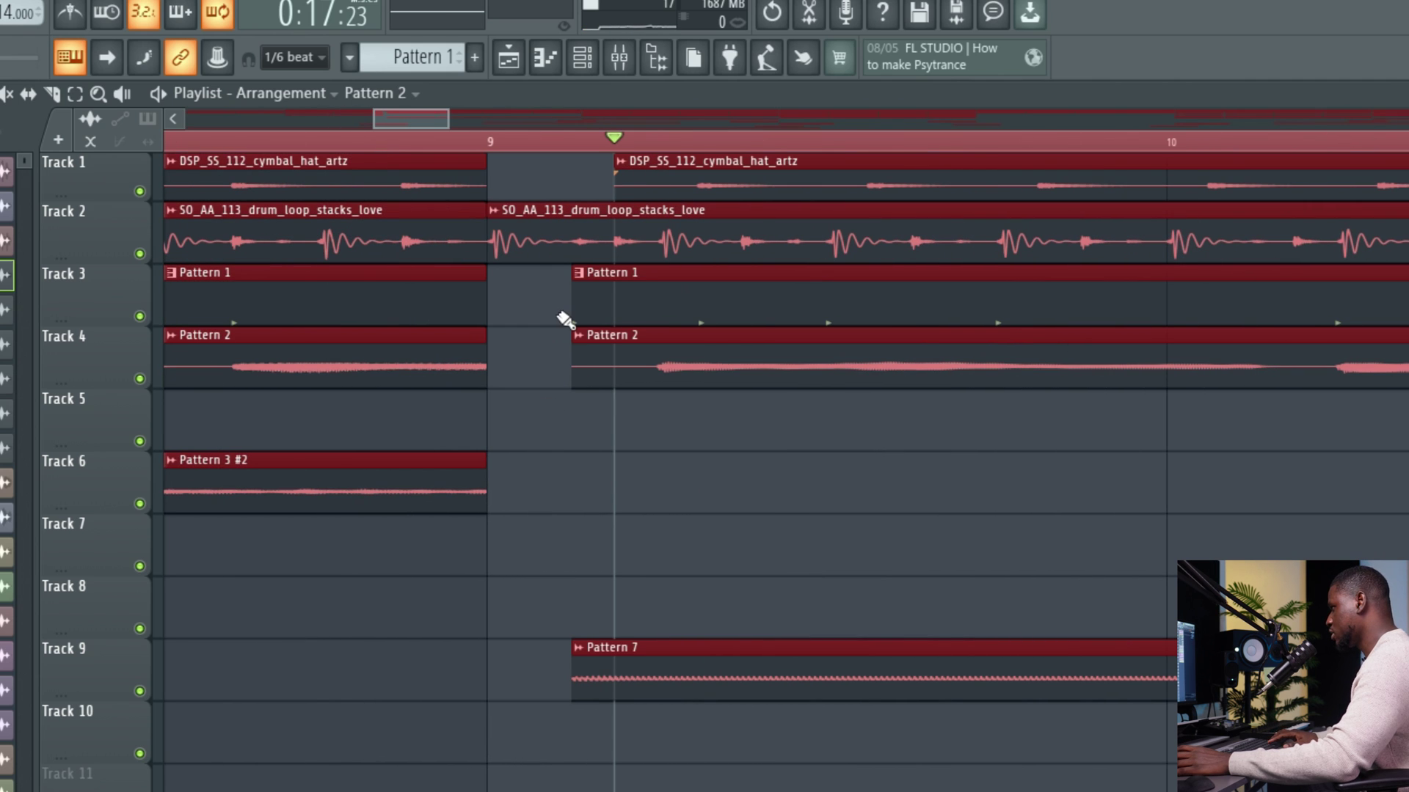
pyautogui.hotkey('ctrl', 'q')
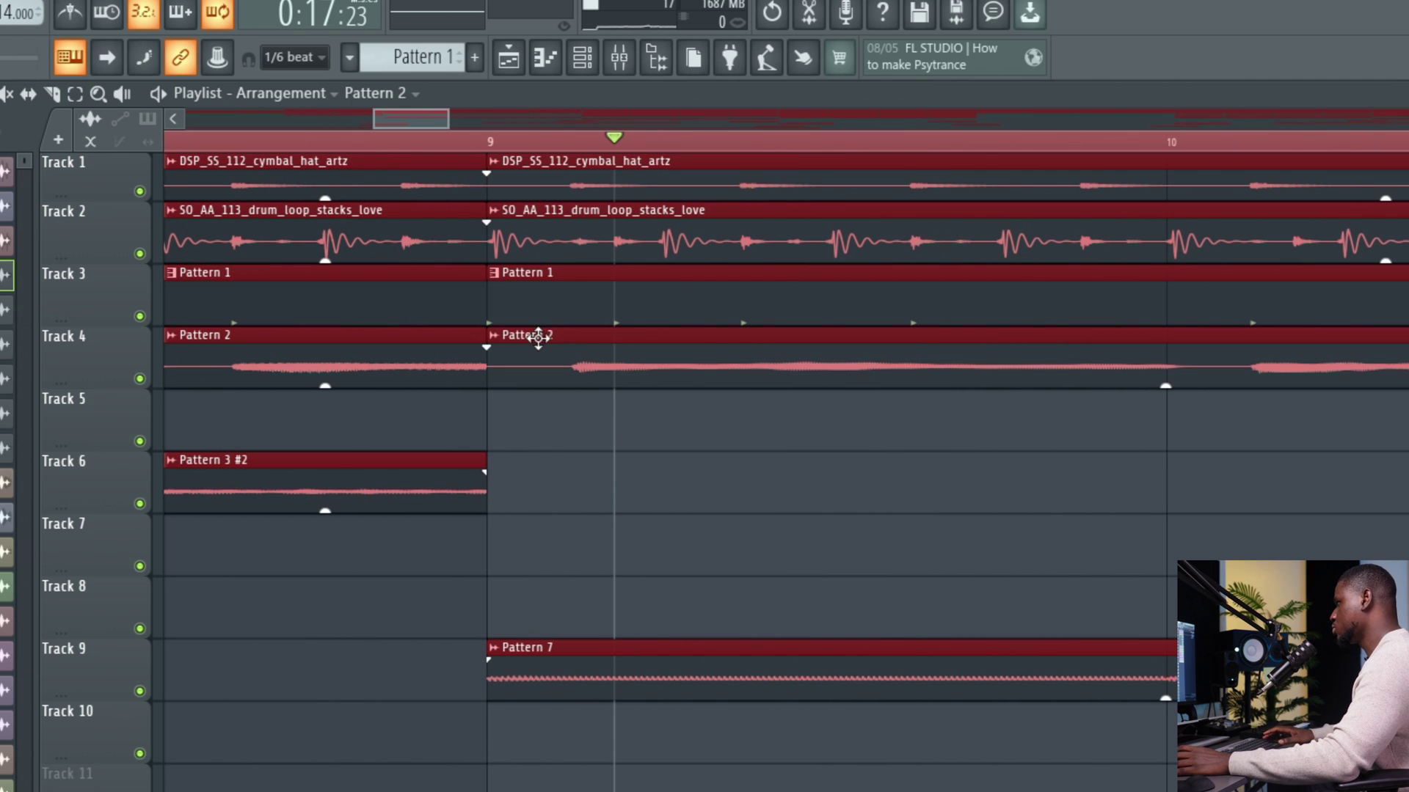
pyautogui.scroll(-4, 580, 363)
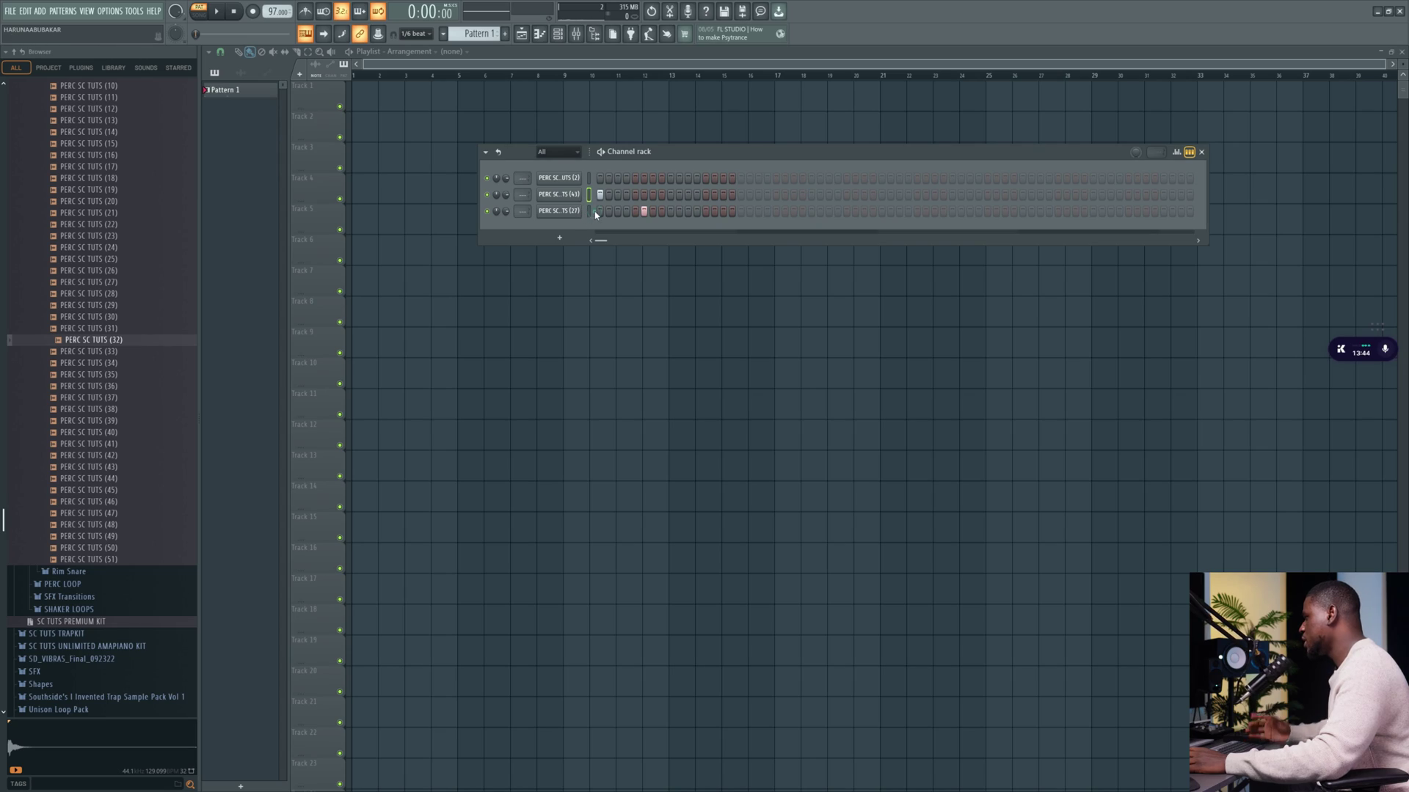
pyautogui.click(565, 211)
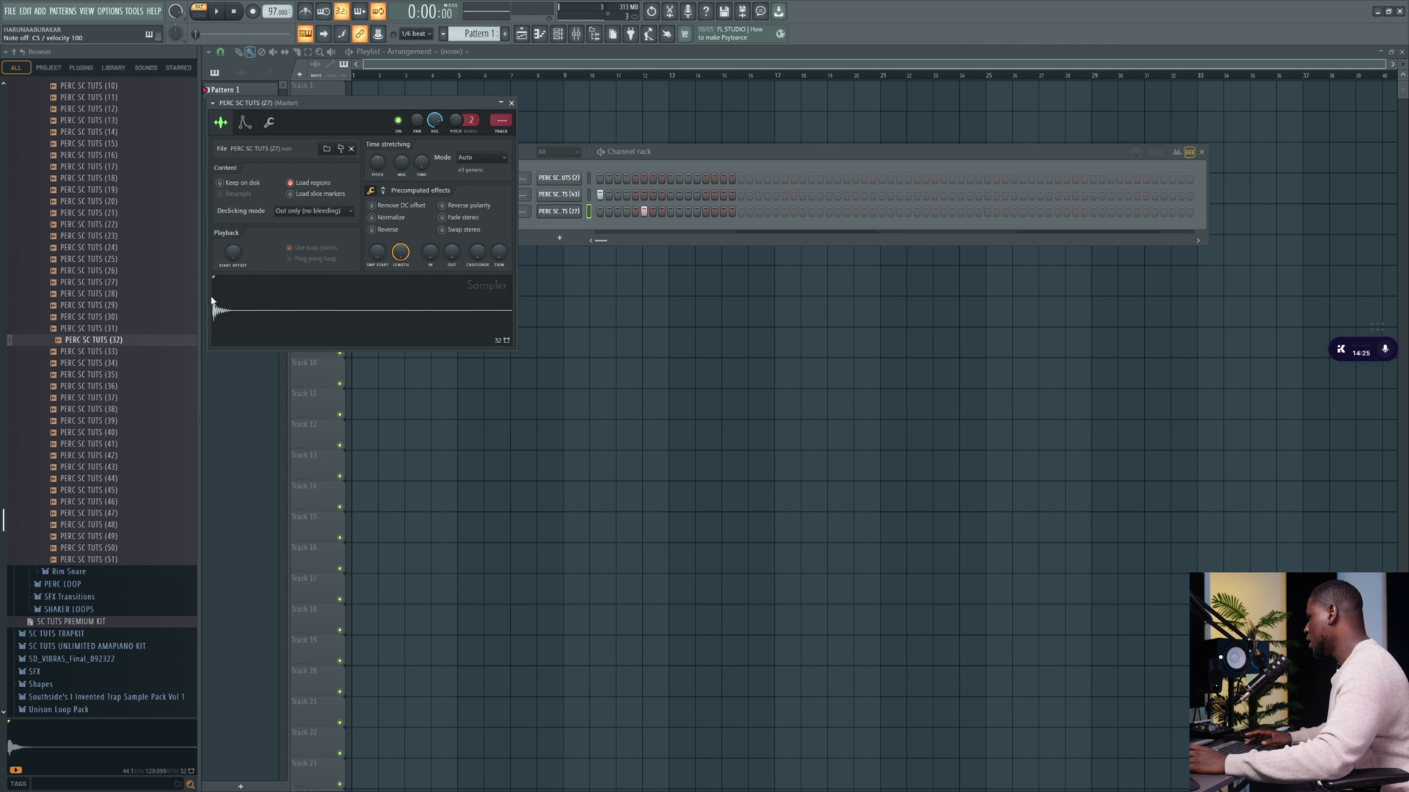
pyautogui.moveTo(212, 301); pyautogui.dragTo(117, 285)
pyautogui.click(117, 285)
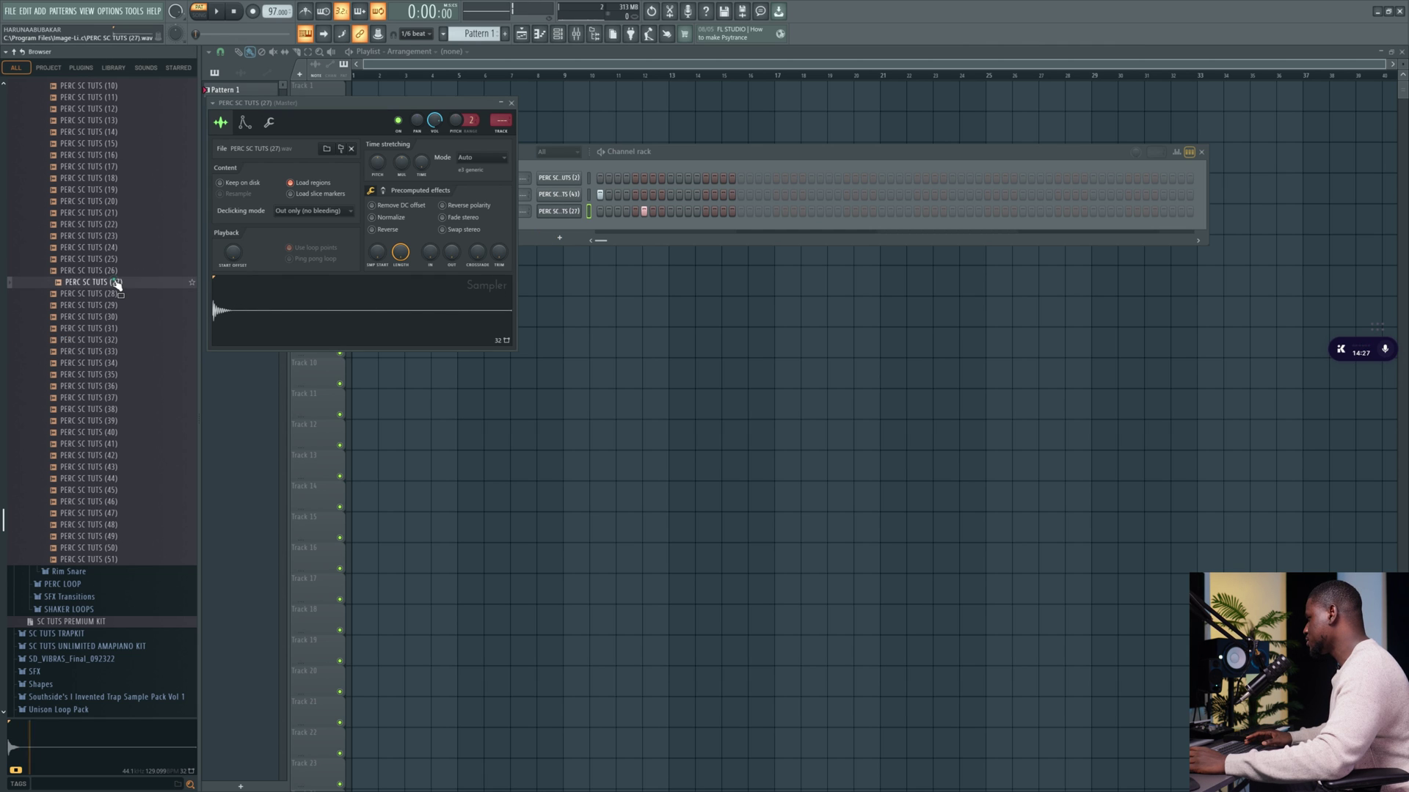
pyautogui.moveTo(294, 102); pyautogui.dragTo(373, 176)
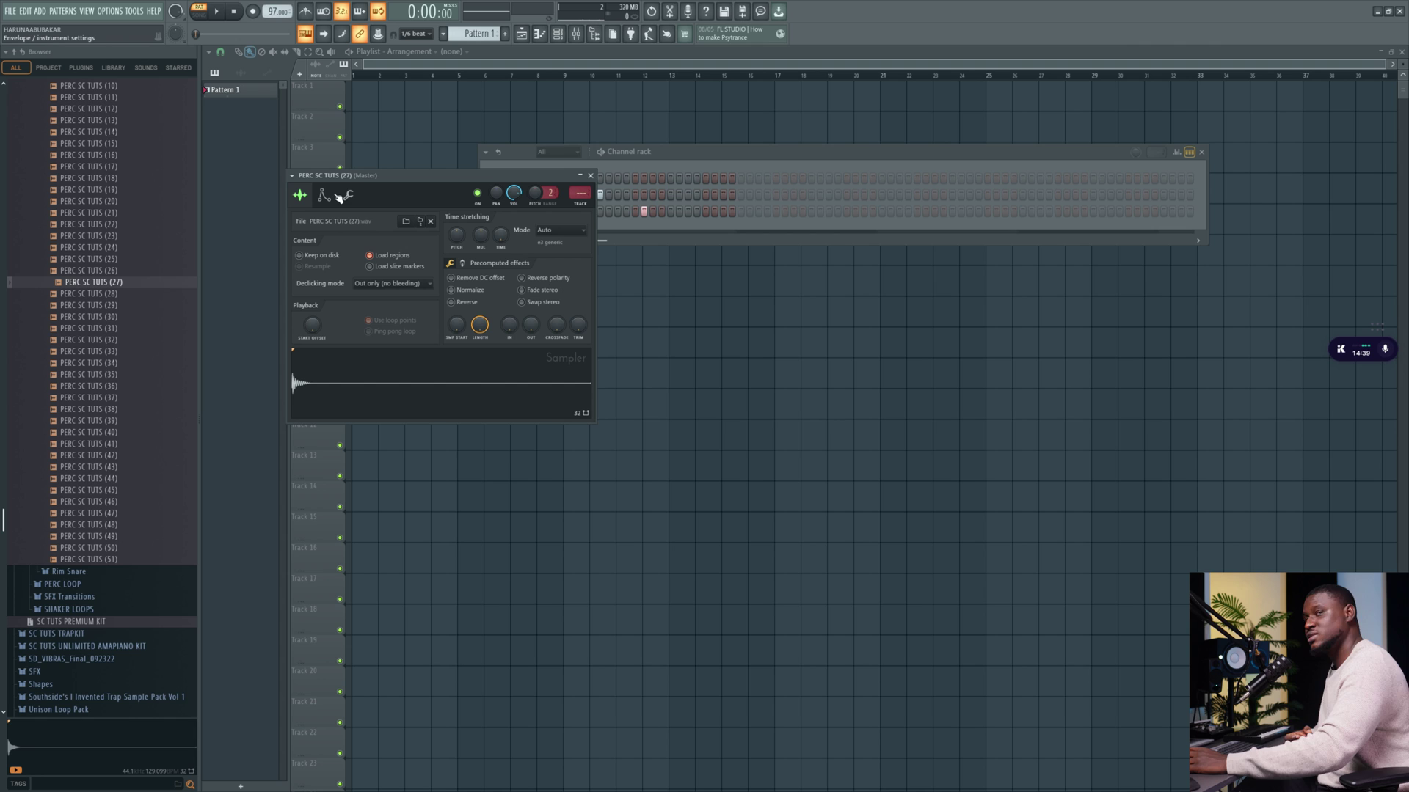
pyautogui.click(349, 195)
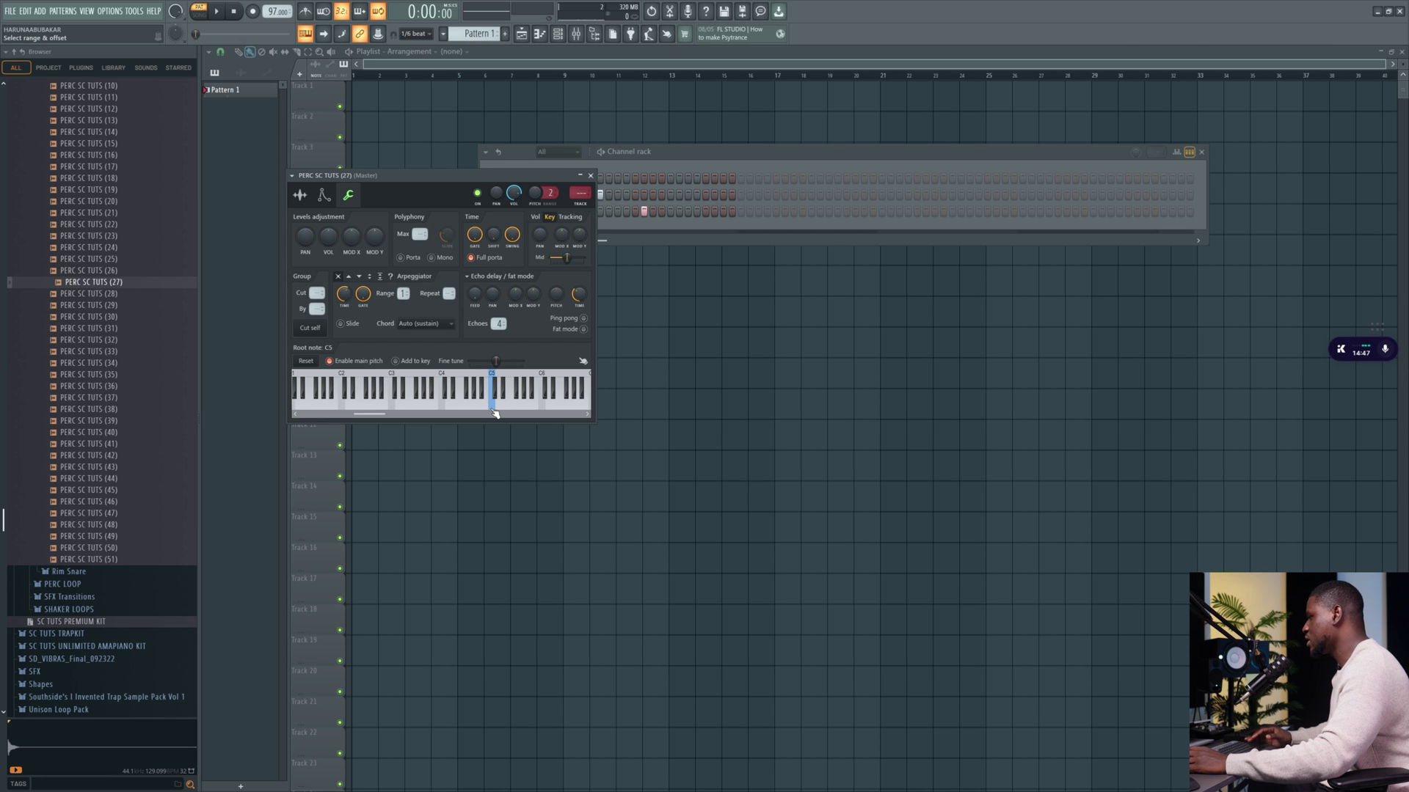
pyautogui.click(299, 196)
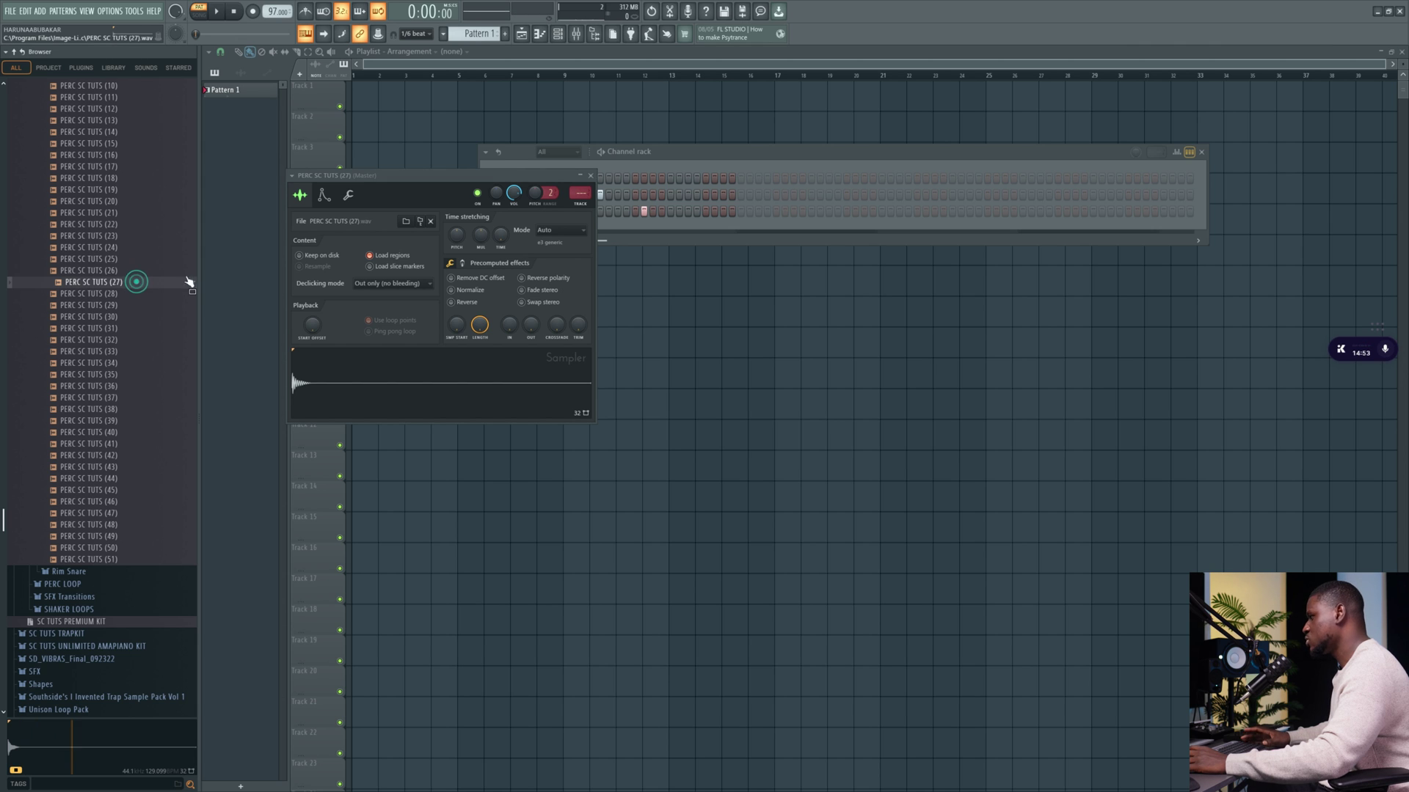
# Open the PERC SC TUTS (43) channel settings and preview its sample
pyautogui.click(631, 227)
pyautogui.click(557, 196)
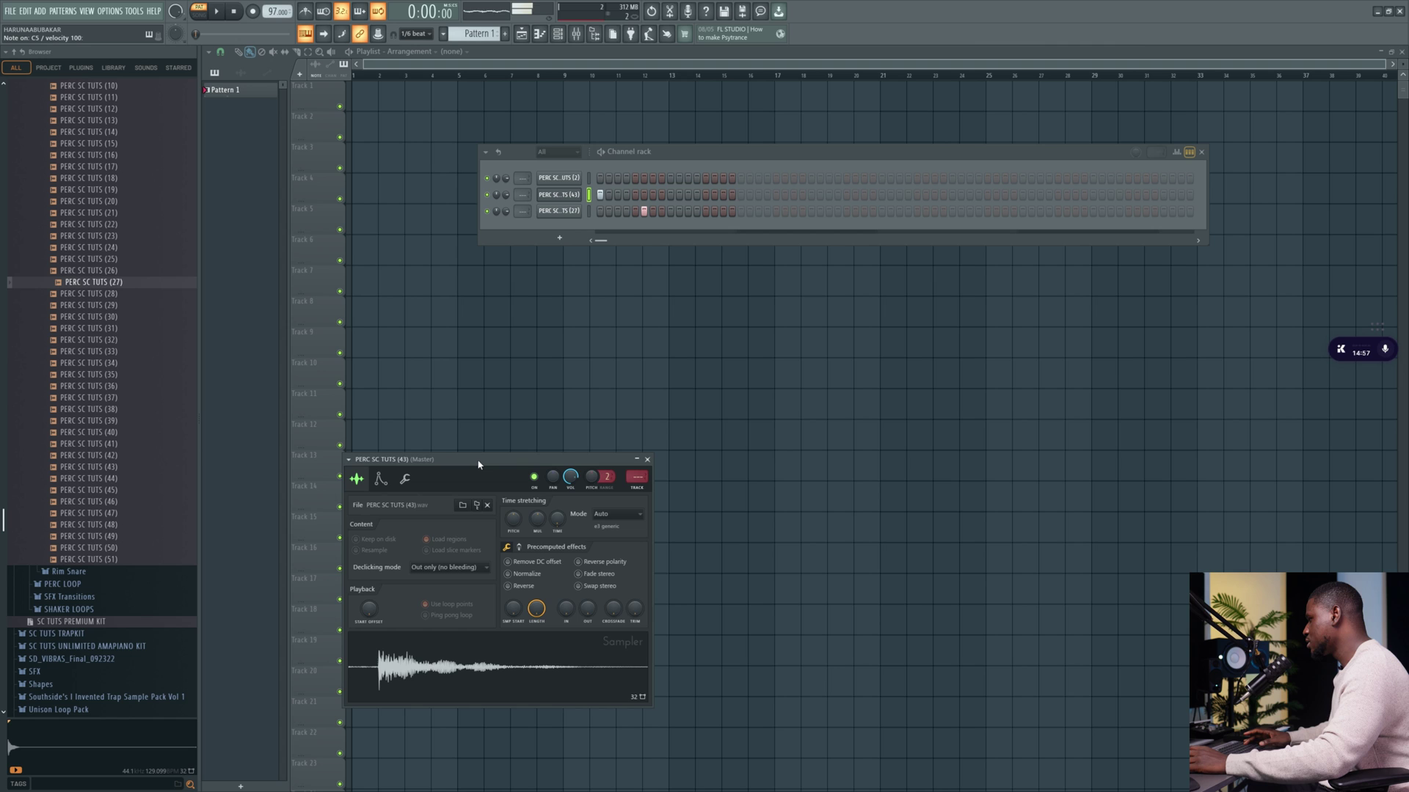
pyautogui.moveTo(479, 464); pyautogui.dragTo(507, 328)
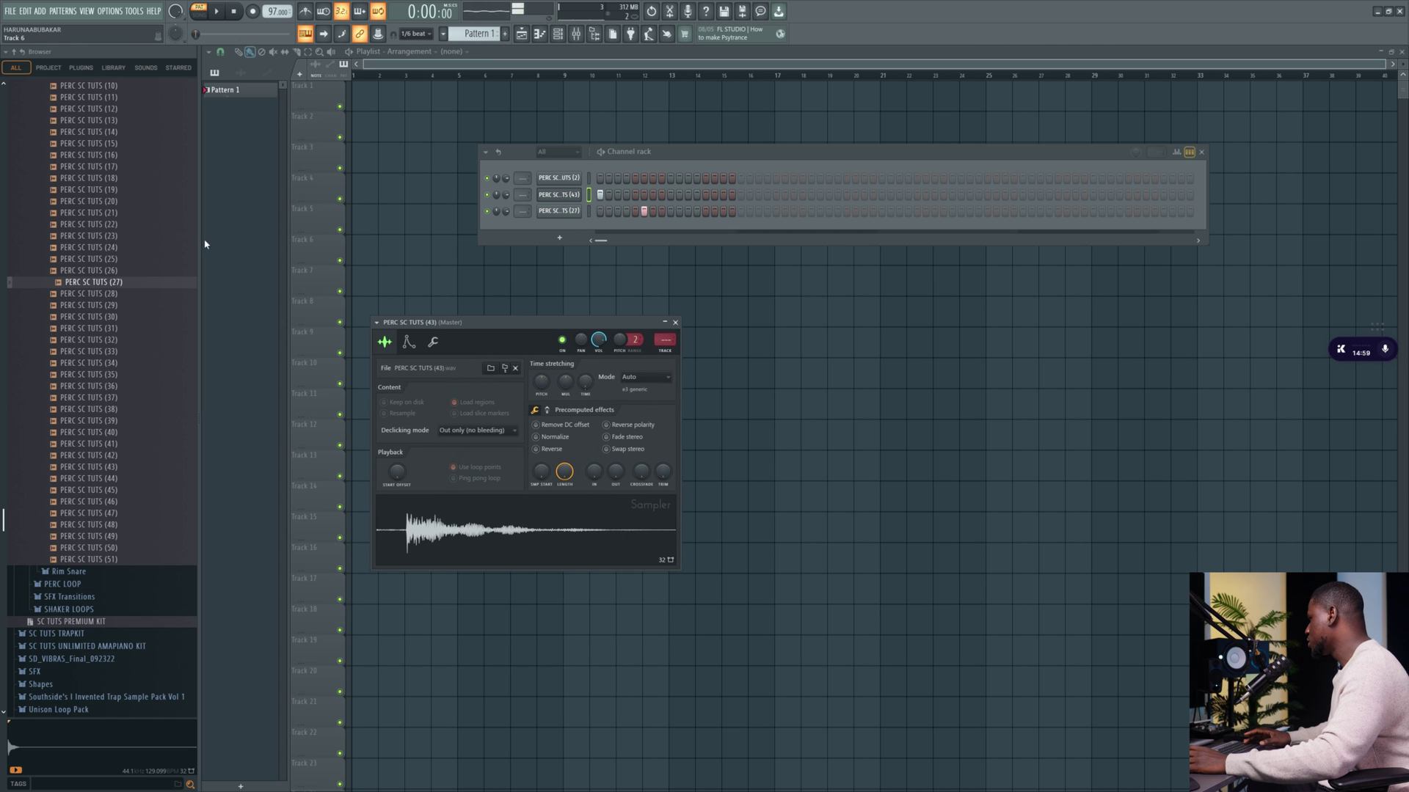
pyautogui.click(123, 472)
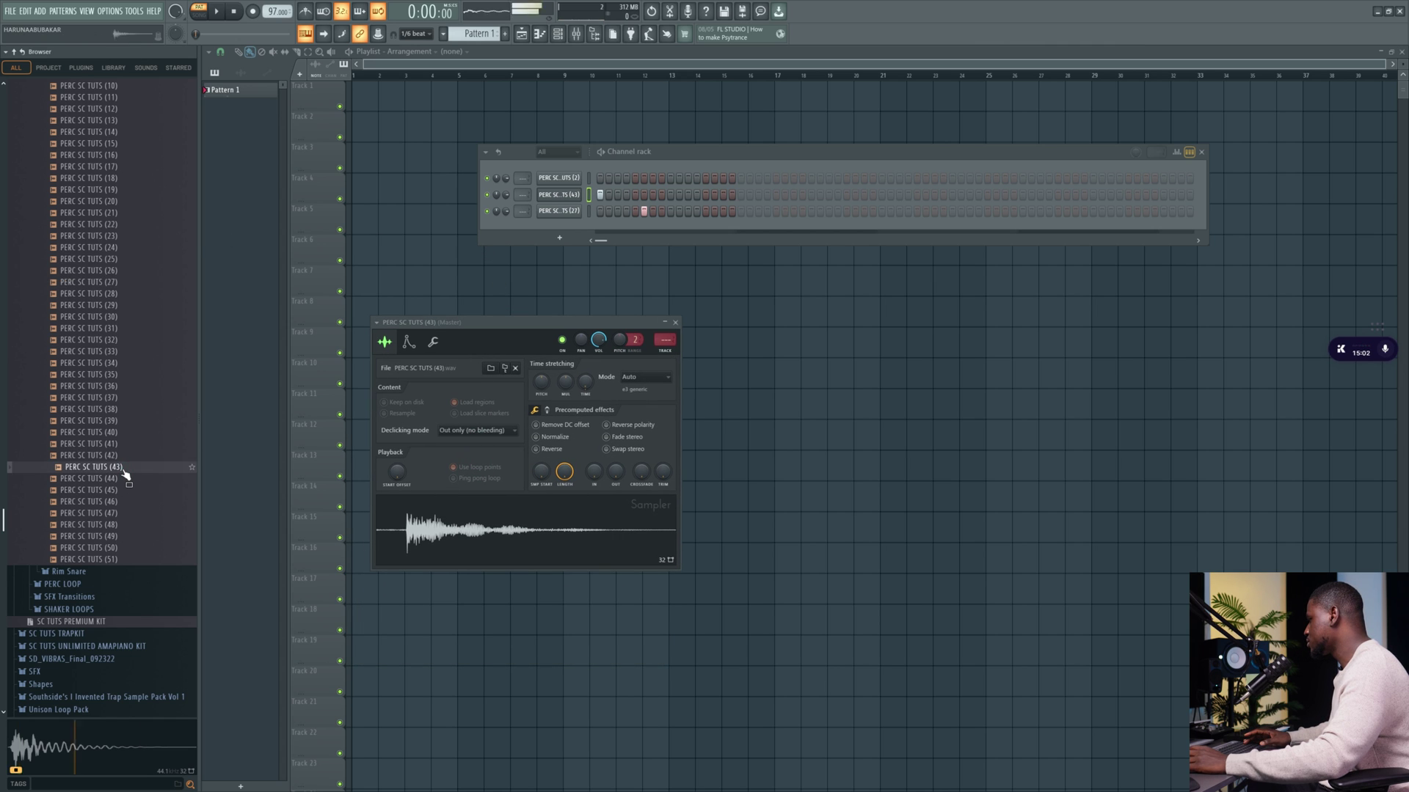
pyautogui.click(564, 195)
# Set the (43) sample's time-stretch mode to (none) and preview it again
pyautogui.click(562, 197)
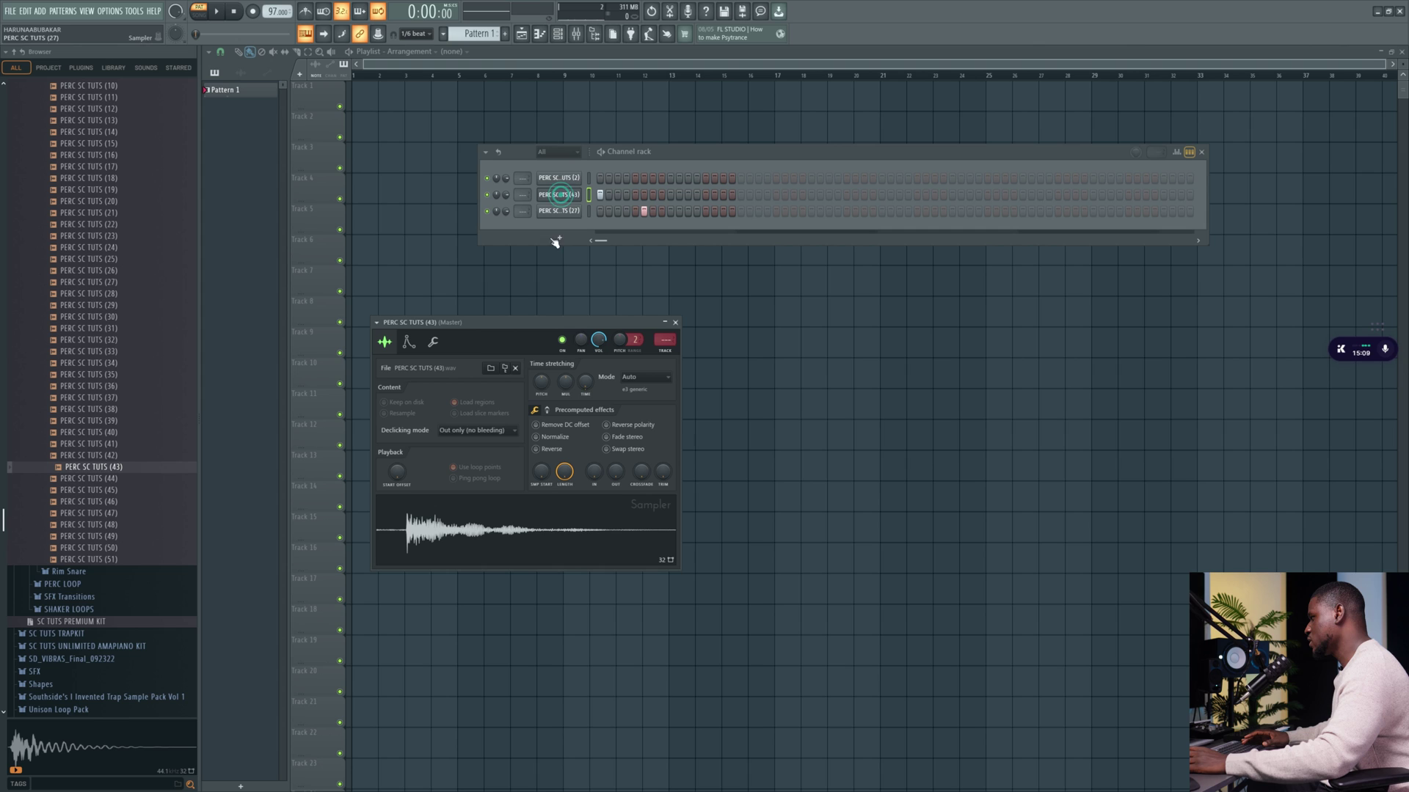
pyautogui.moveTo(550, 329); pyautogui.dragTo(551, 305)
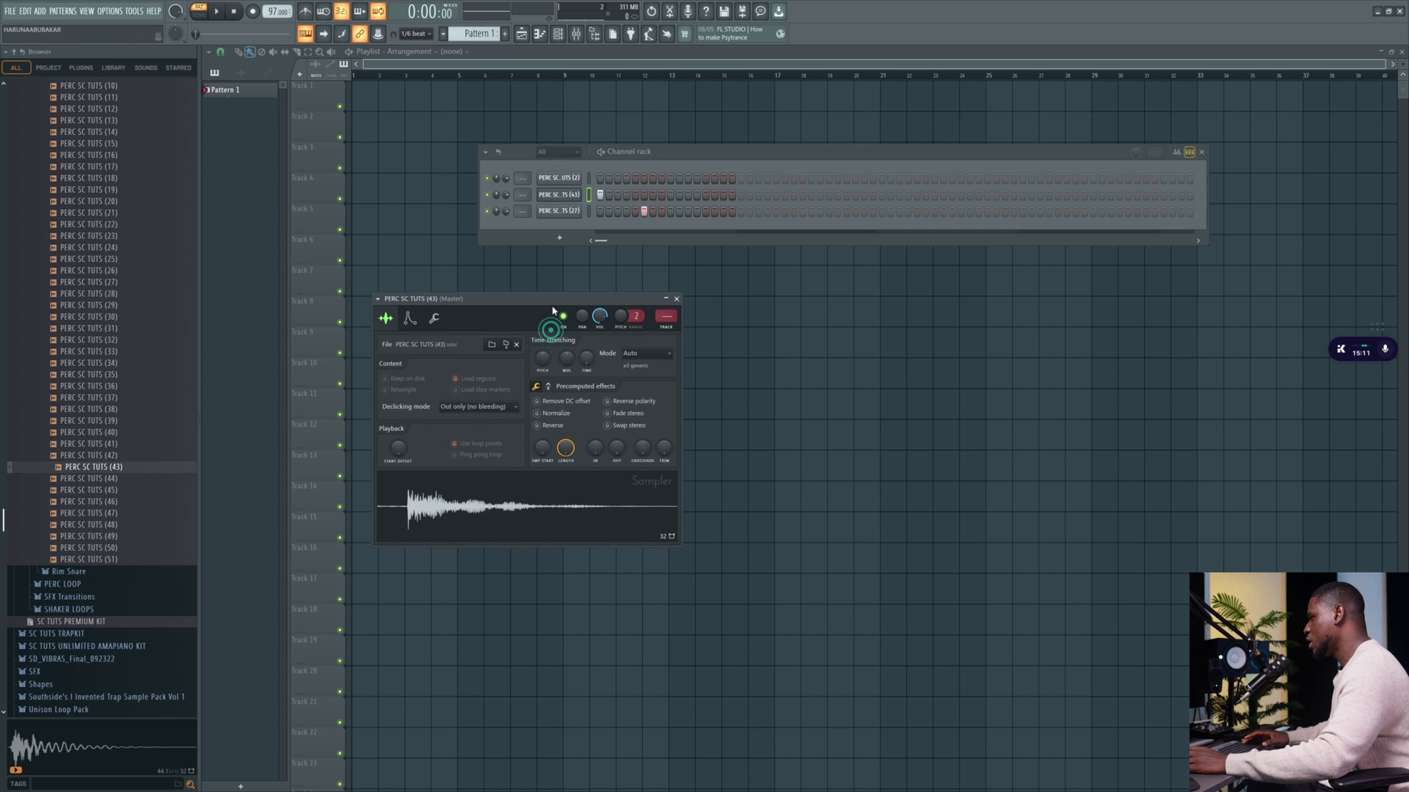
pyautogui.rightClick(587, 360)
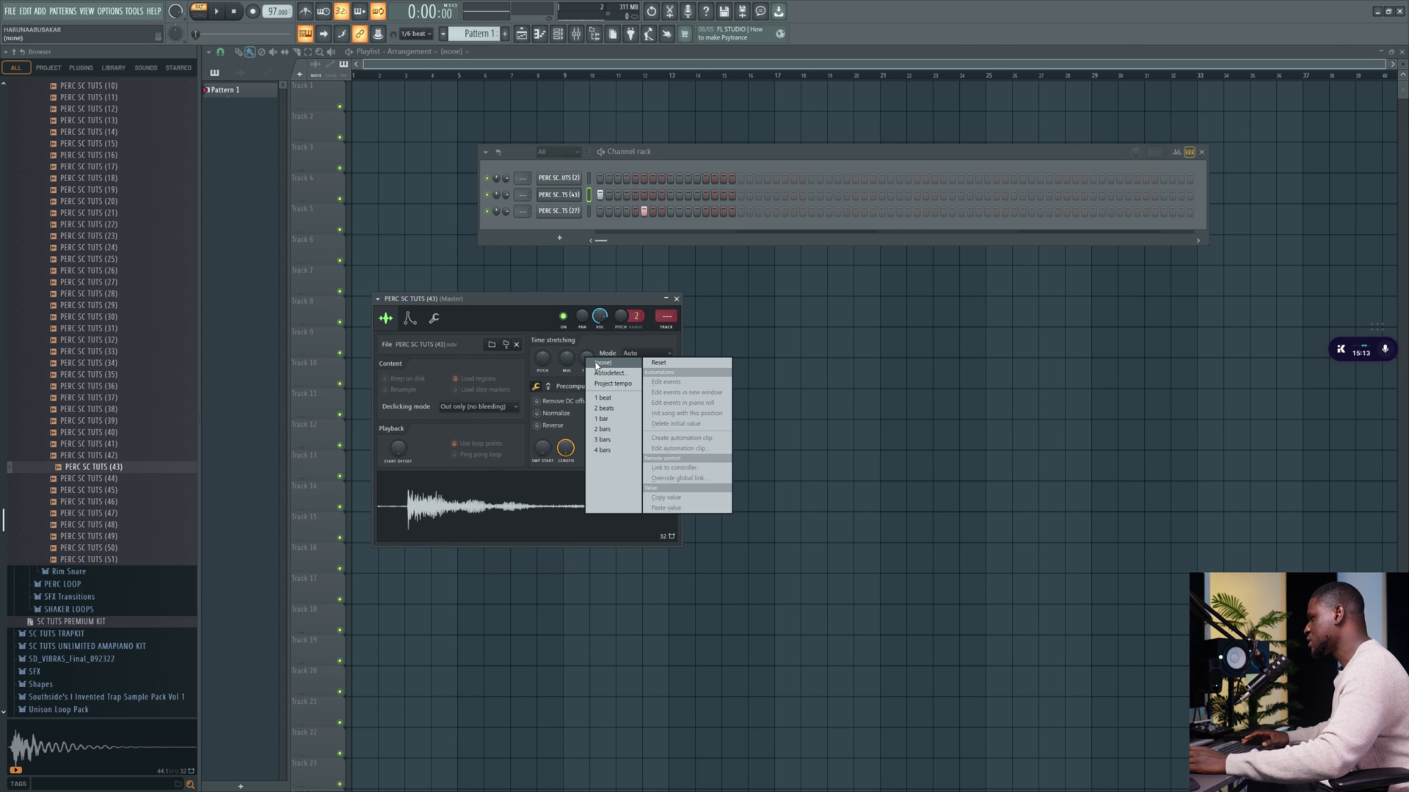
pyautogui.click(596, 363)
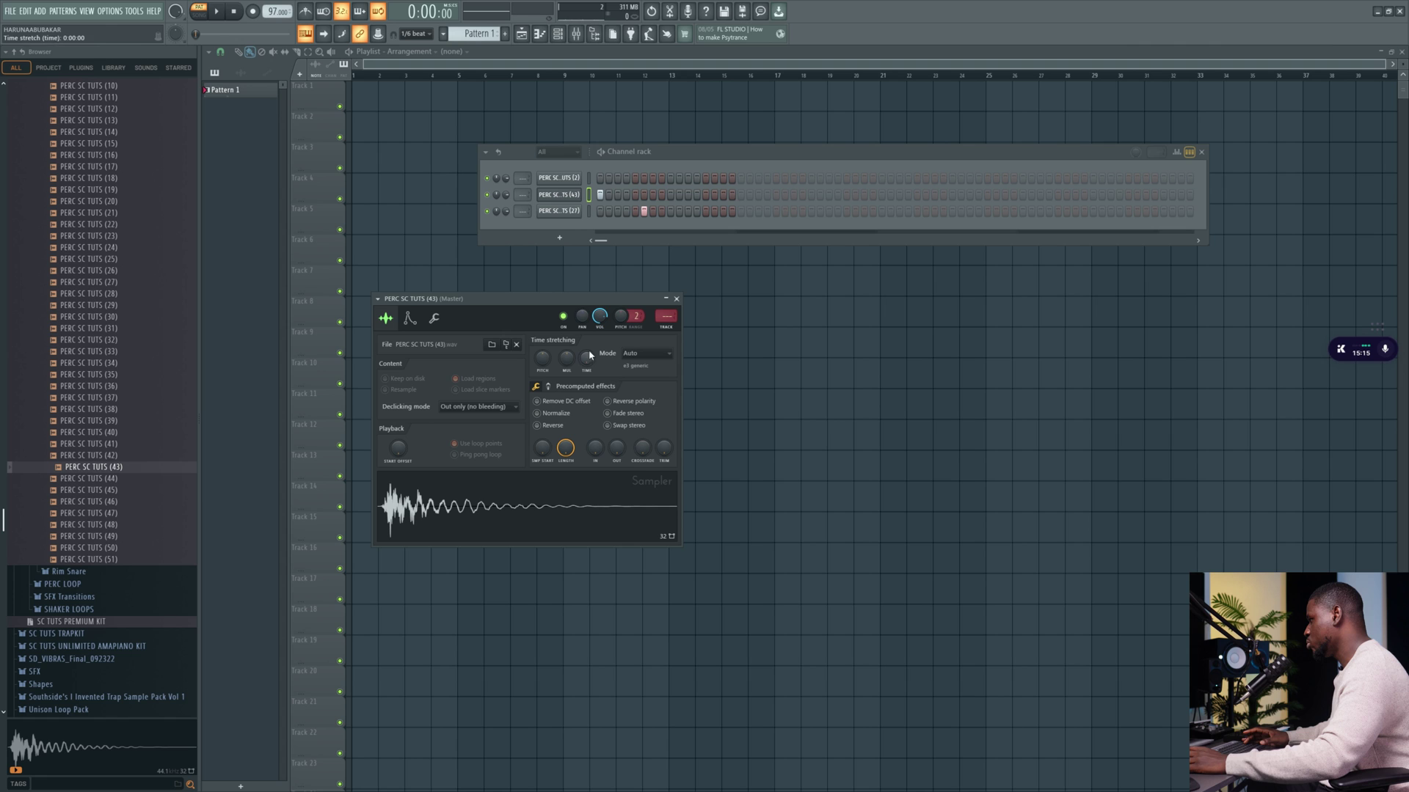
pyautogui.click(121, 468)
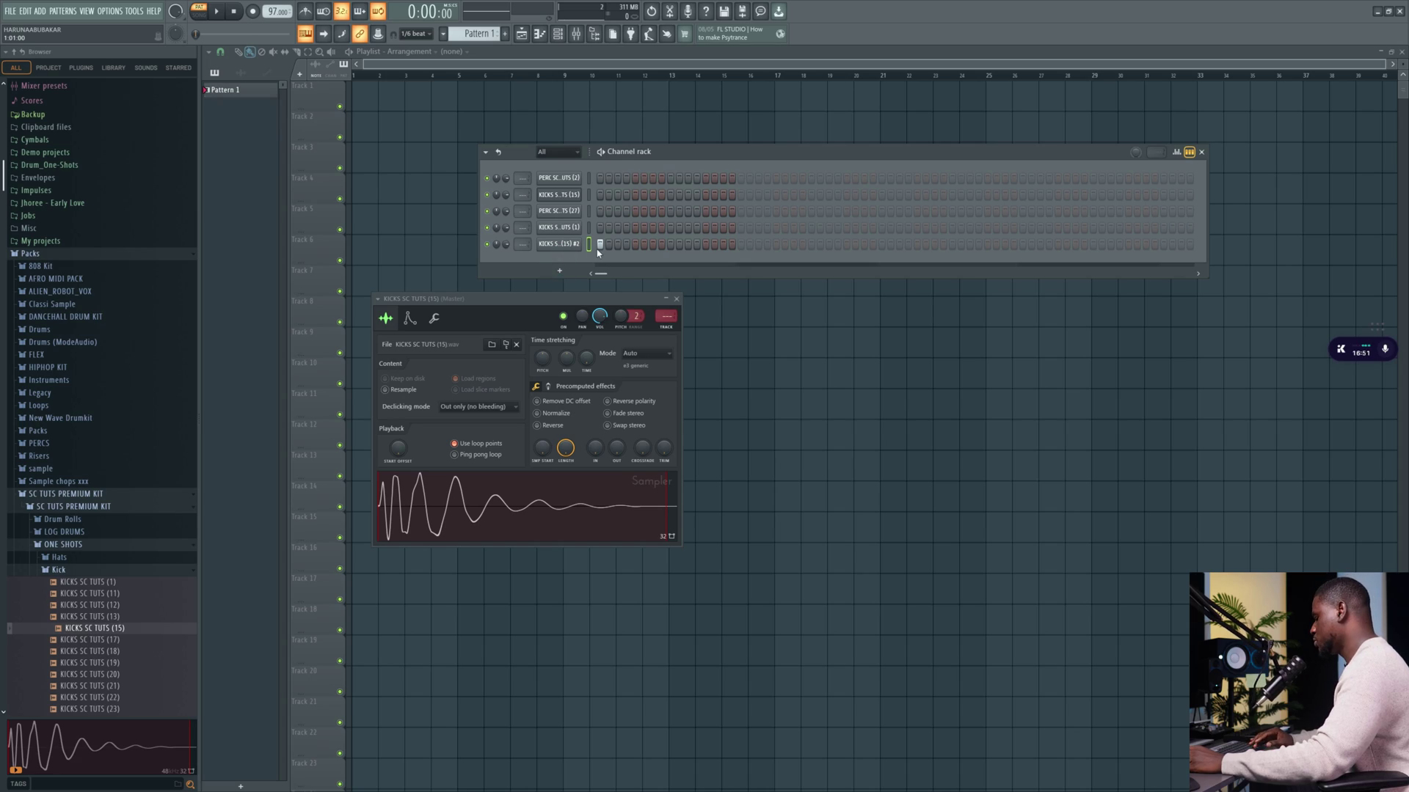
# Play the pattern to hear the kick, then open the KICKS SC TUTS (15) #2 settings
pyautogui.press('space')
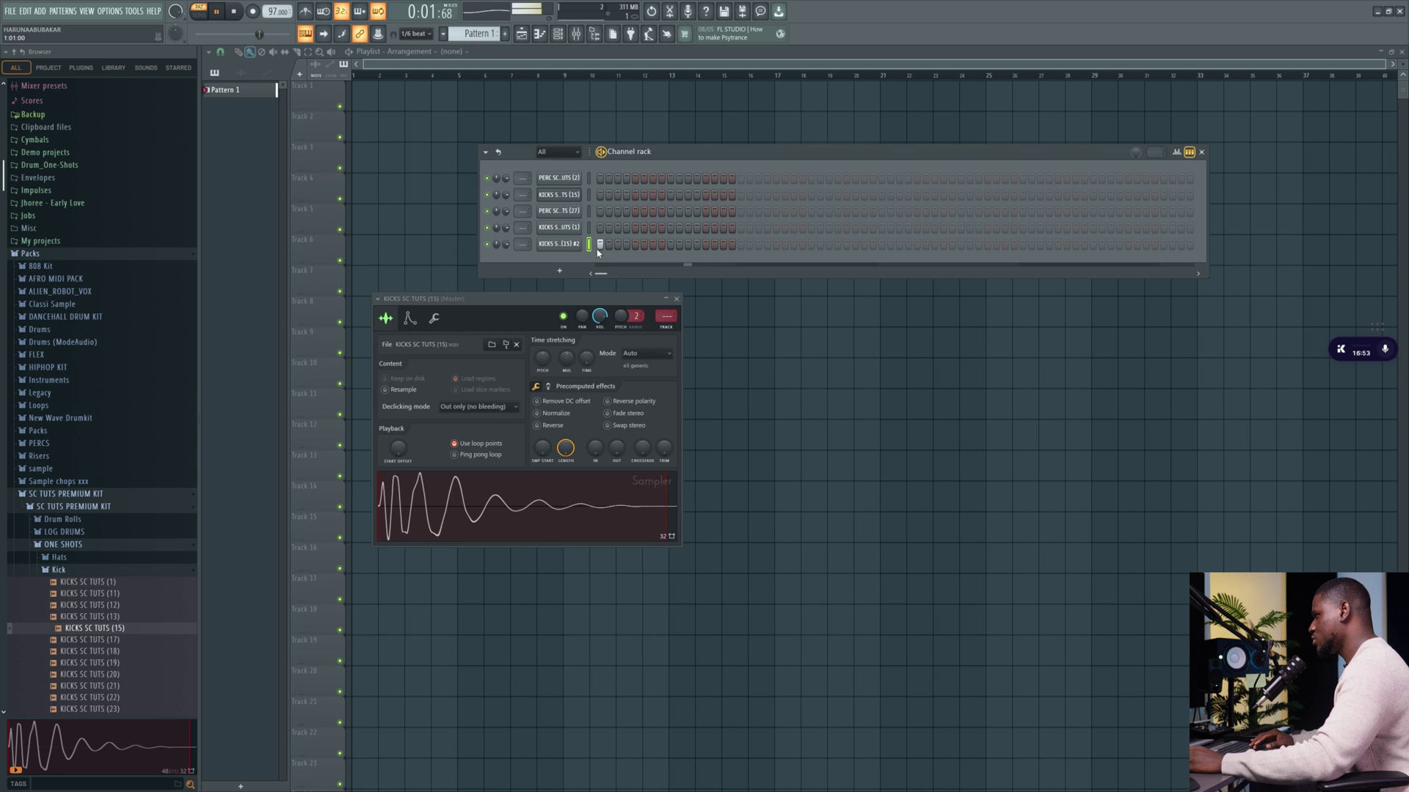
pyautogui.press('space')
pyautogui.click(524, 118)
pyautogui.click(563, 246)
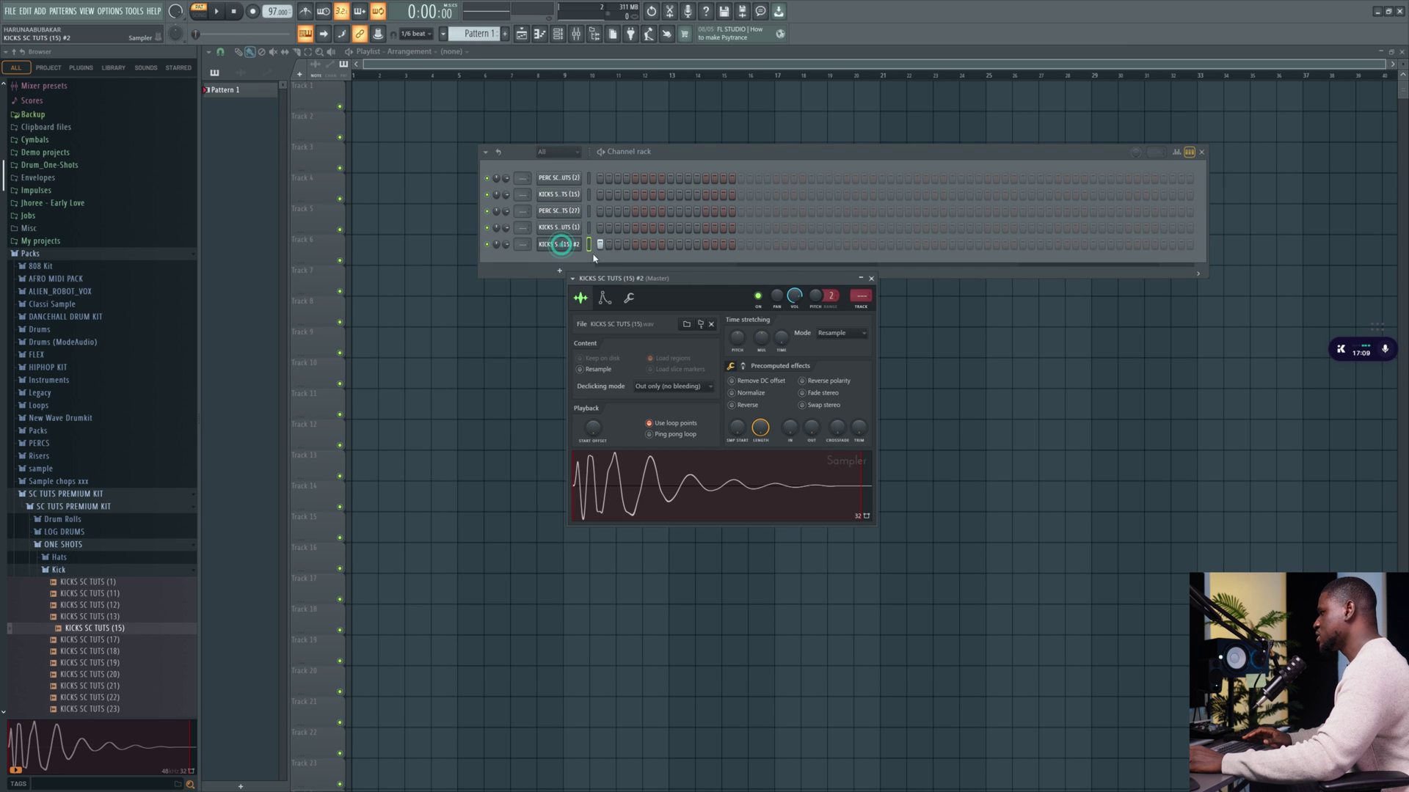
pyautogui.moveTo(722, 279); pyautogui.dragTo(619, 278)
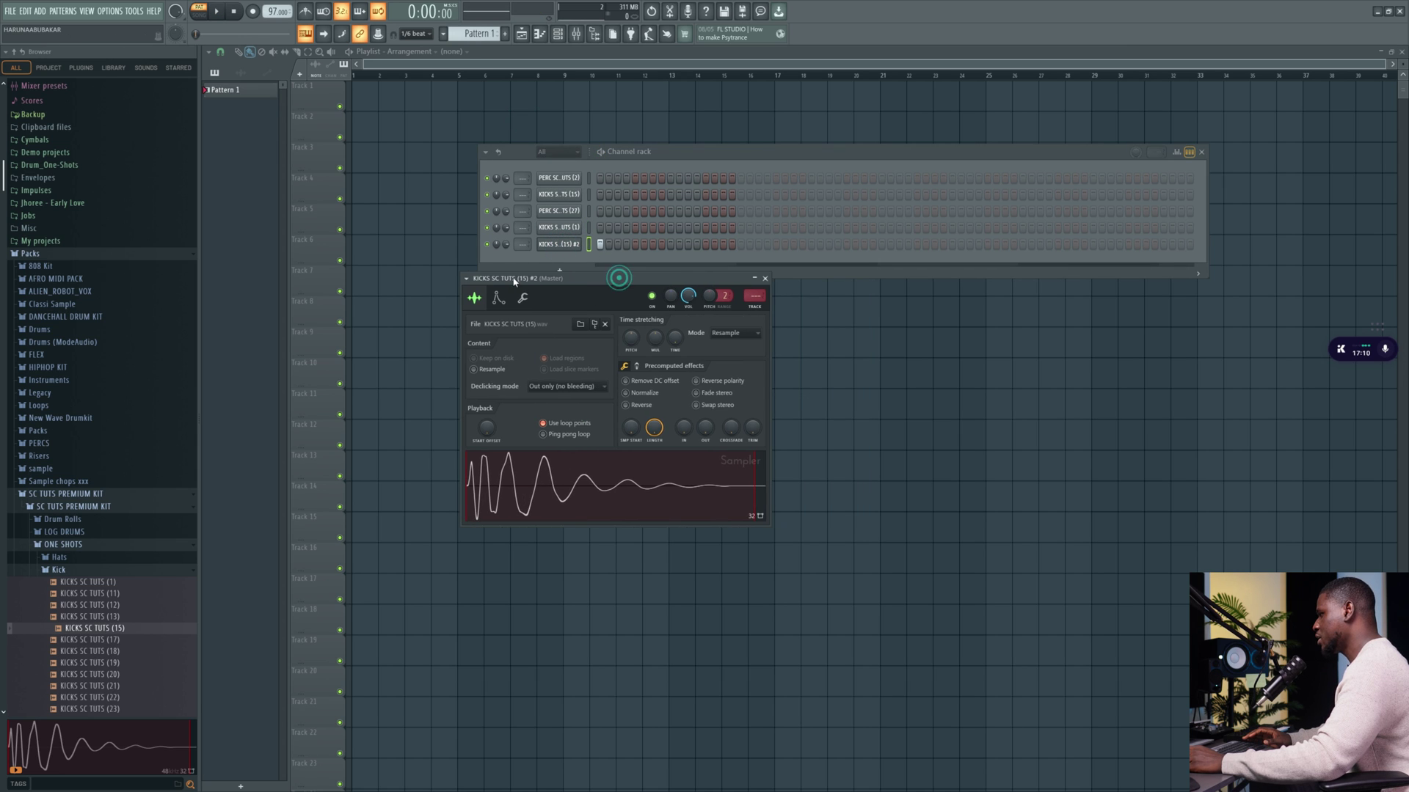
# Untick Use loop points for the kick sample and play the pattern twice to check
pyautogui.click(569, 424)
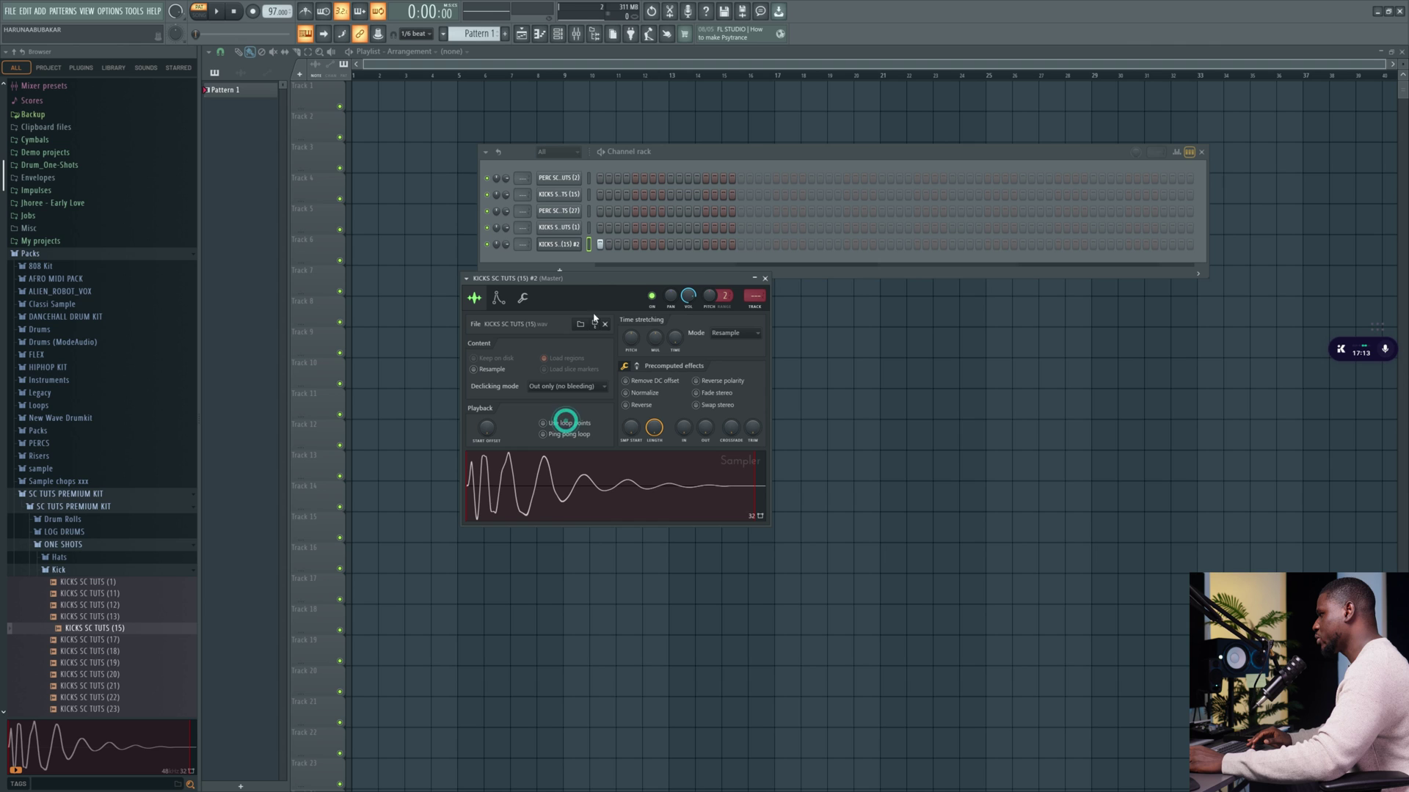
pyautogui.click(602, 291)
pyautogui.press('space')
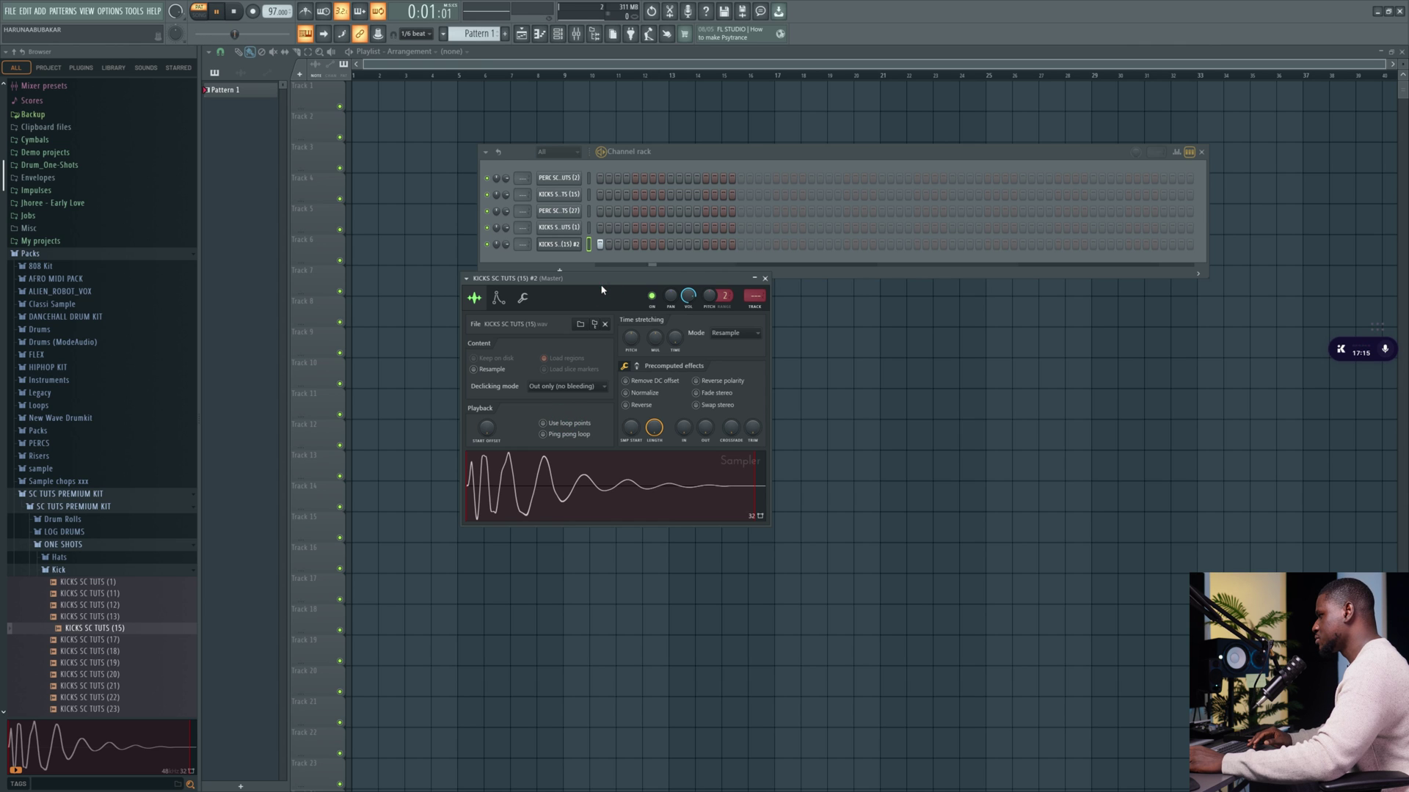
pyautogui.press('space')
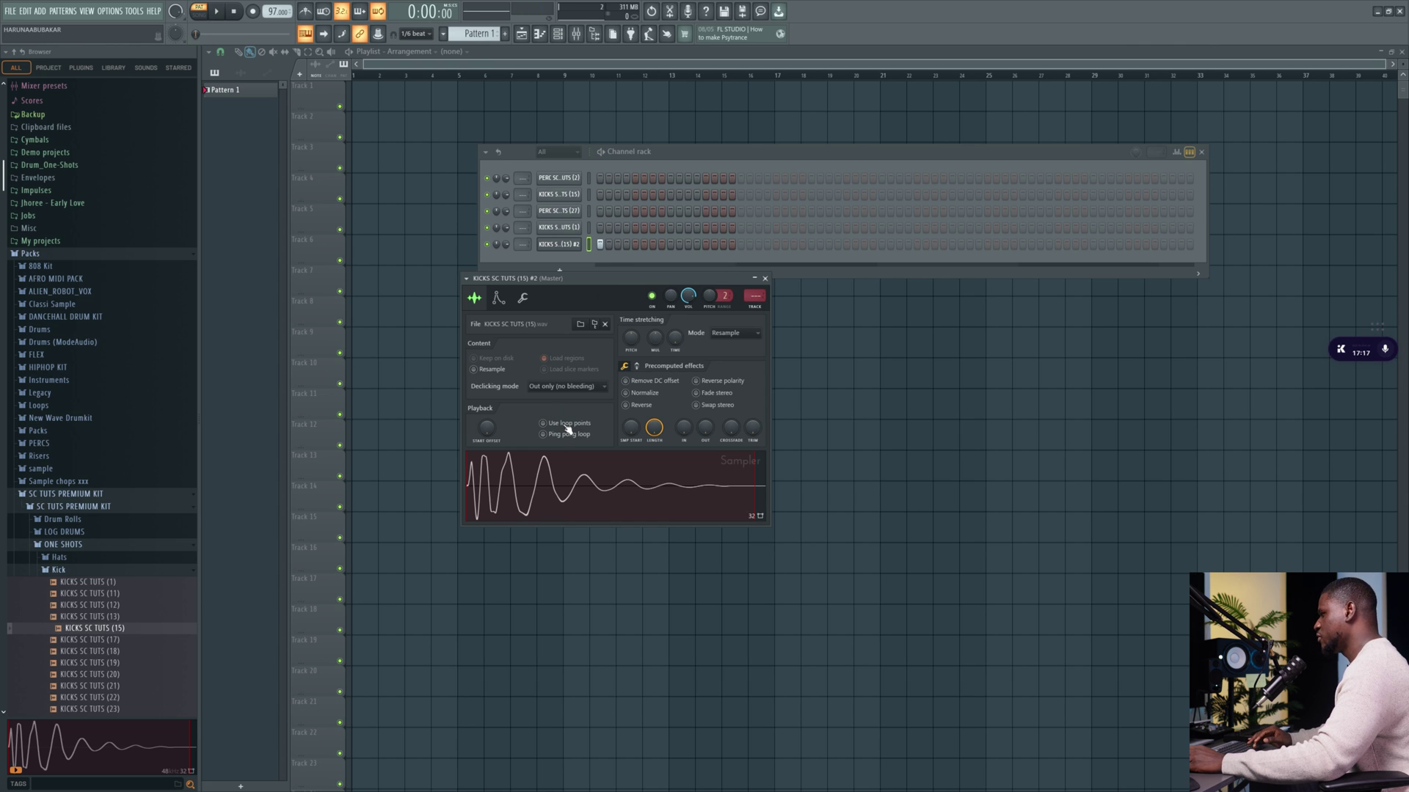
pyautogui.press('space')
pyautogui.press('space')
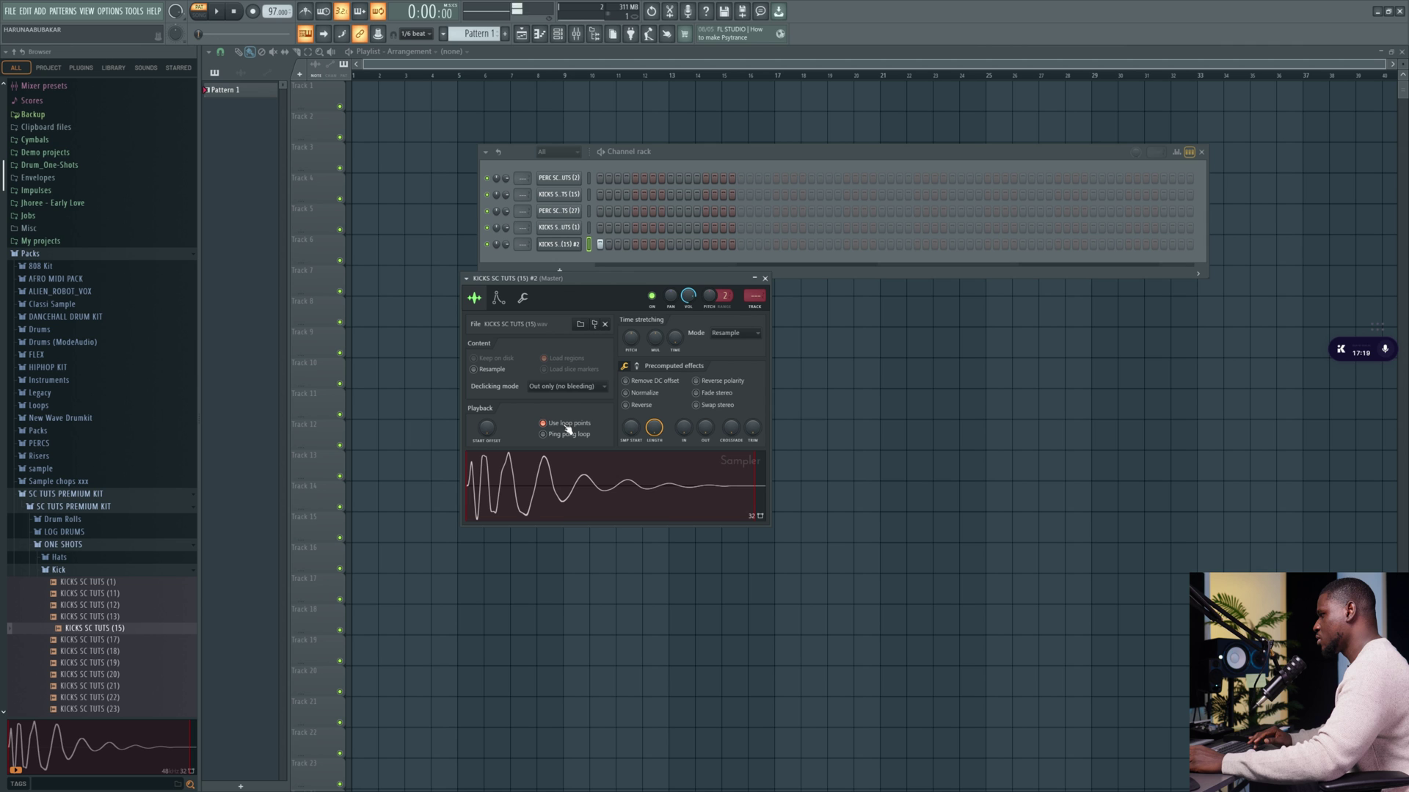
pyautogui.press('space')
pyautogui.press('space')
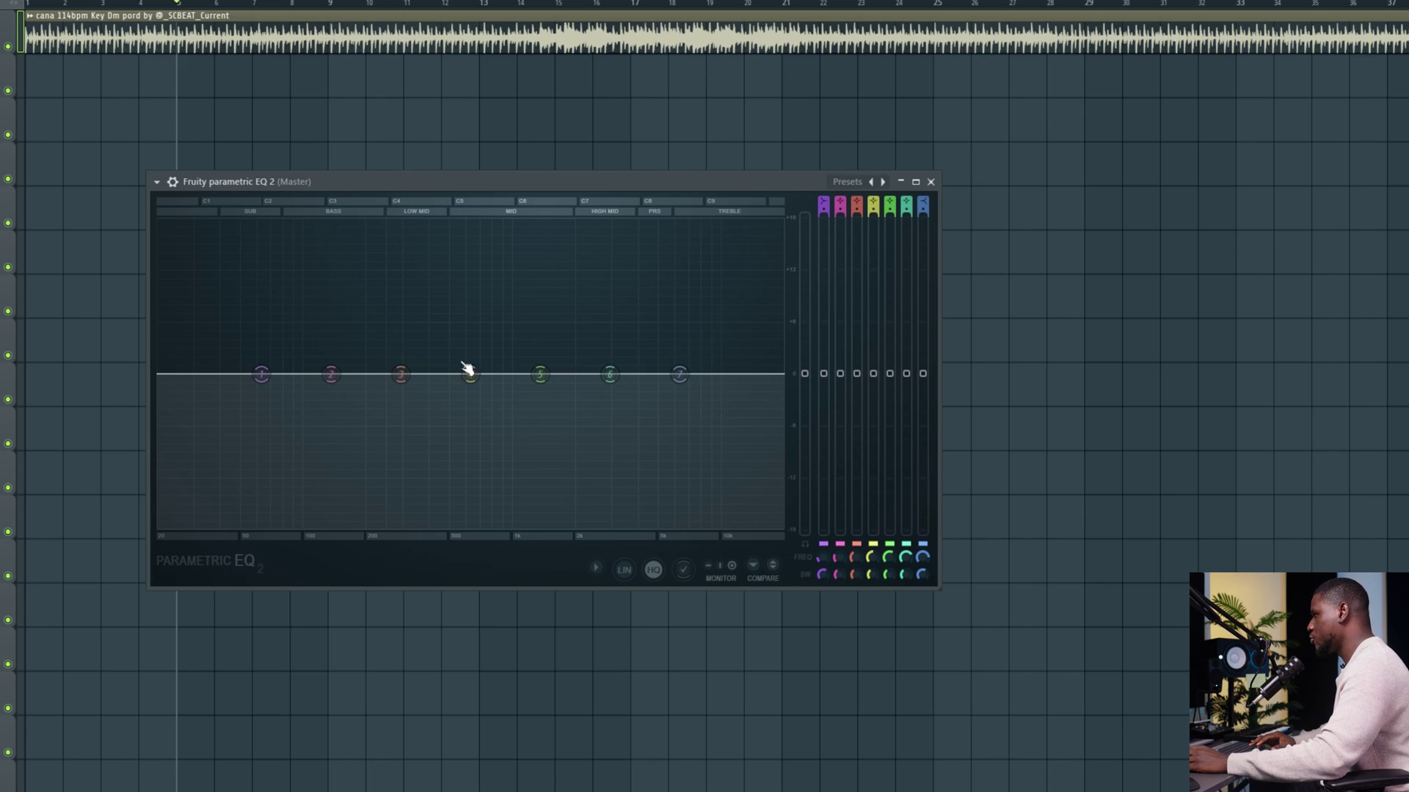
# Play and stop the song to preview its spectrum in Fruity parametric EQ 2
pyautogui.press('space')
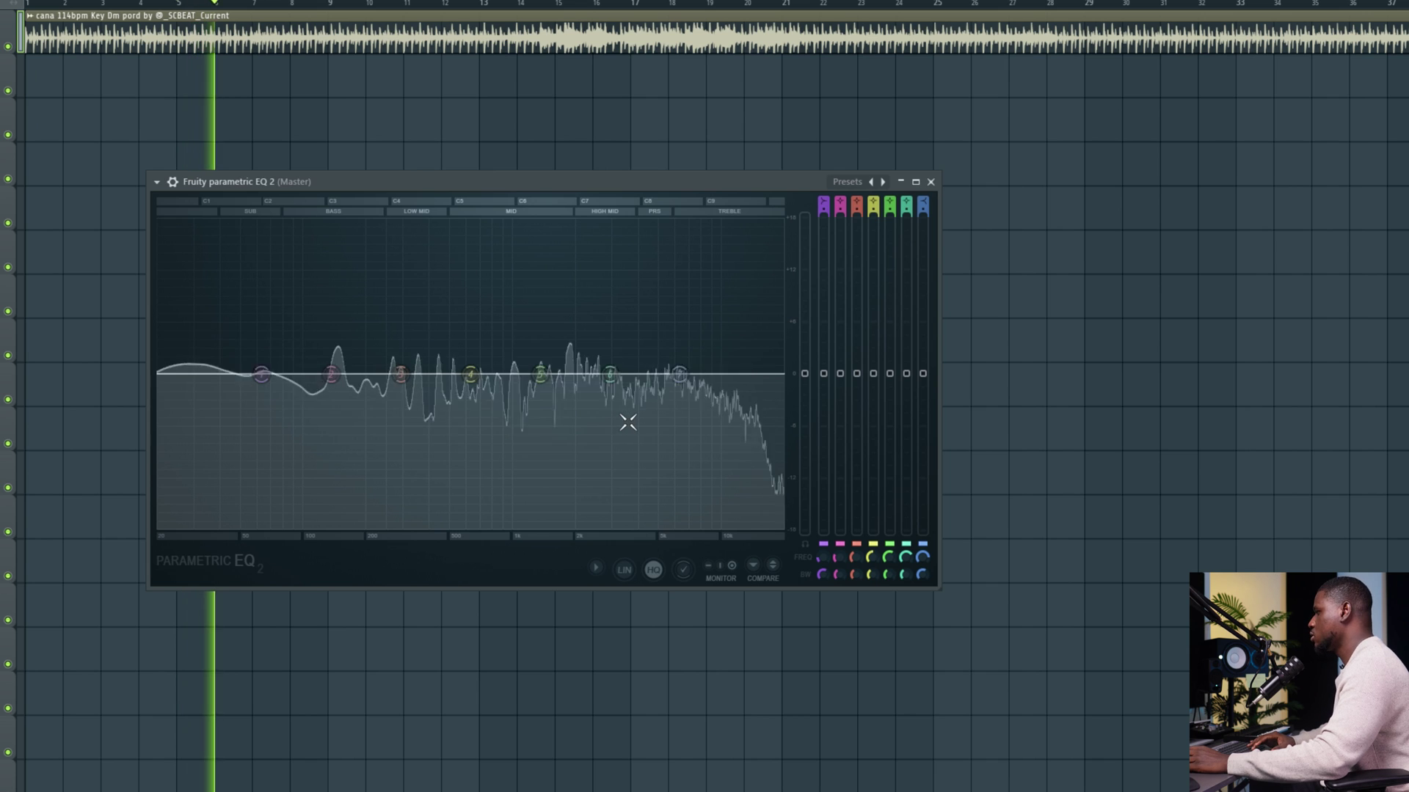
pyautogui.press('space')
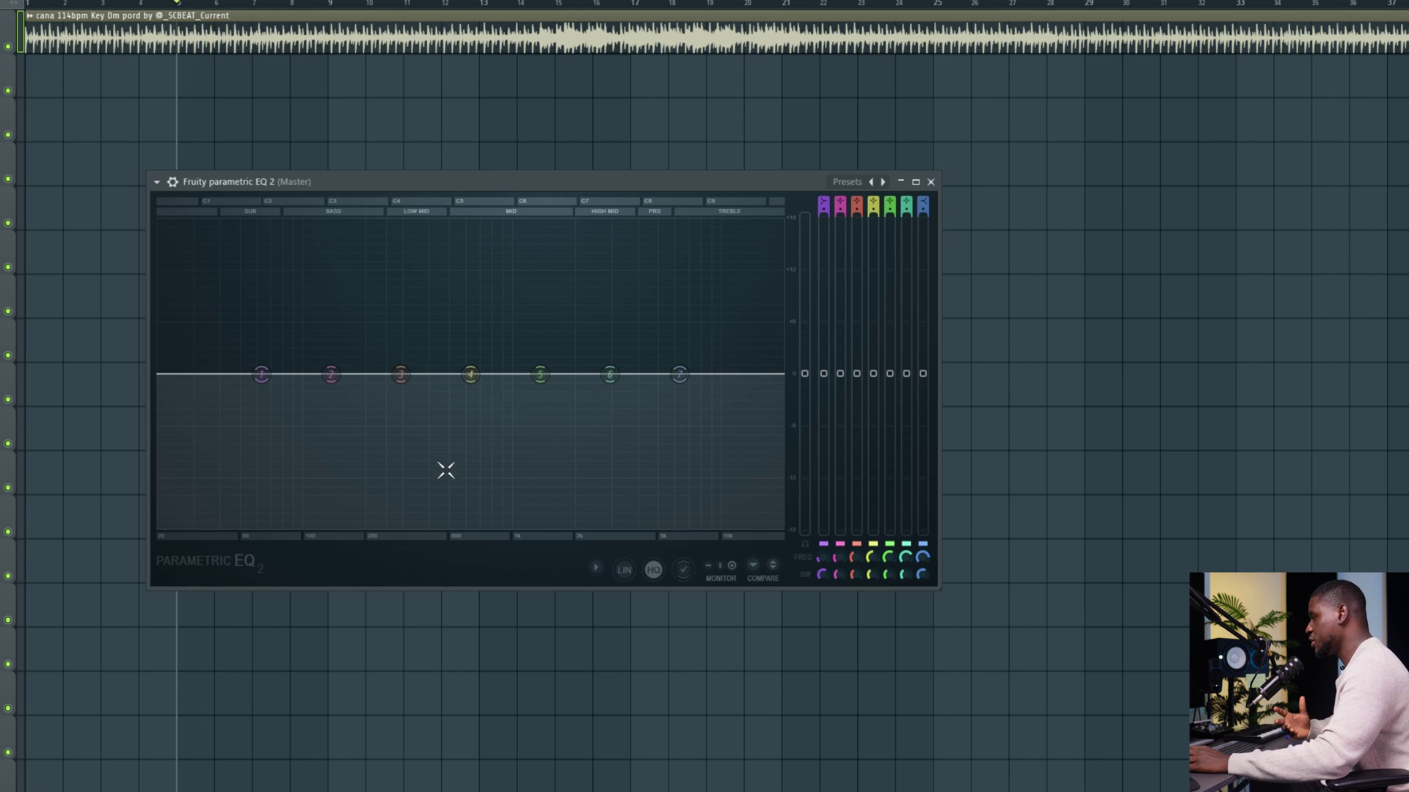
# Enable Heatmap in the EQ's Options menu and play the song to see the coloured spectrum
pyautogui.click(597, 571)
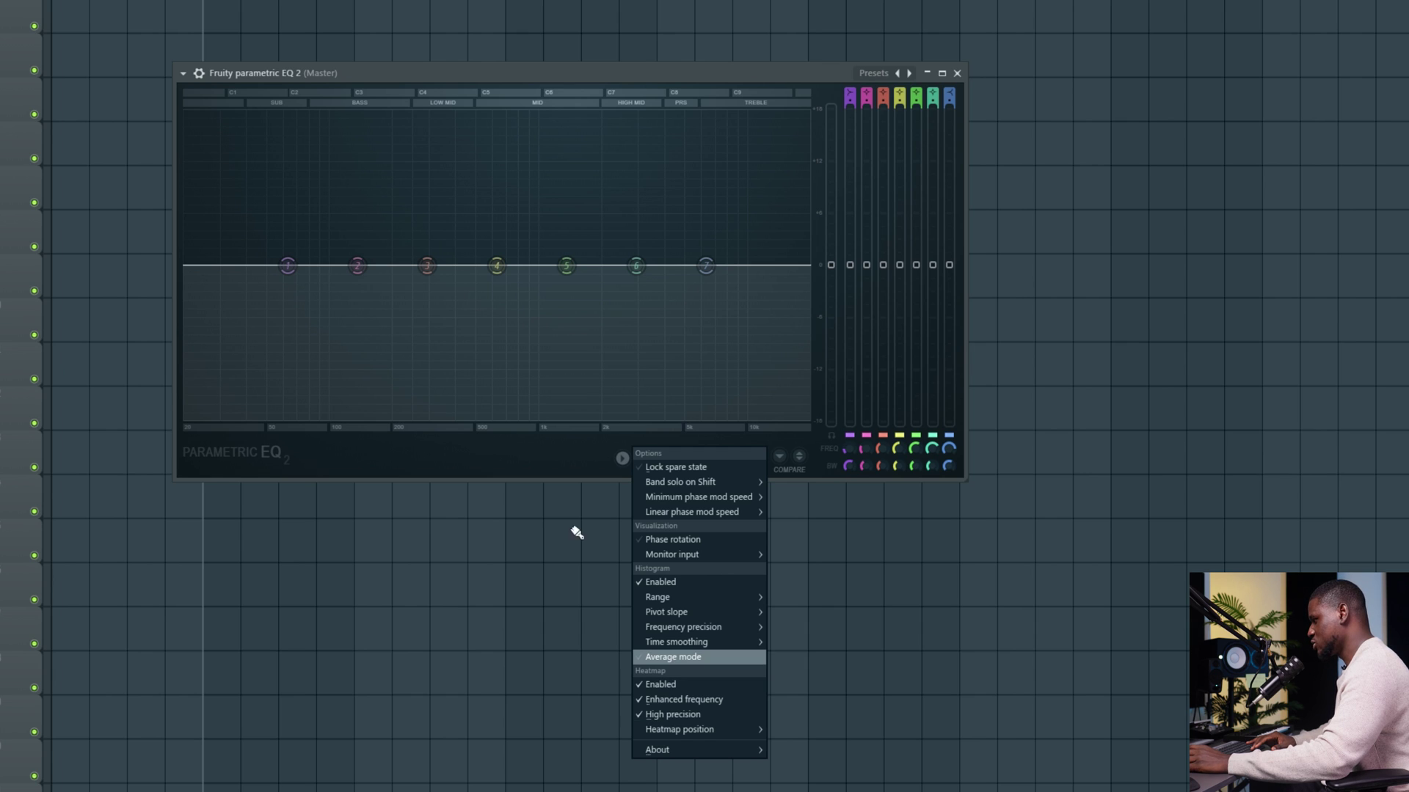
pyautogui.click(530, 445)
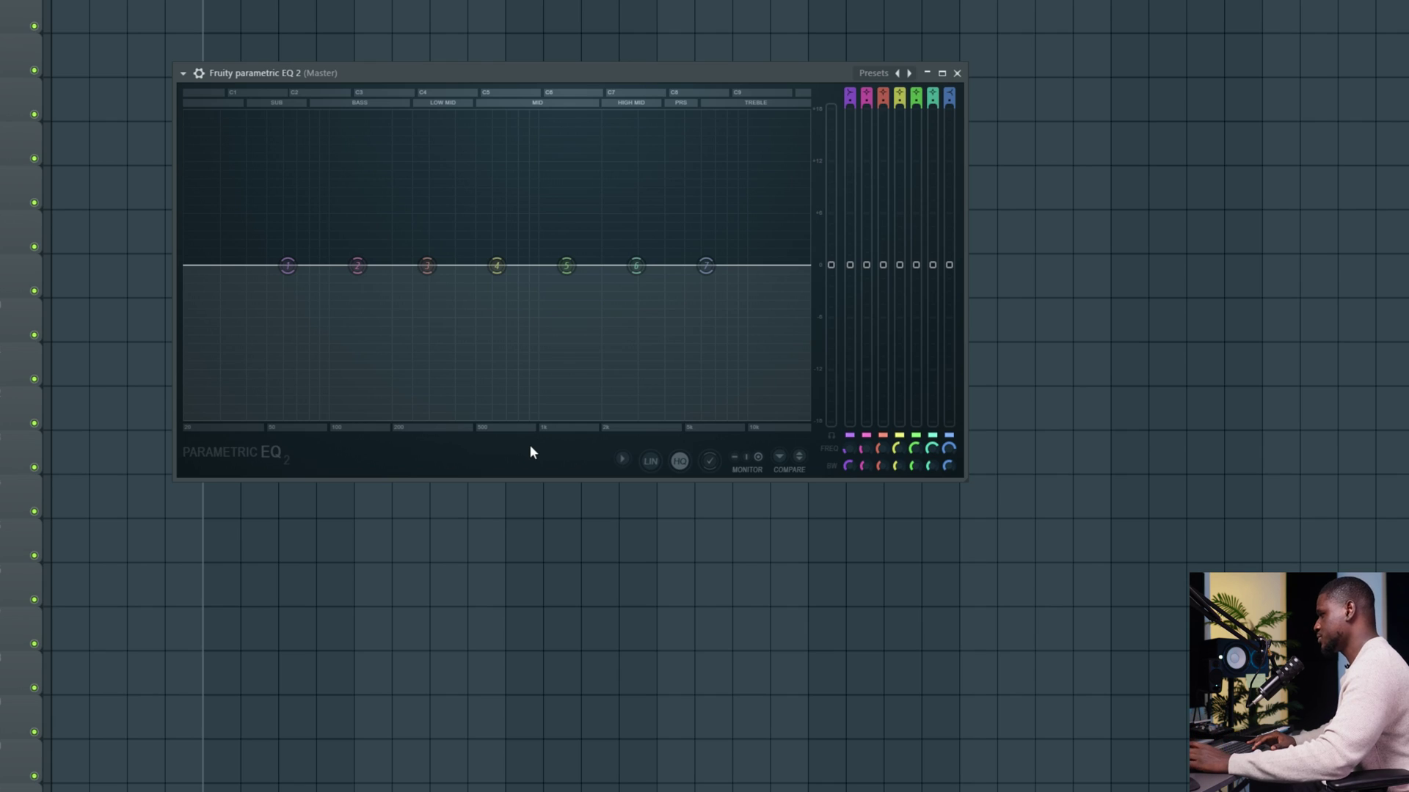
pyautogui.press('space')
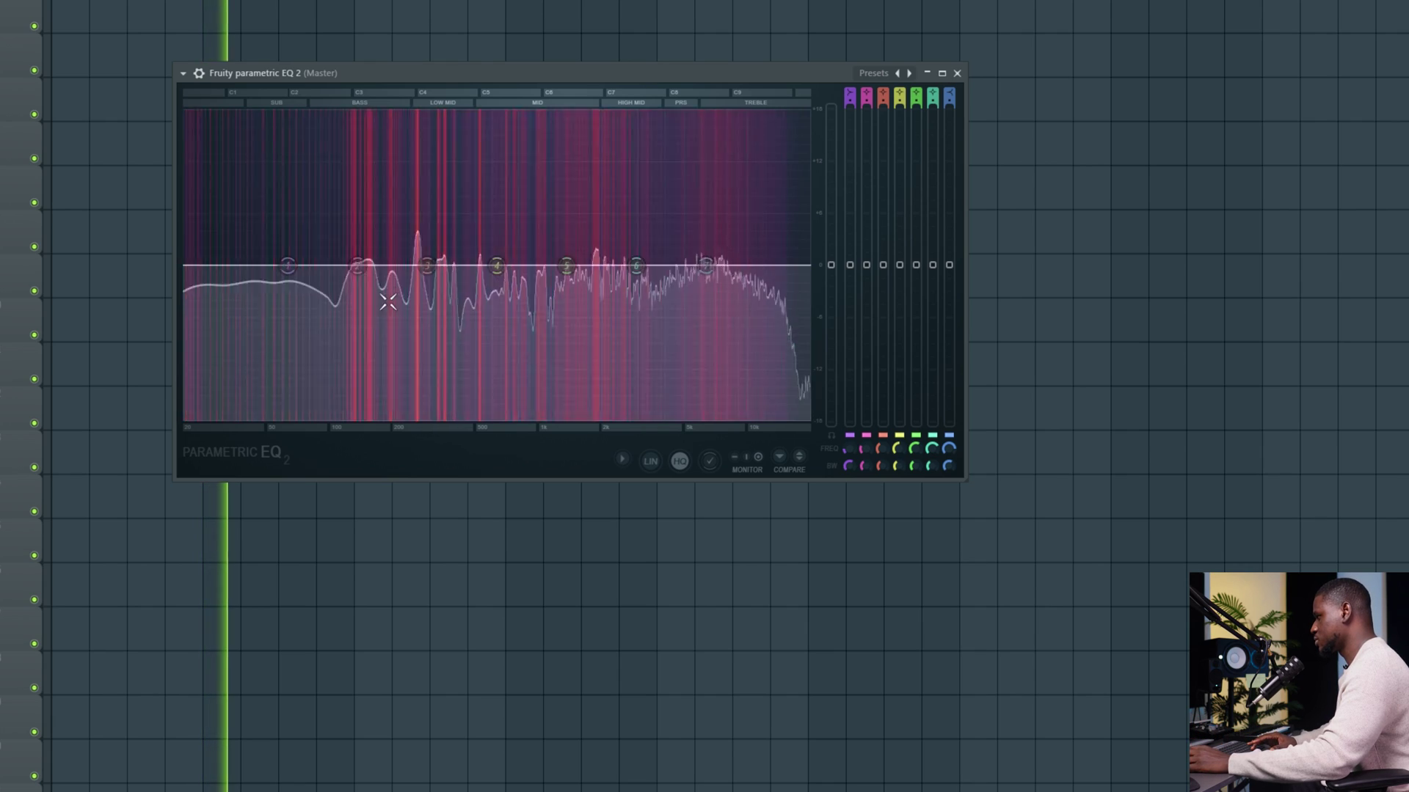